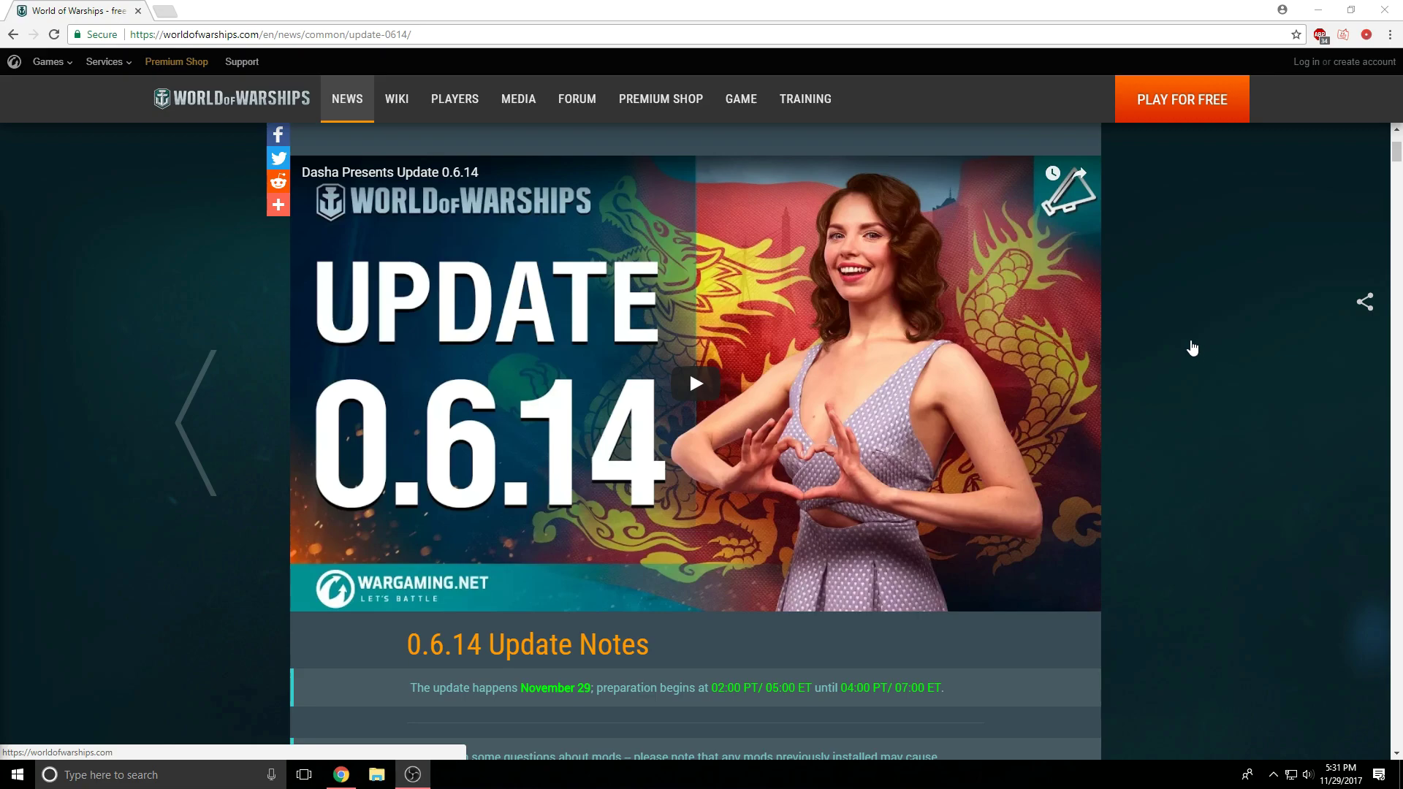
pyautogui.scroll(-2, 1193, 347)
pyautogui.scroll(-3, 1196, 342)
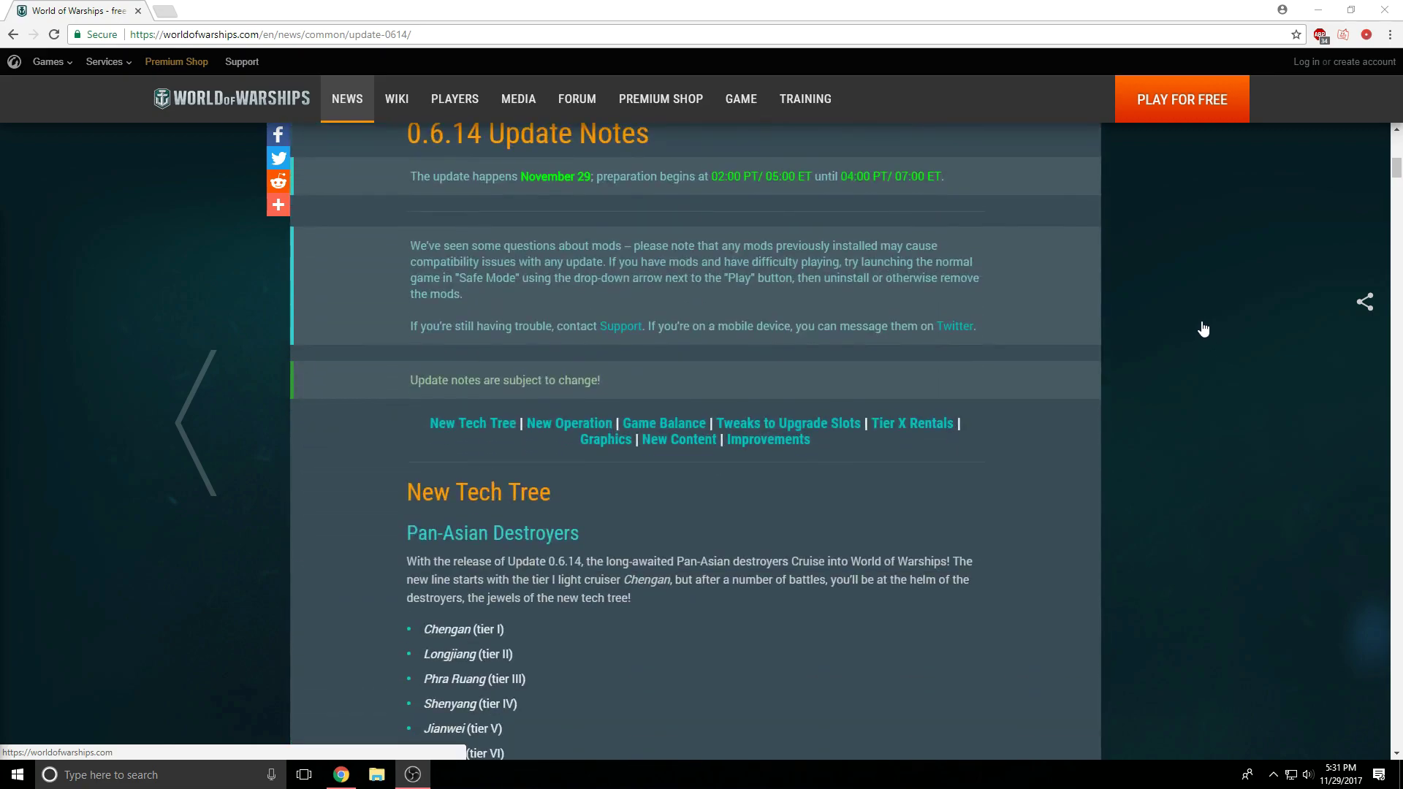
pyautogui.scroll(-1, 1204, 318)
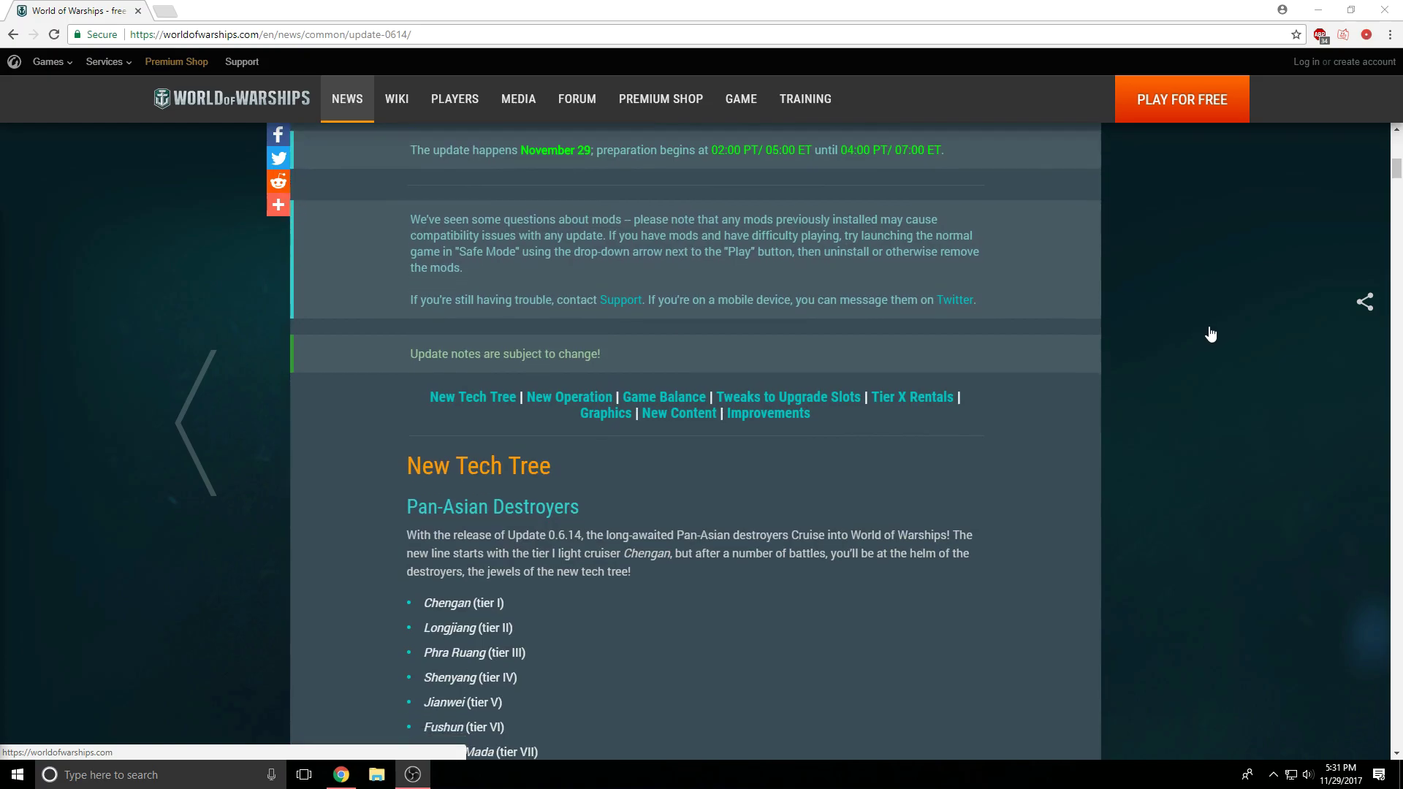
pyautogui.scroll(-1, 1210, 336)
pyautogui.scroll(-1, 1263, 307)
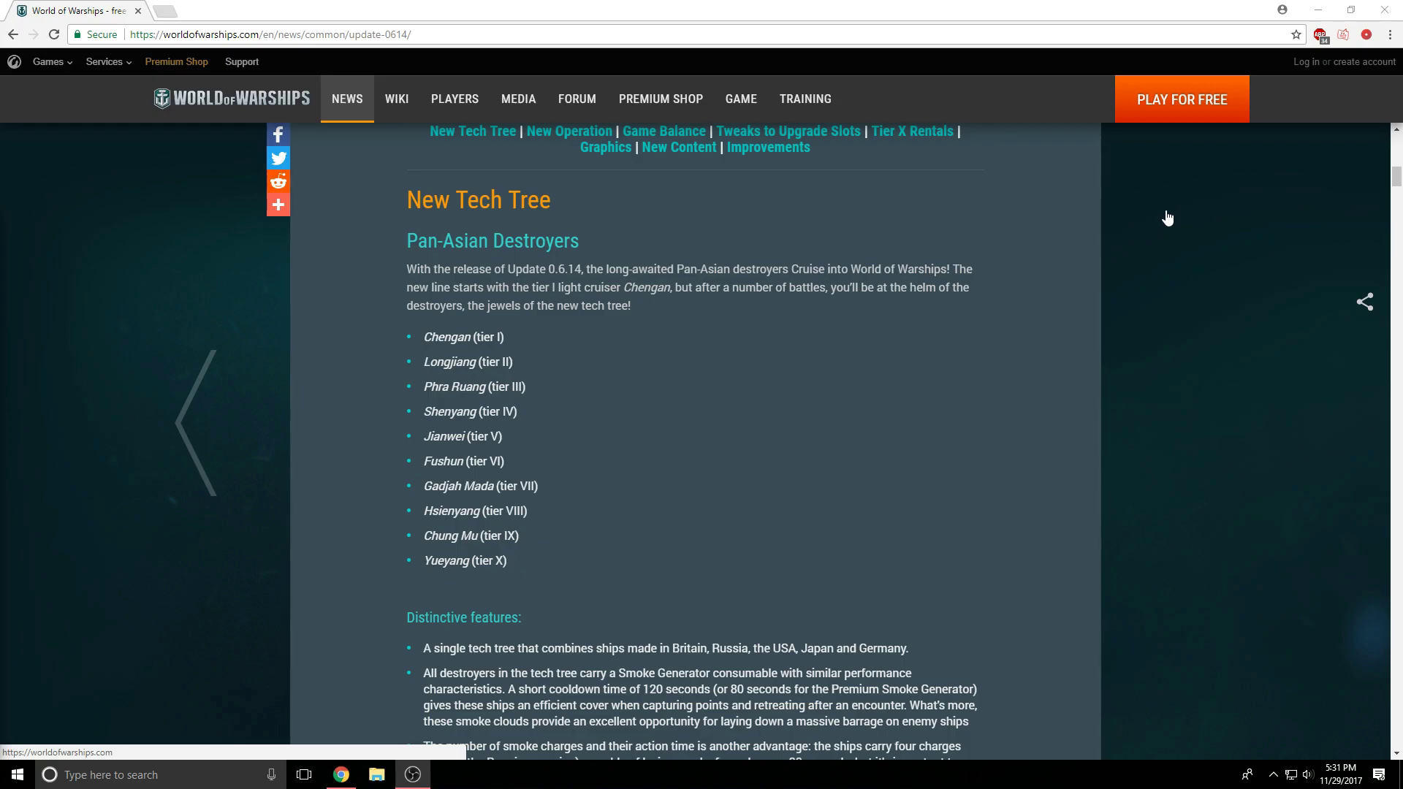
pyautogui.scroll(-2, 779, 389)
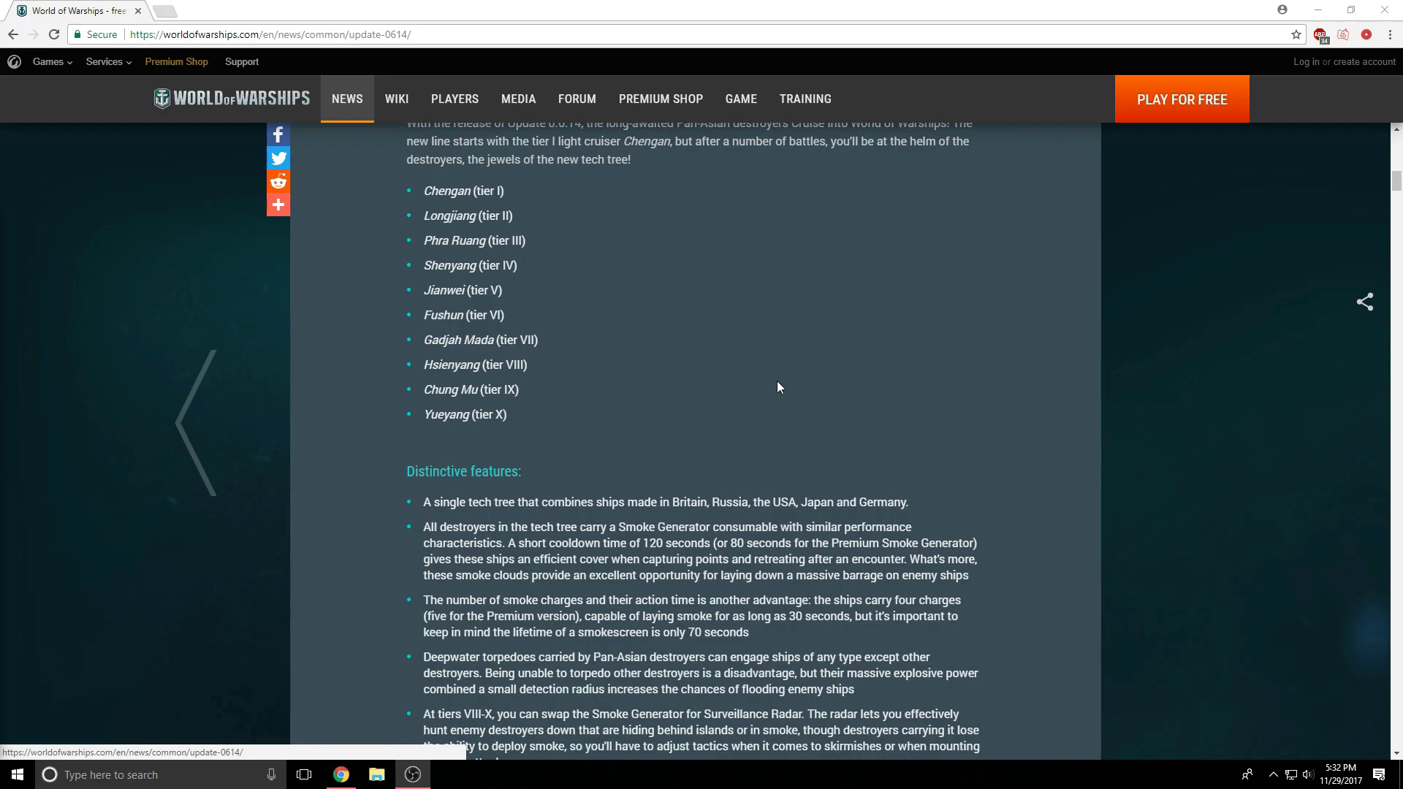
pyautogui.scroll(-1, 778, 388)
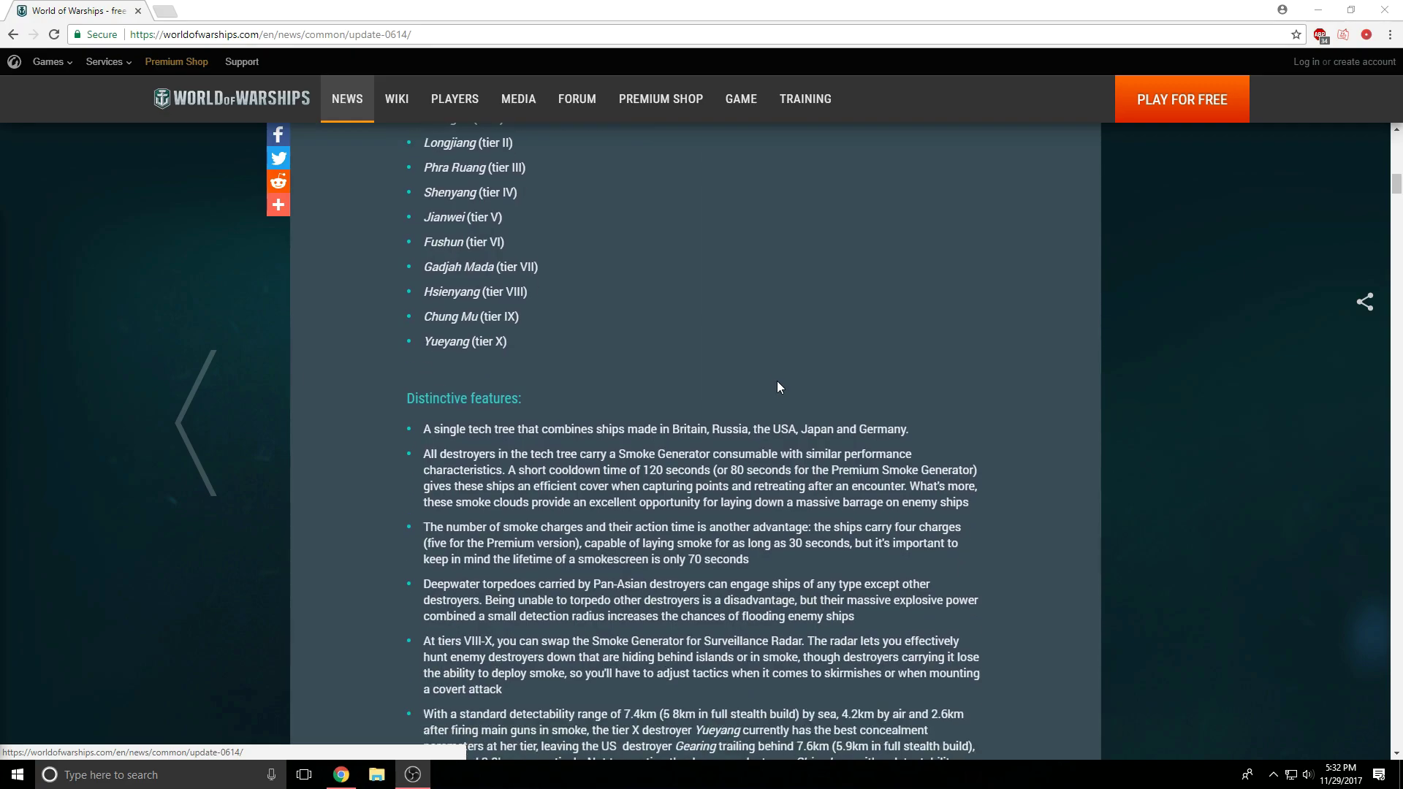
pyautogui.scroll(-1, 778, 387)
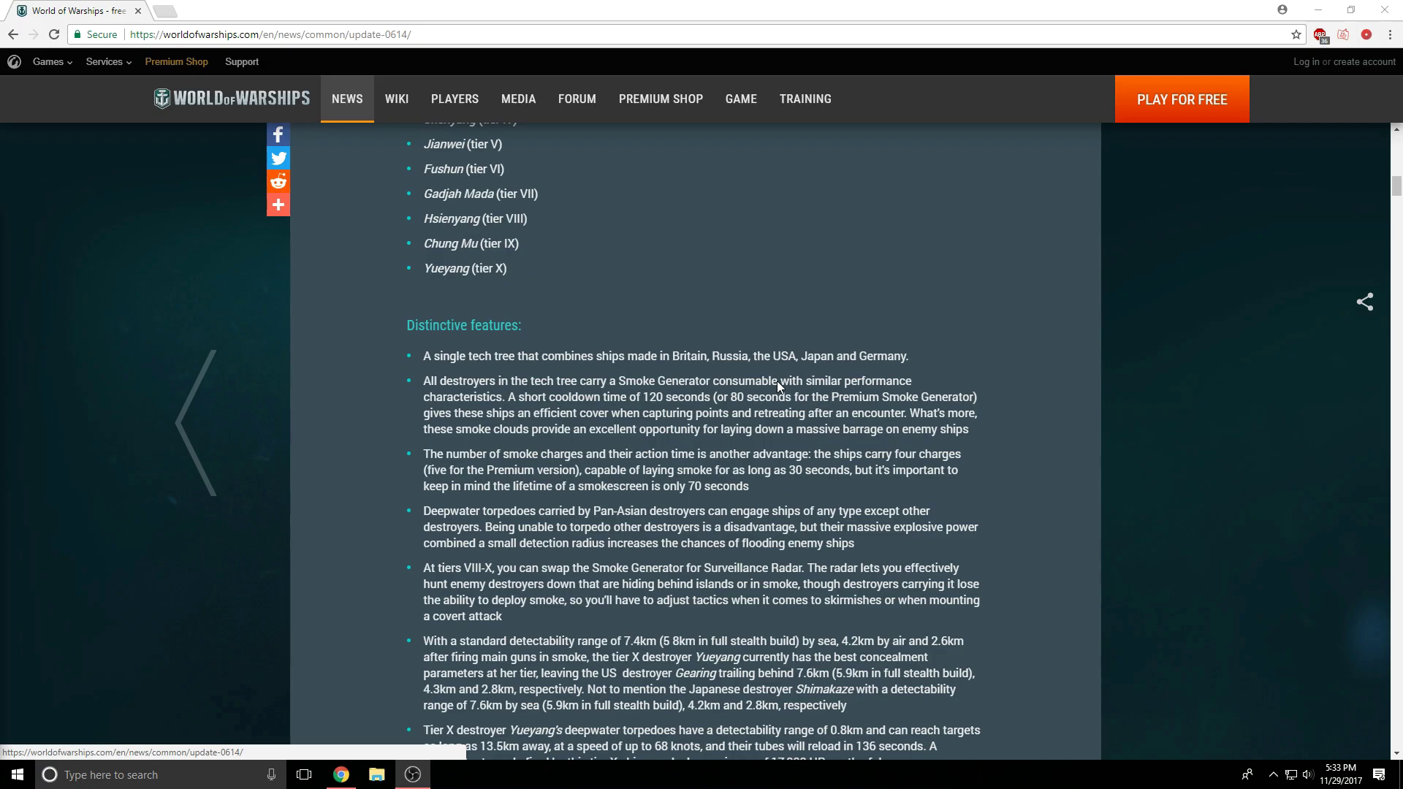
pyautogui.scroll(-2, 778, 381)
pyautogui.scroll(-1, 775, 362)
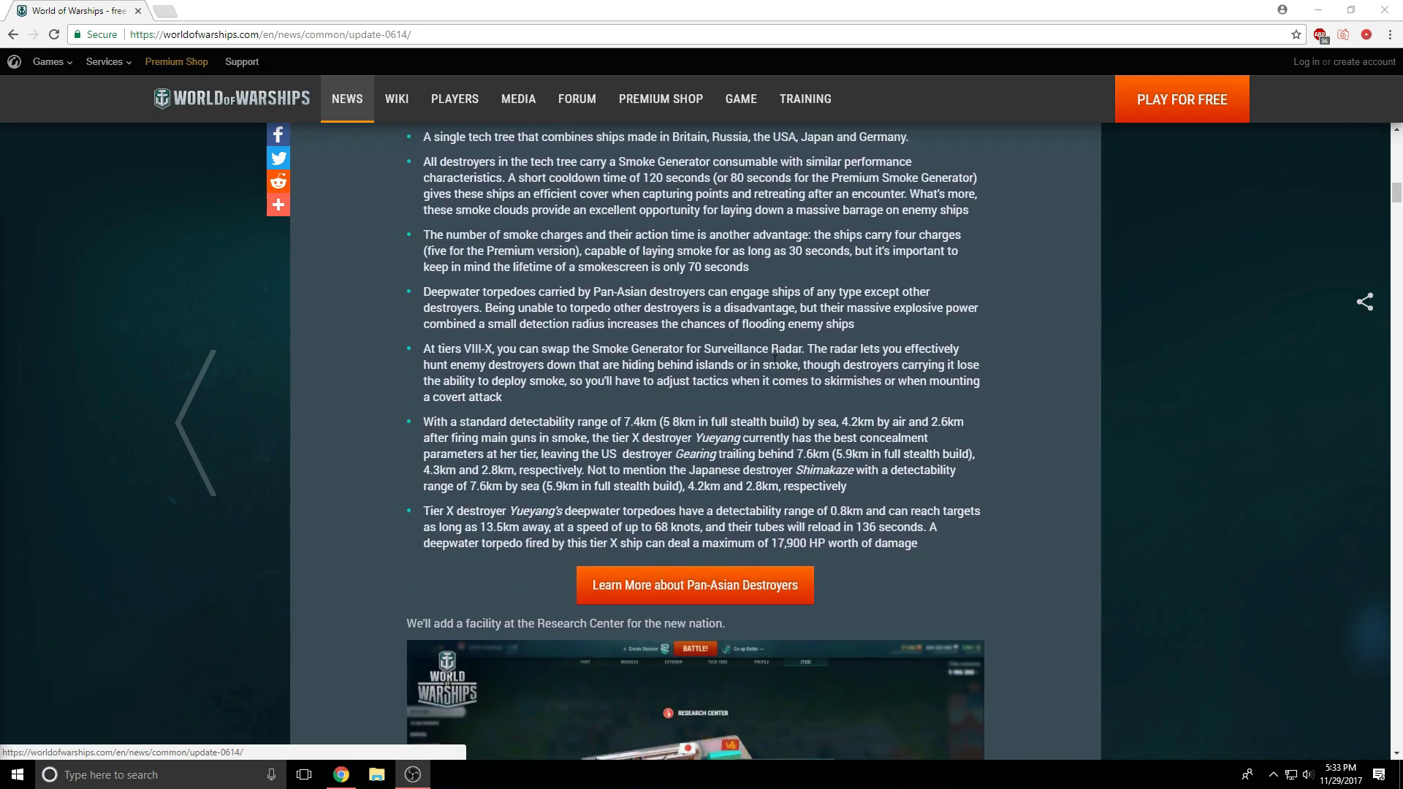
pyautogui.scroll(-1, 775, 362)
pyautogui.scroll(-1, 775, 362)
pyautogui.scroll(-1, 776, 363)
pyautogui.scroll(-1, 775, 362)
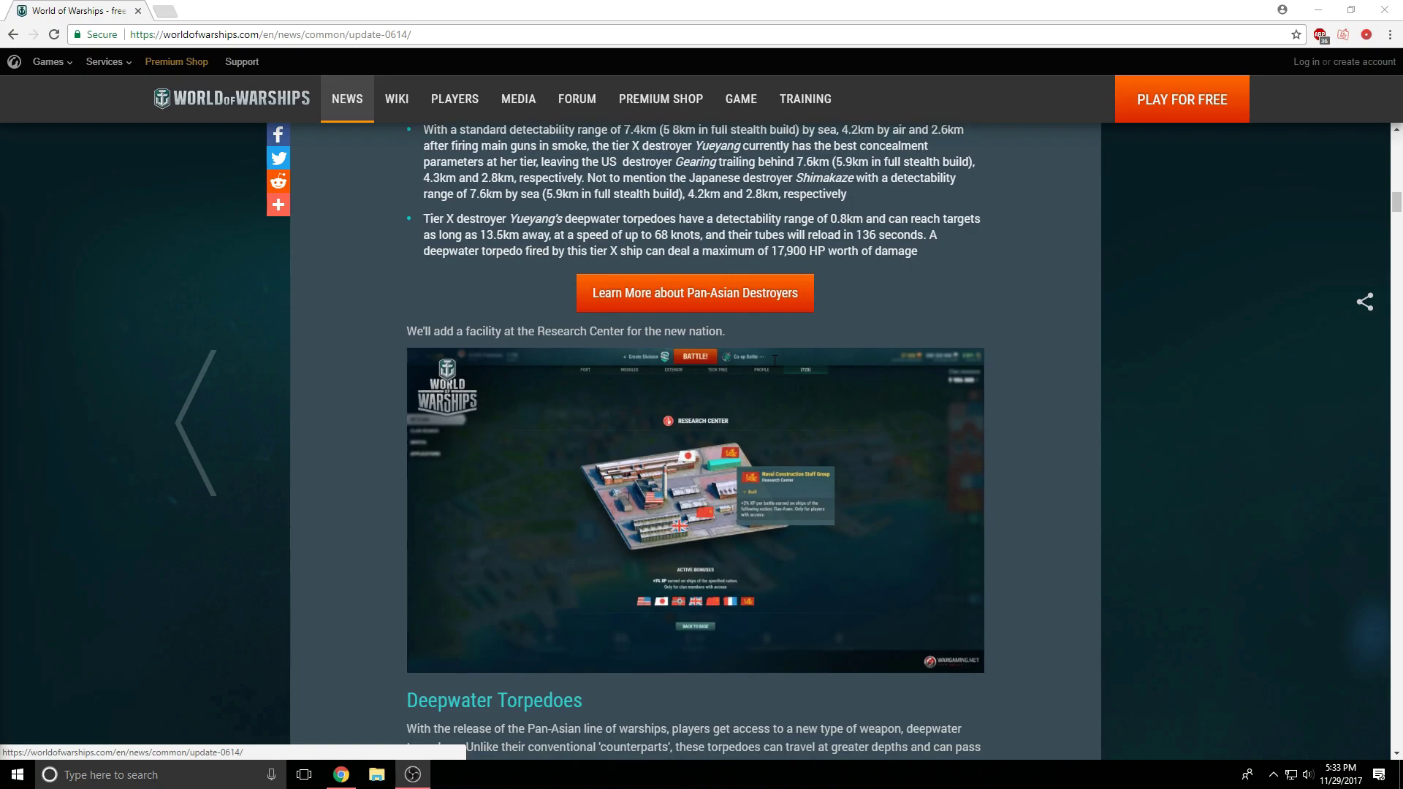
pyautogui.scroll(1, 775, 363)
pyautogui.scroll(1, 775, 363)
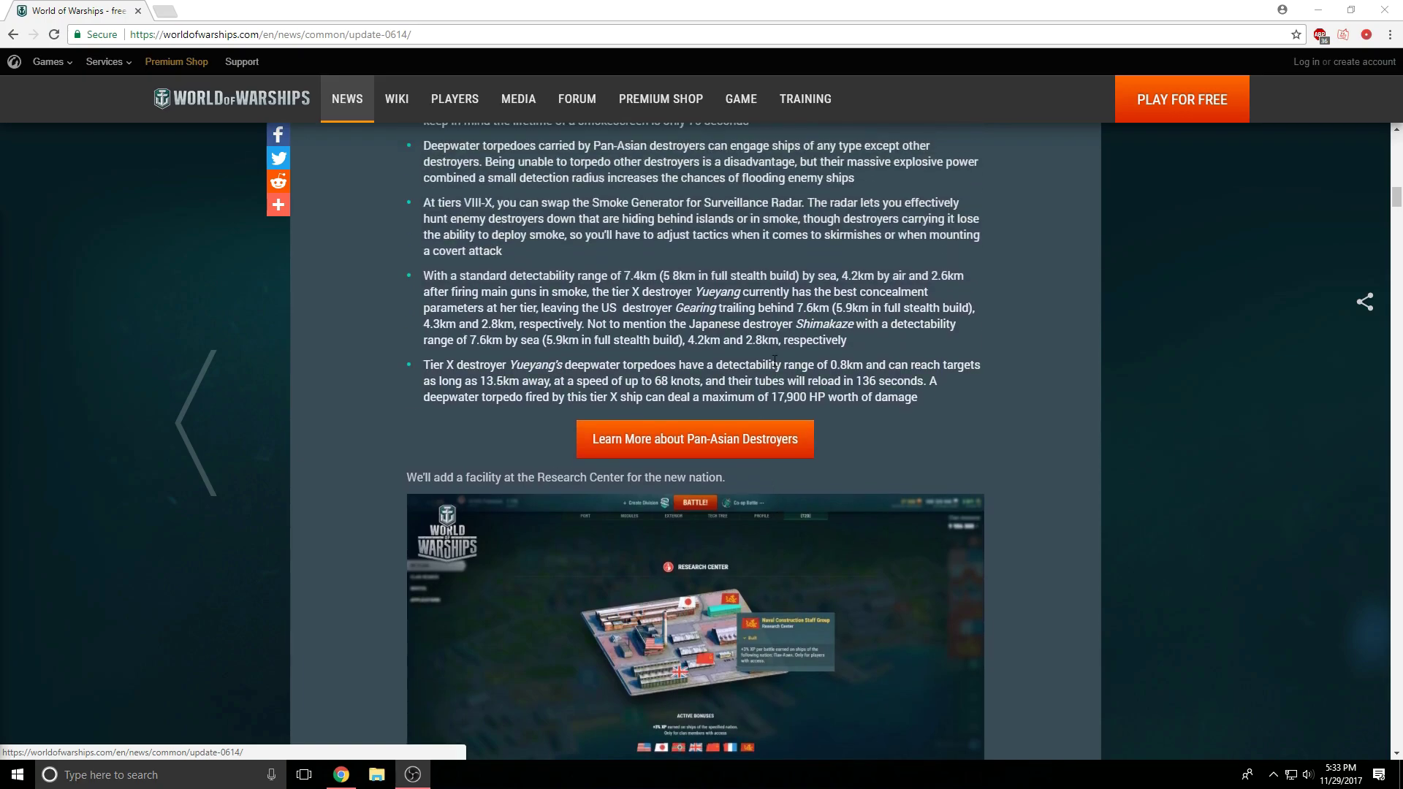
pyautogui.scroll(1, 775, 365)
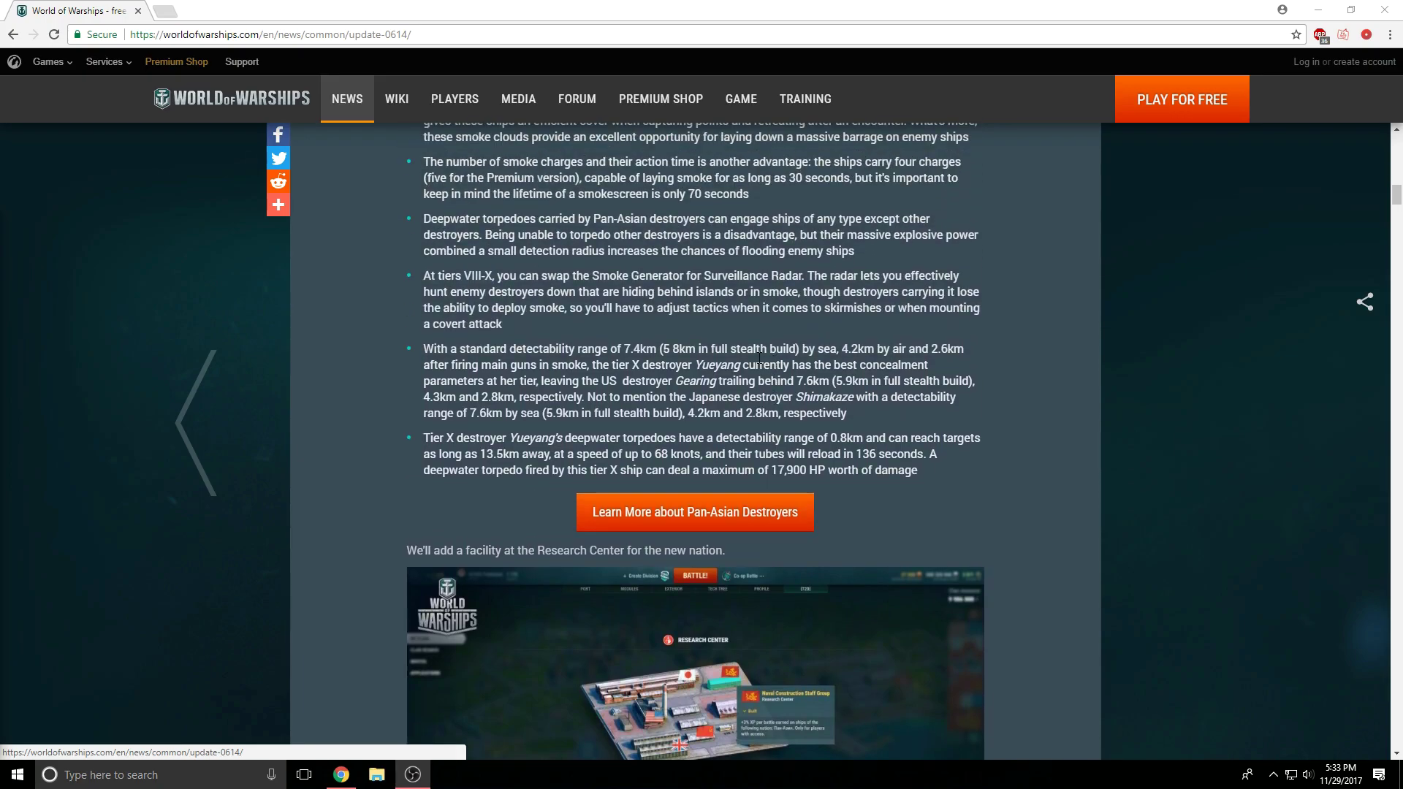
pyautogui.scroll(1, 760, 362)
pyautogui.scroll(1, 759, 361)
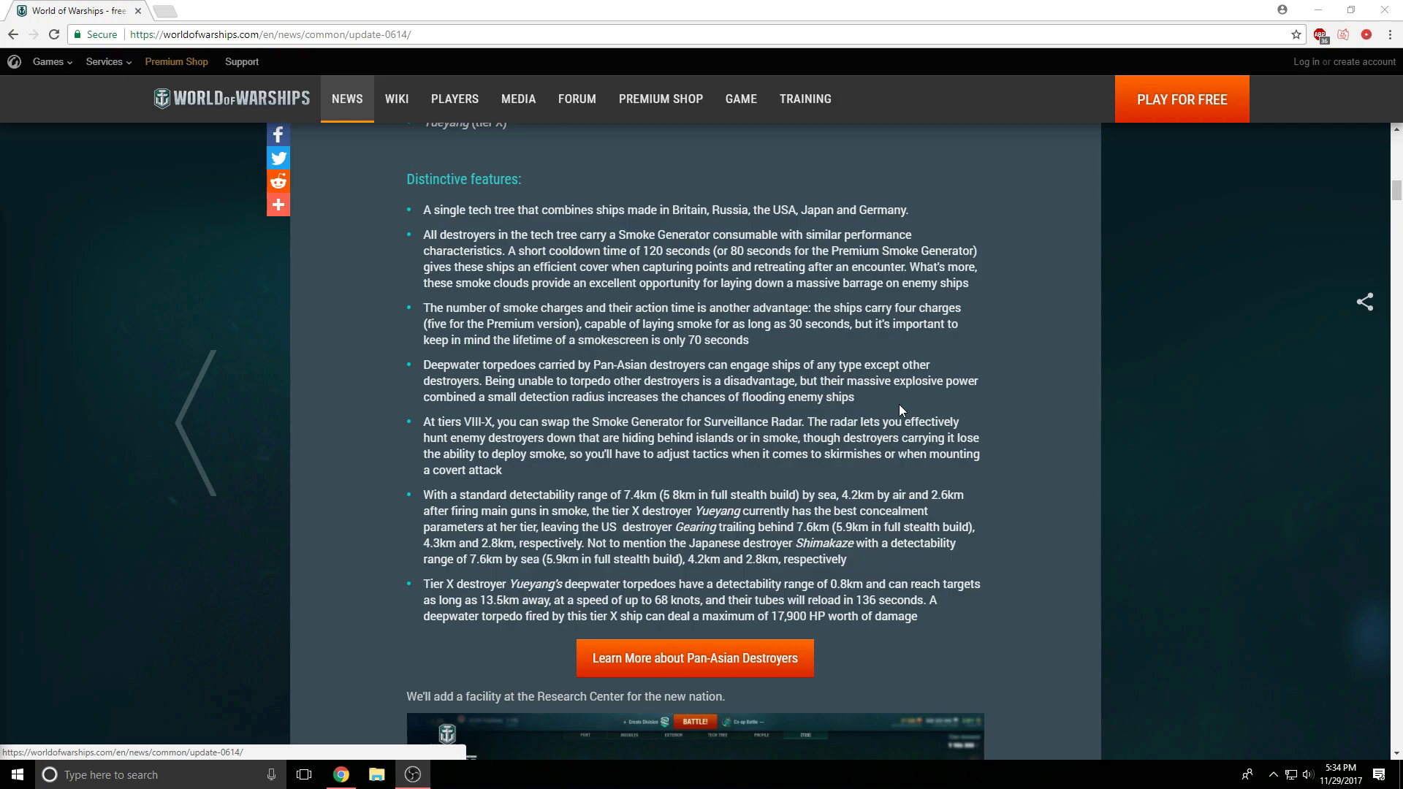
pyautogui.scroll(-1, 899, 408)
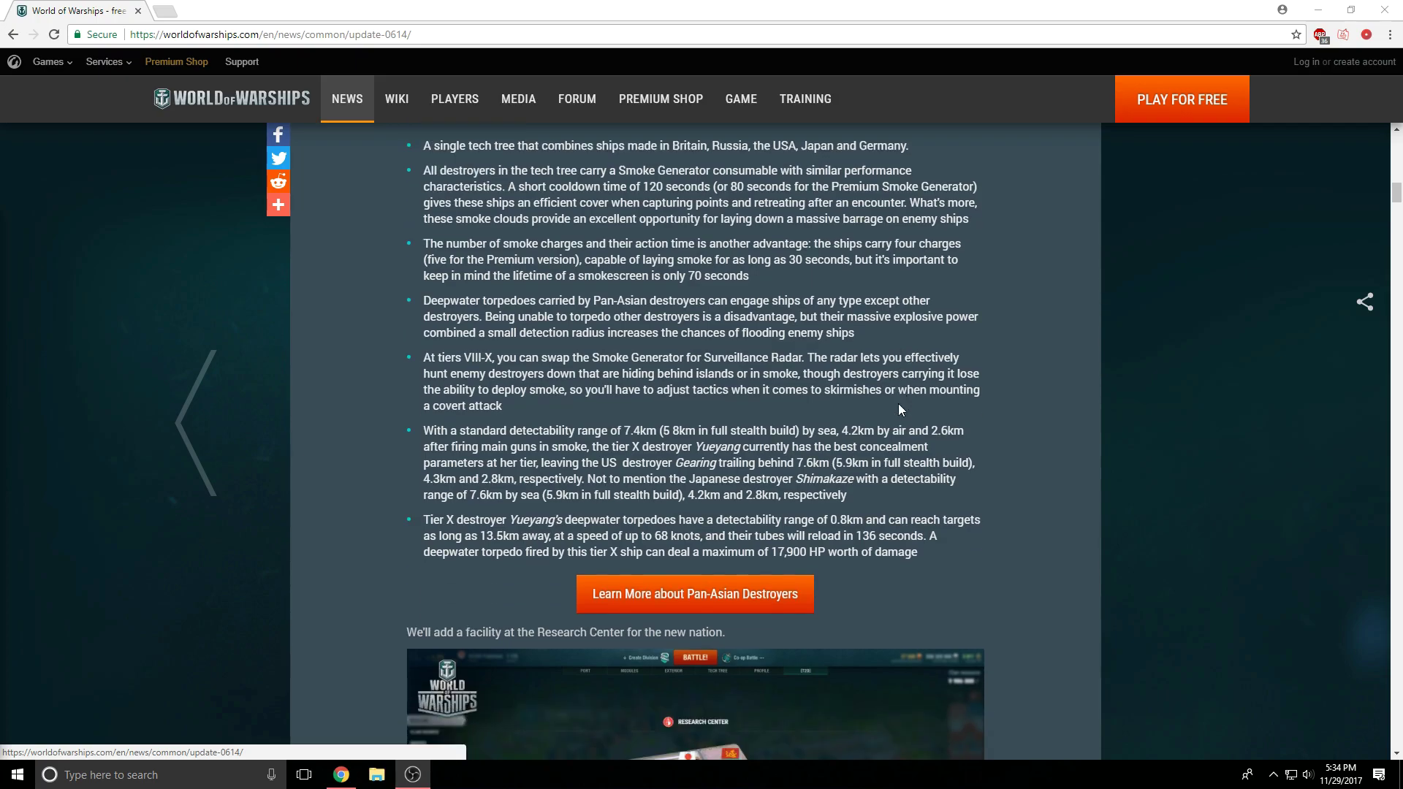
pyautogui.scroll(-1, 899, 409)
pyautogui.scroll(-1, 752, 473)
pyautogui.scroll(-1, 752, 471)
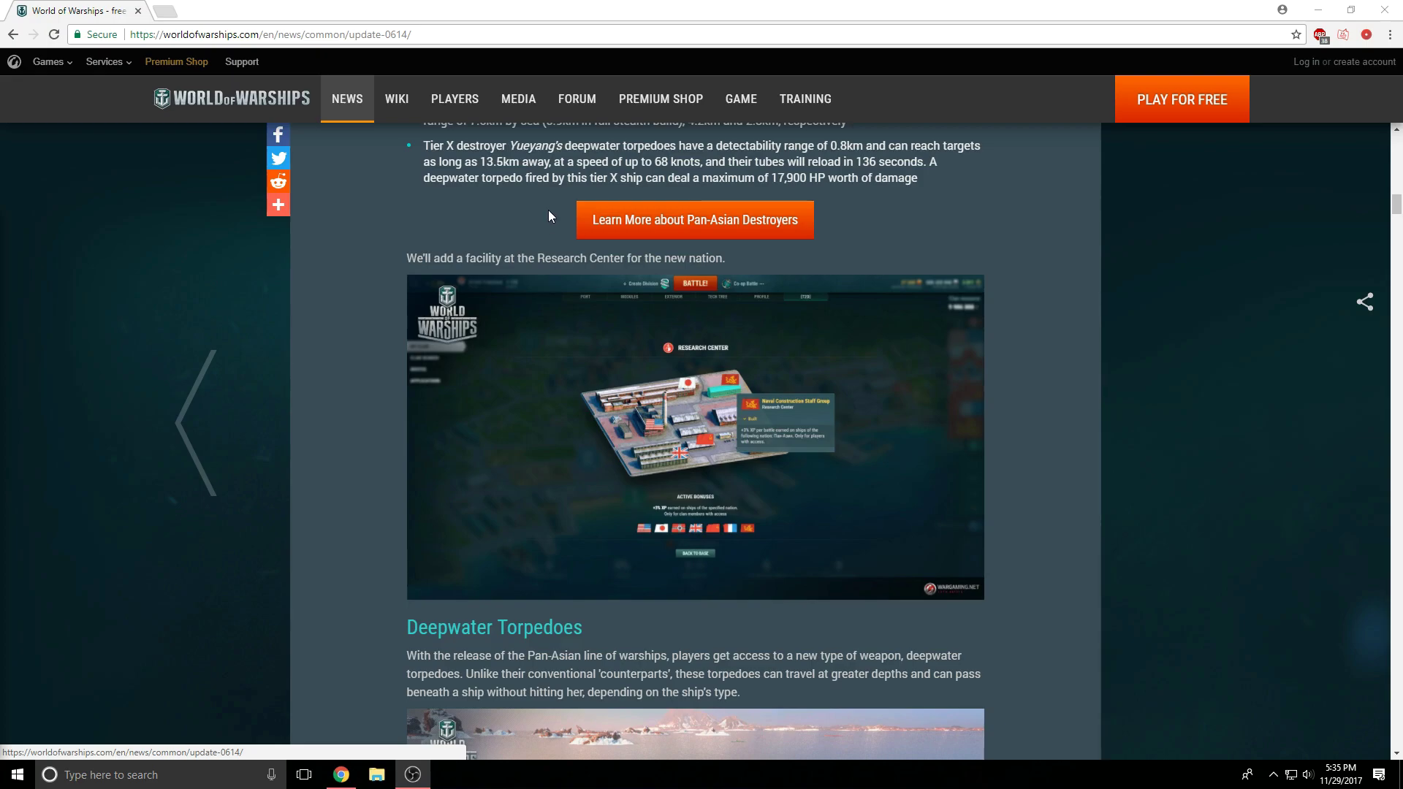
pyautogui.scroll(-2, 847, 259)
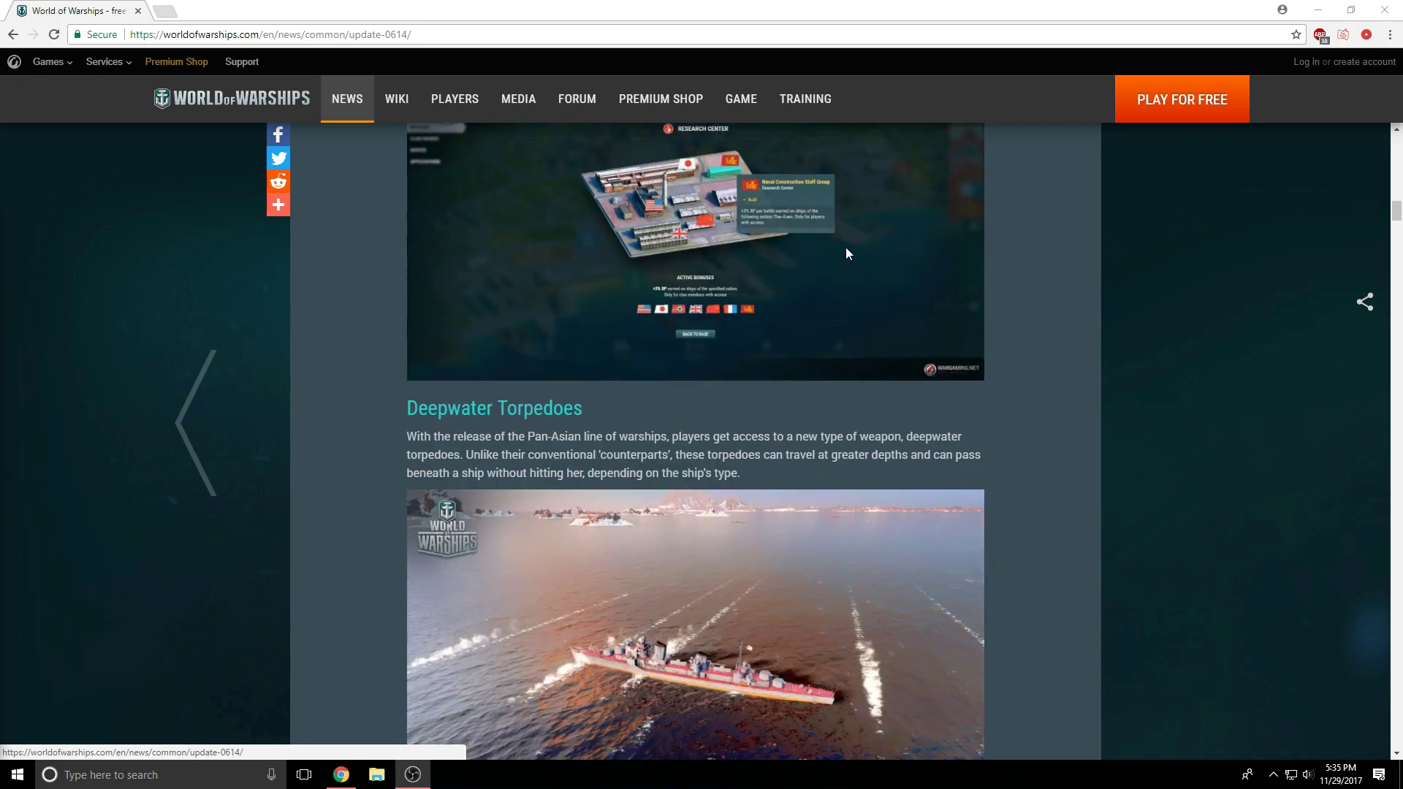
pyautogui.scroll(-1, 845, 253)
pyautogui.scroll(-2, 844, 250)
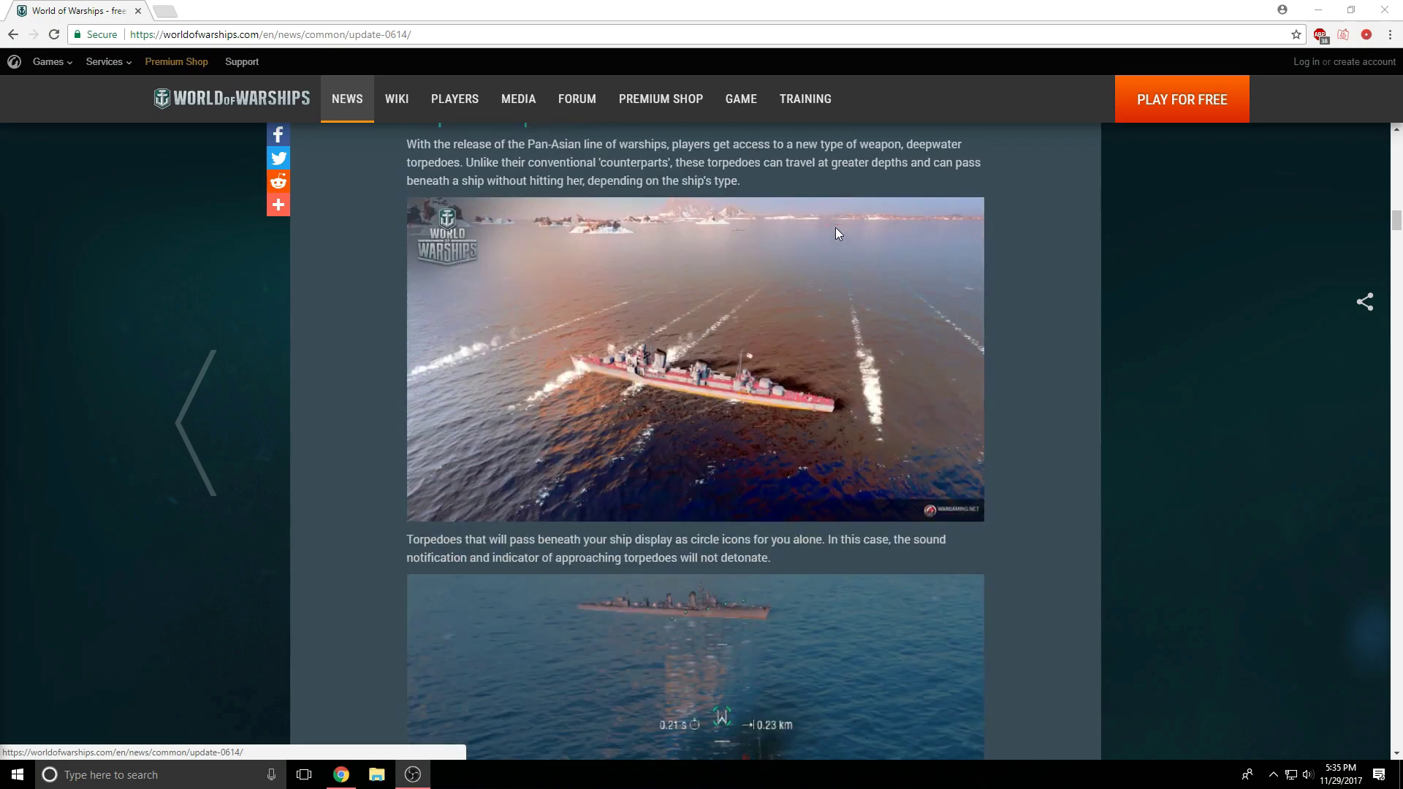
pyautogui.scroll(-2, 829, 212)
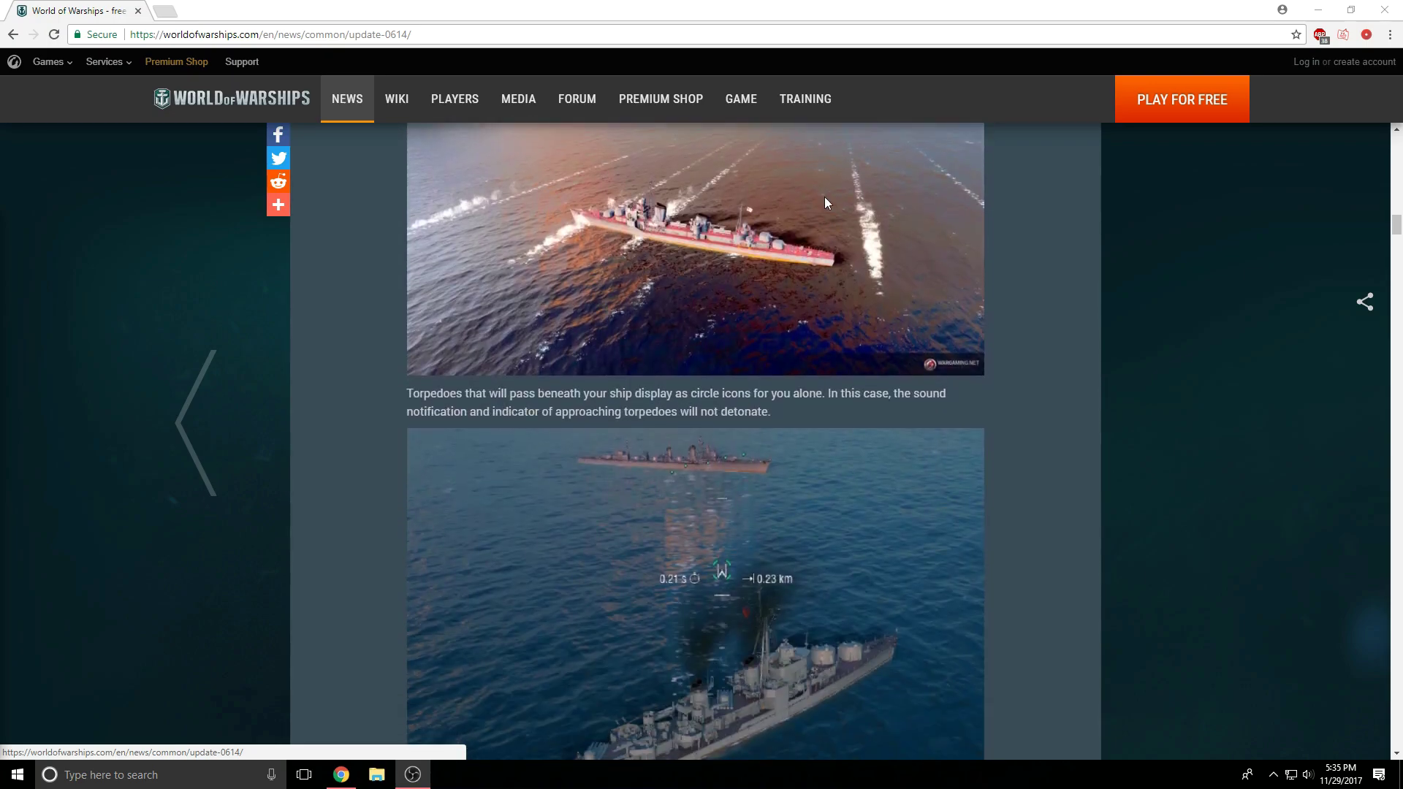
pyautogui.scroll(-2, 822, 186)
pyautogui.scroll(-4, 822, 191)
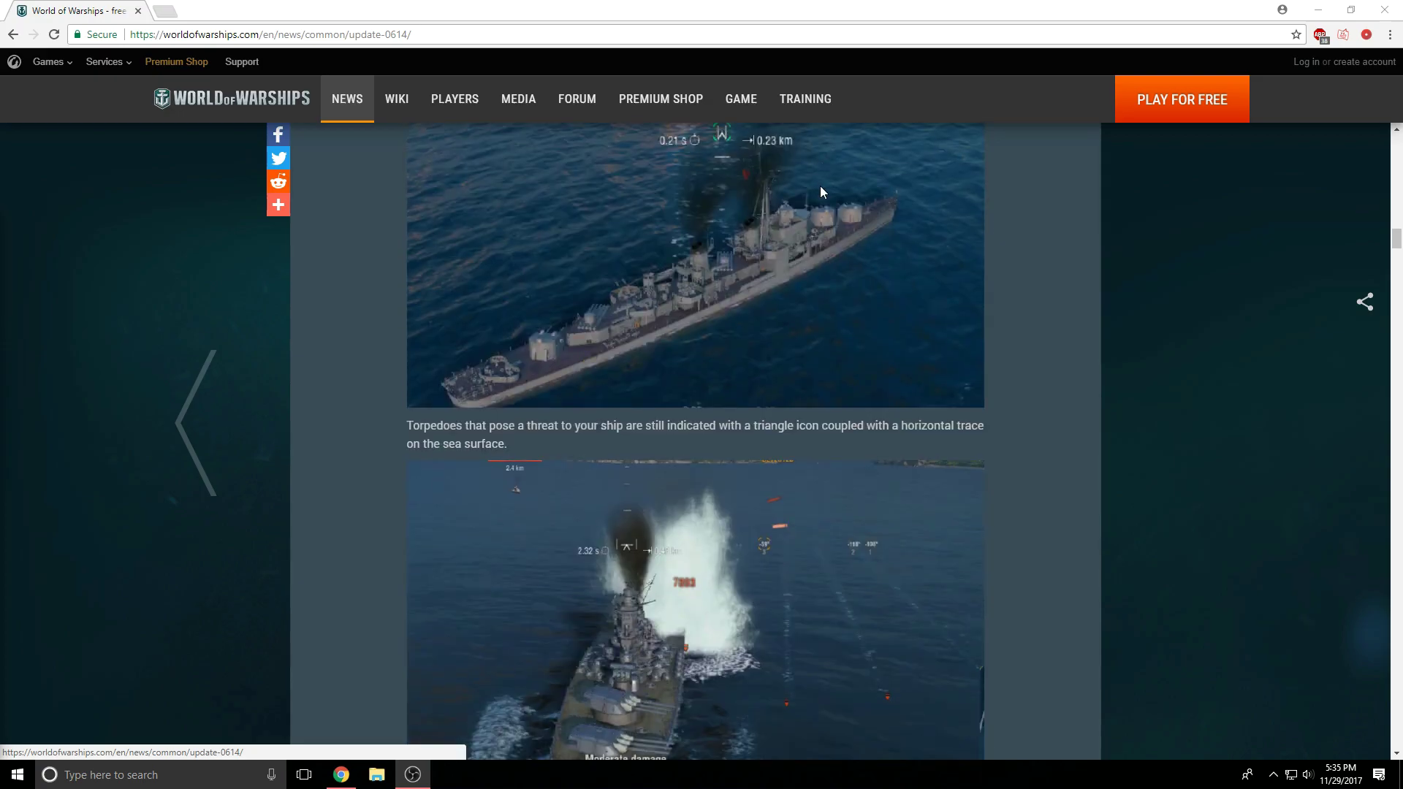
pyautogui.scroll(-3, 721, 272)
pyautogui.scroll(-2, 722, 272)
pyautogui.scroll(-1, 722, 259)
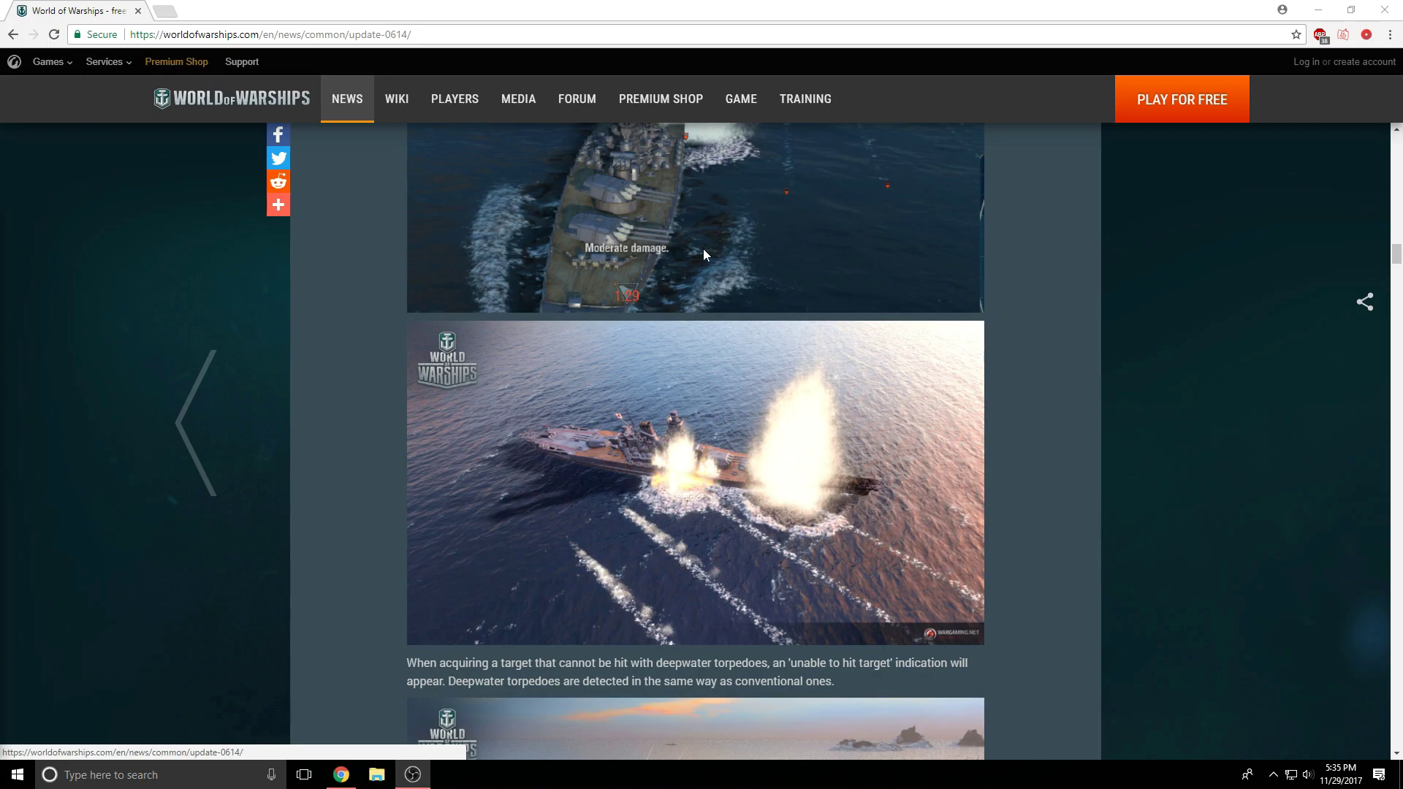
pyautogui.scroll(-2, 703, 249)
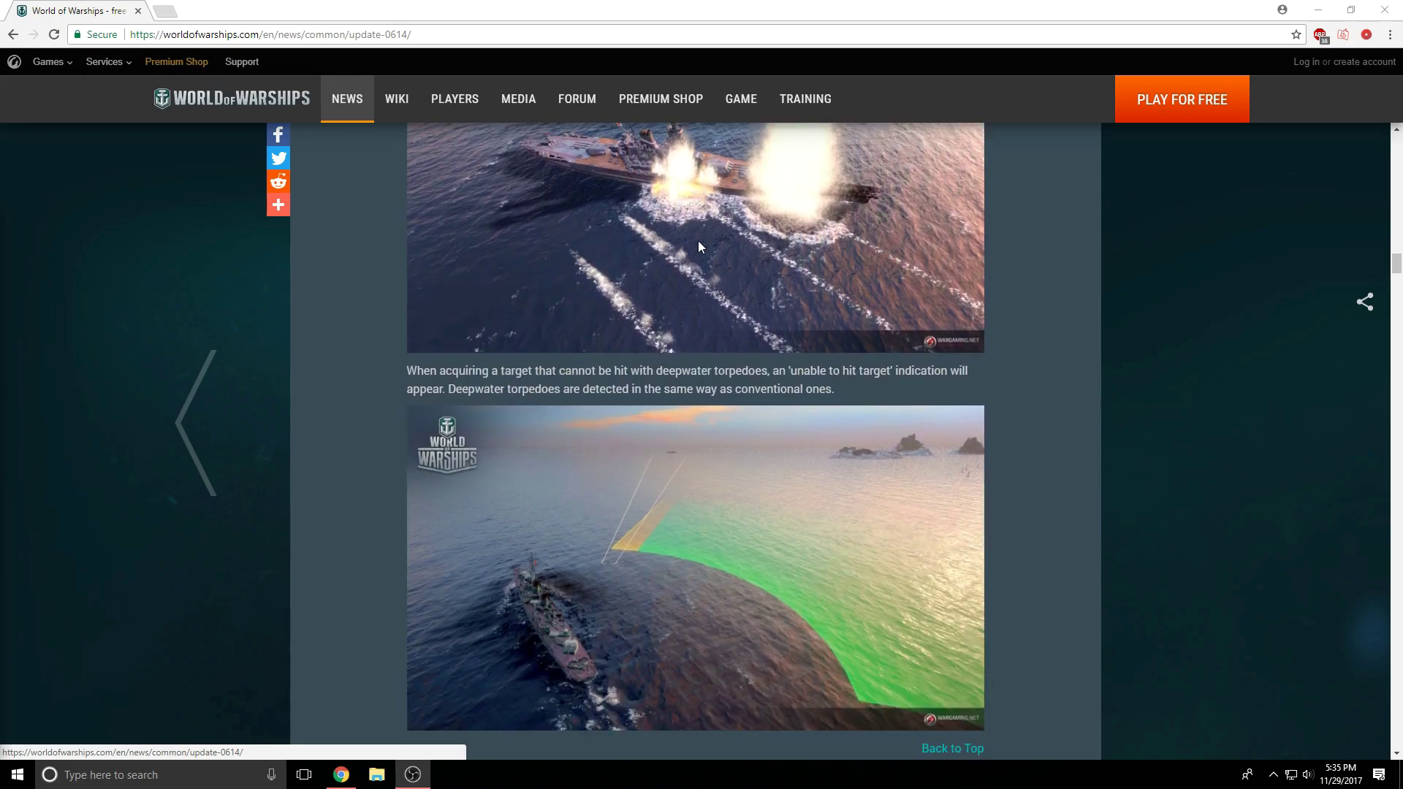
pyautogui.scroll(-2, 699, 246)
pyautogui.scroll(-1, 699, 247)
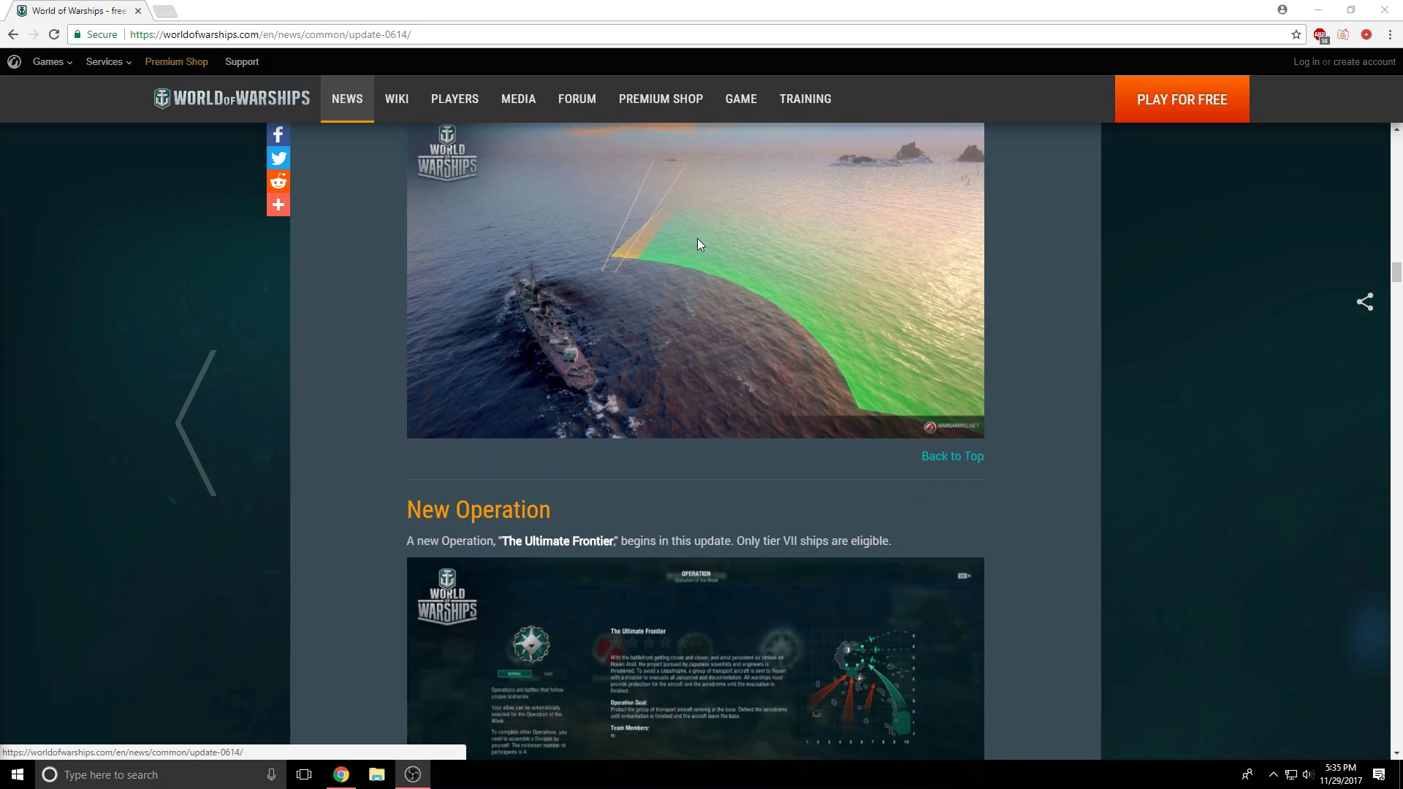
pyautogui.scroll(-2, 698, 243)
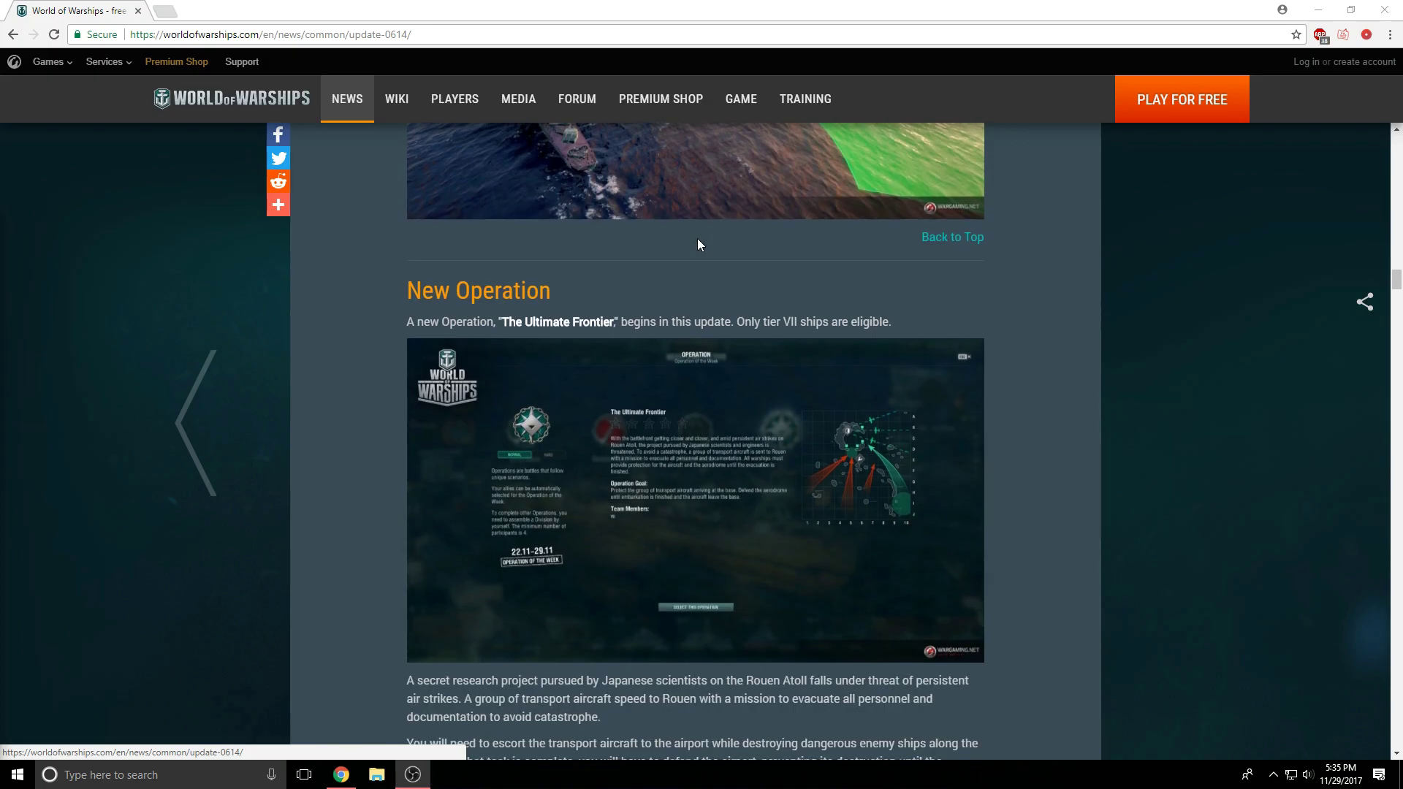
pyautogui.scroll(-1, 715, 245)
pyautogui.scroll(-2, 724, 263)
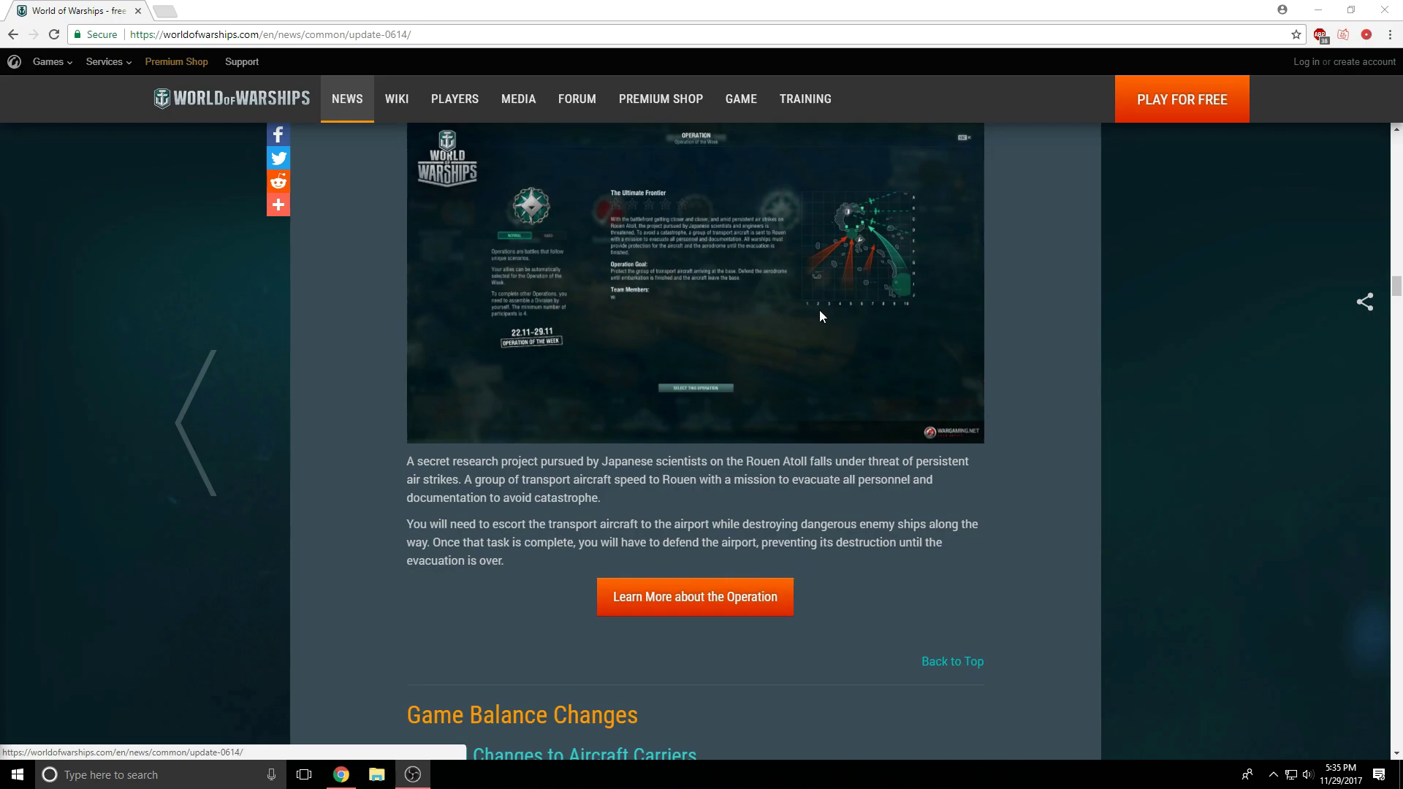
pyautogui.scroll(1, 818, 317)
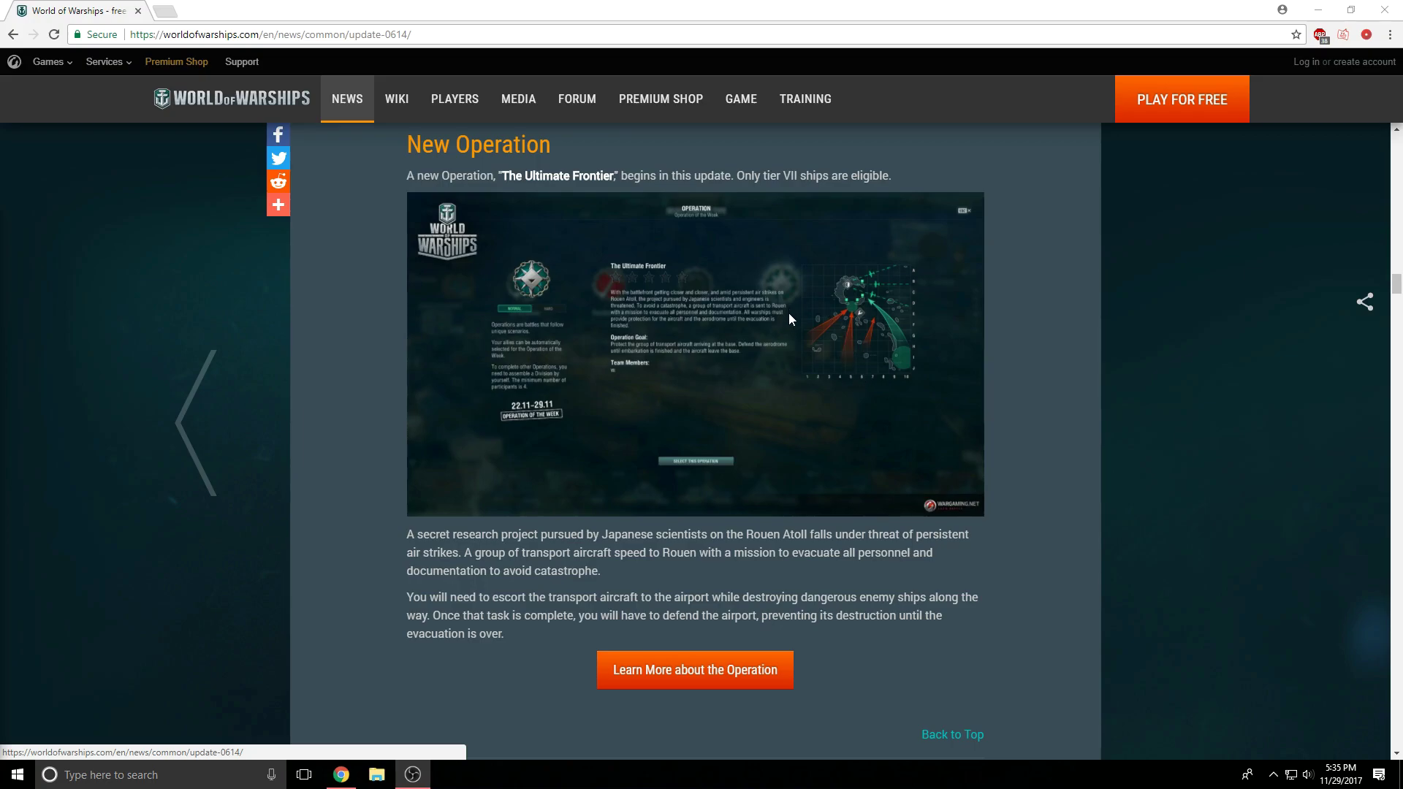
pyautogui.scroll(-1, 788, 313)
pyautogui.scroll(-1, 733, 148)
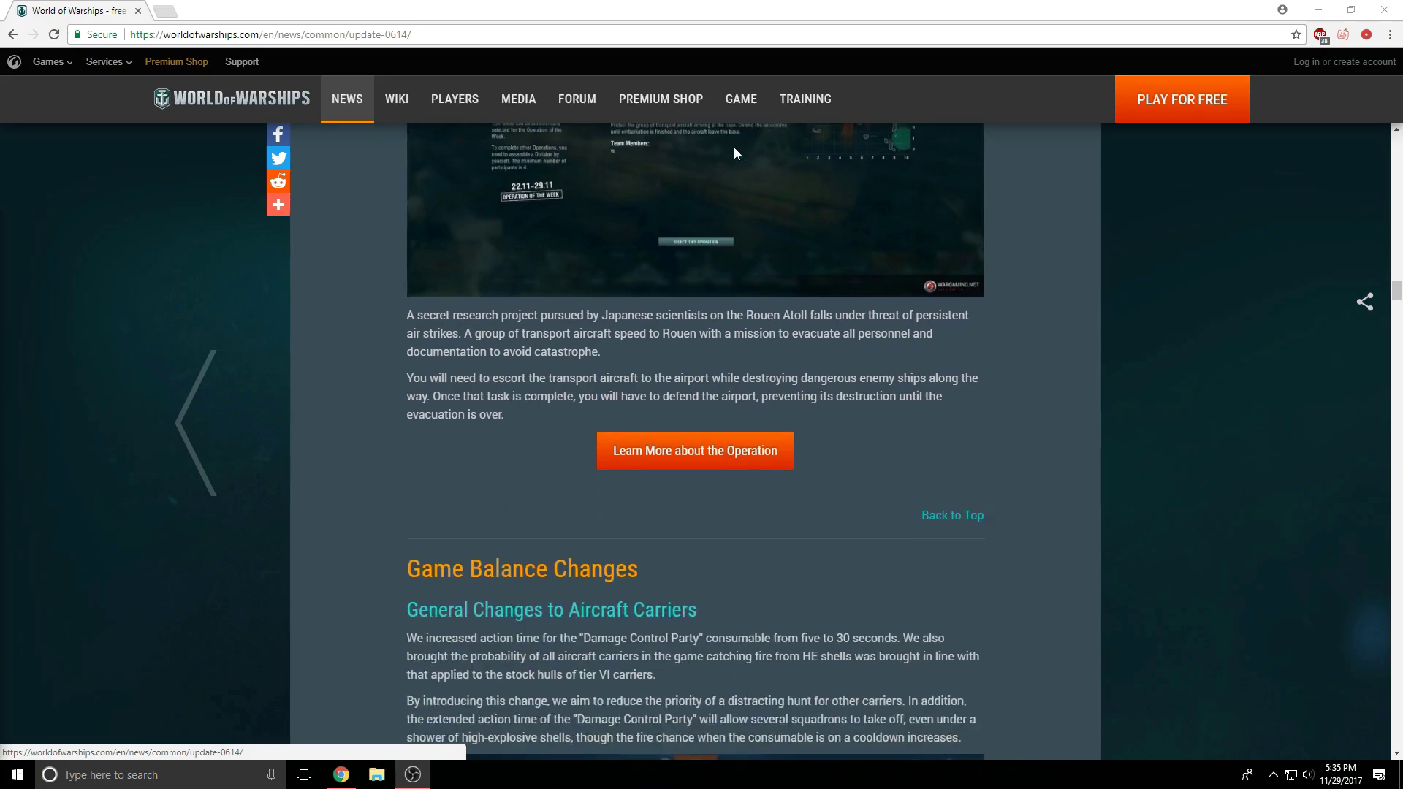
pyautogui.scroll(-1, 734, 148)
pyautogui.scroll(-1, 734, 147)
pyautogui.scroll(-1, 734, 149)
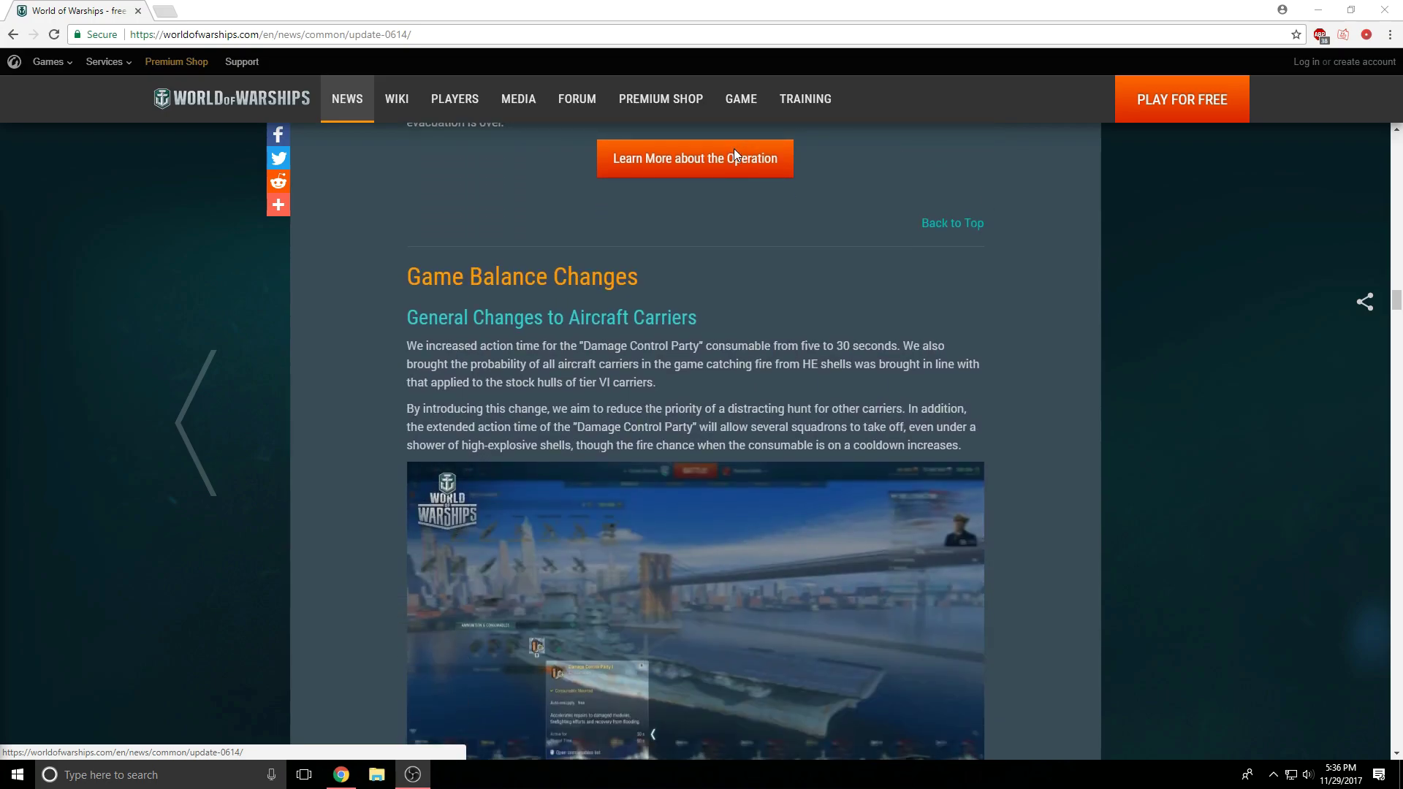
pyautogui.scroll(-1, 734, 150)
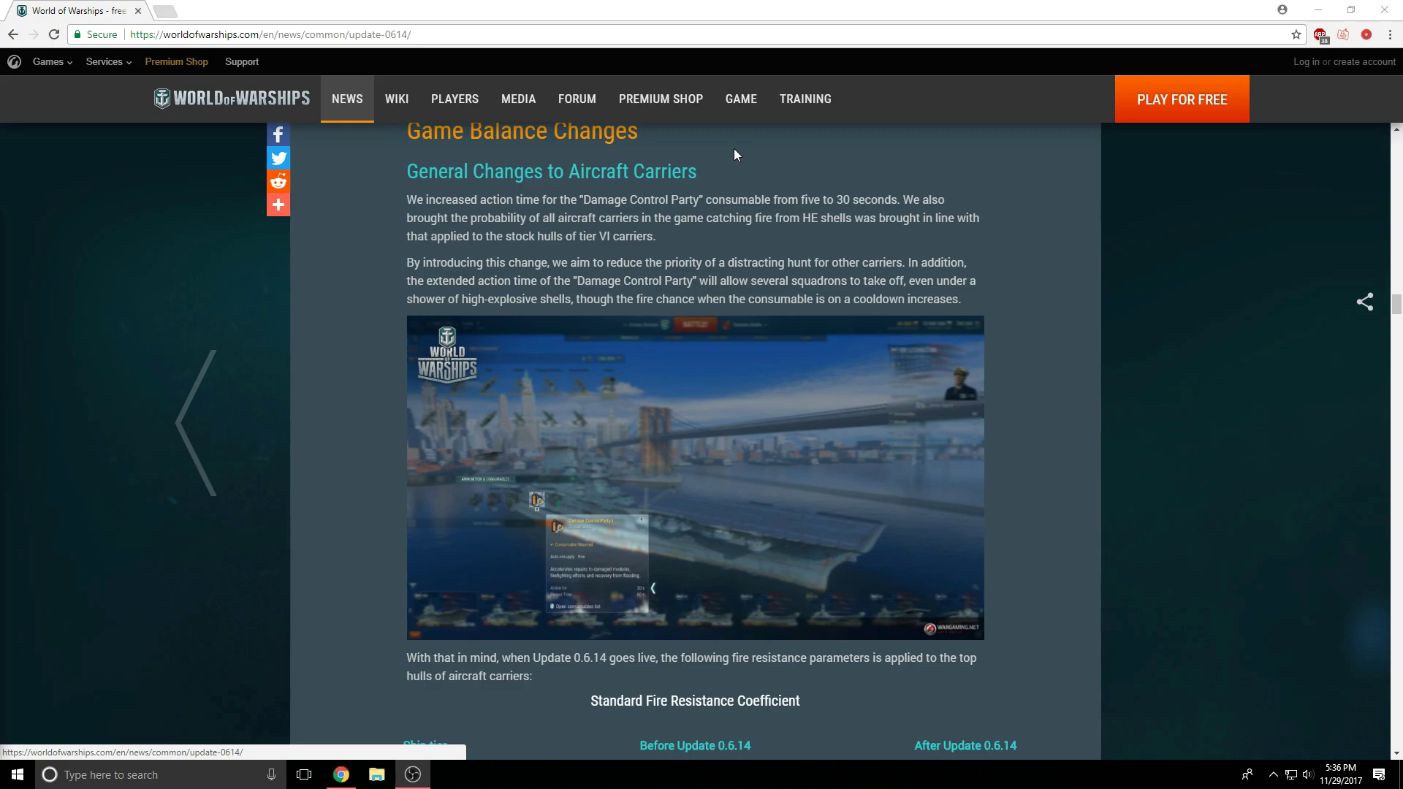
pyautogui.scroll(-2, 866, 379)
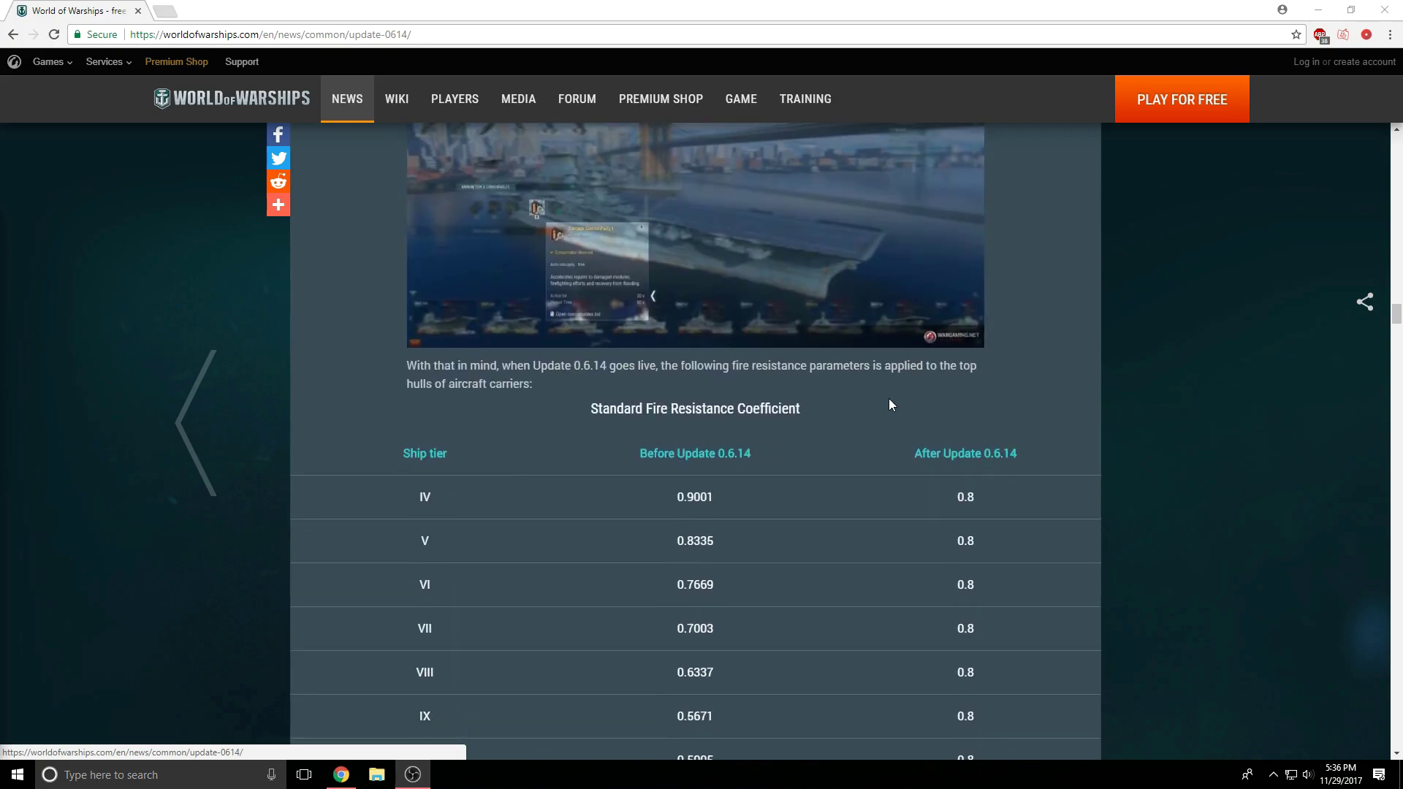
pyautogui.scroll(-1, 897, 412)
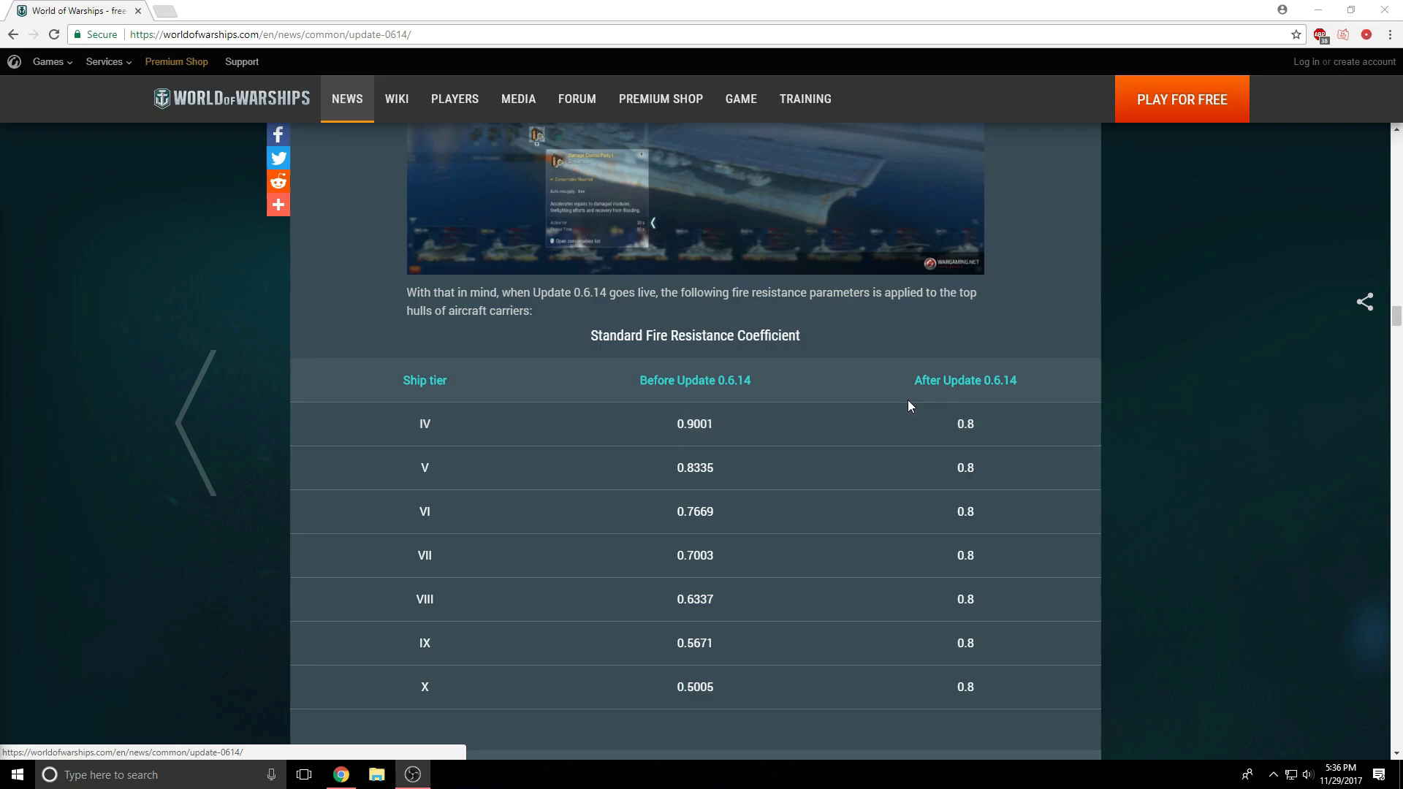
pyautogui.scroll(1, 844, 332)
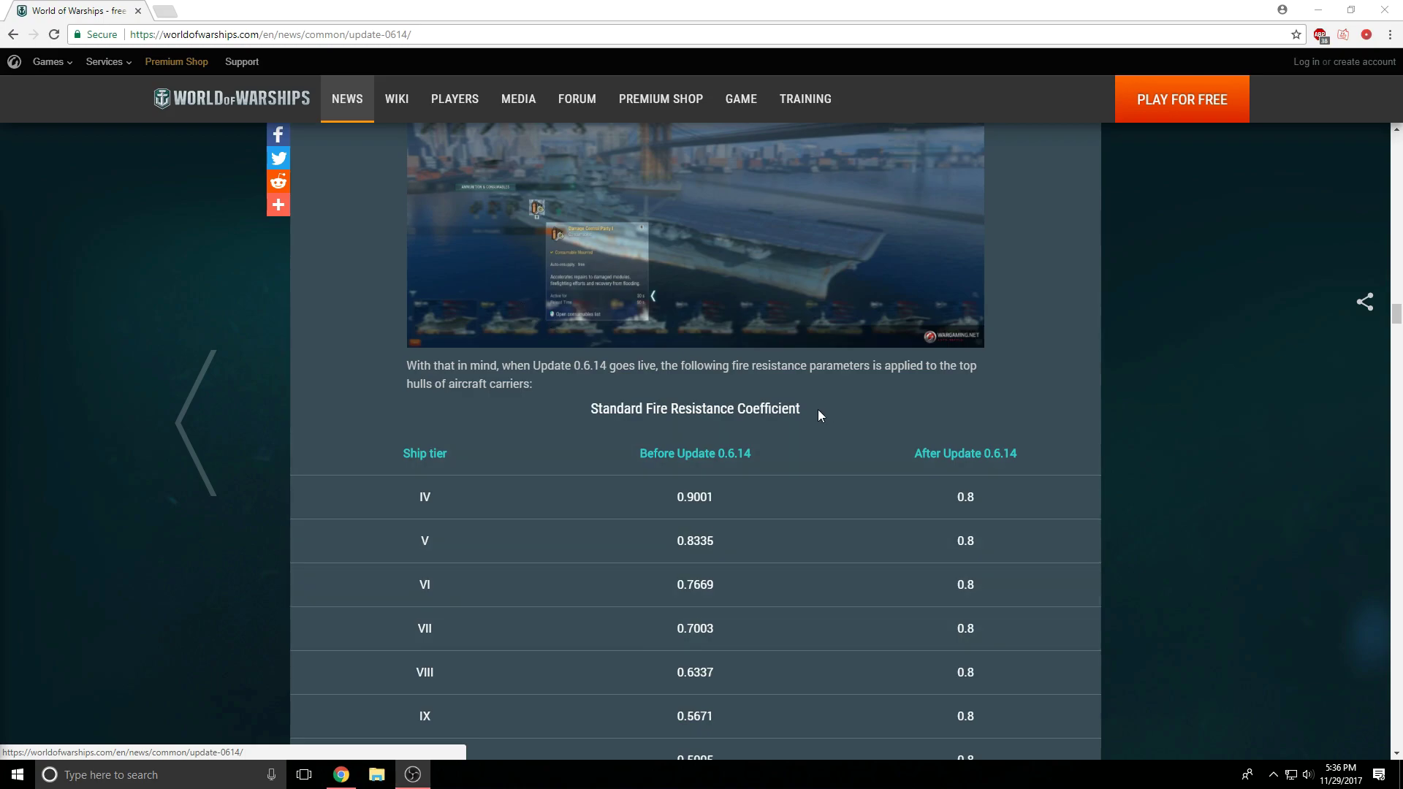
pyautogui.scroll(-2, 816, 408)
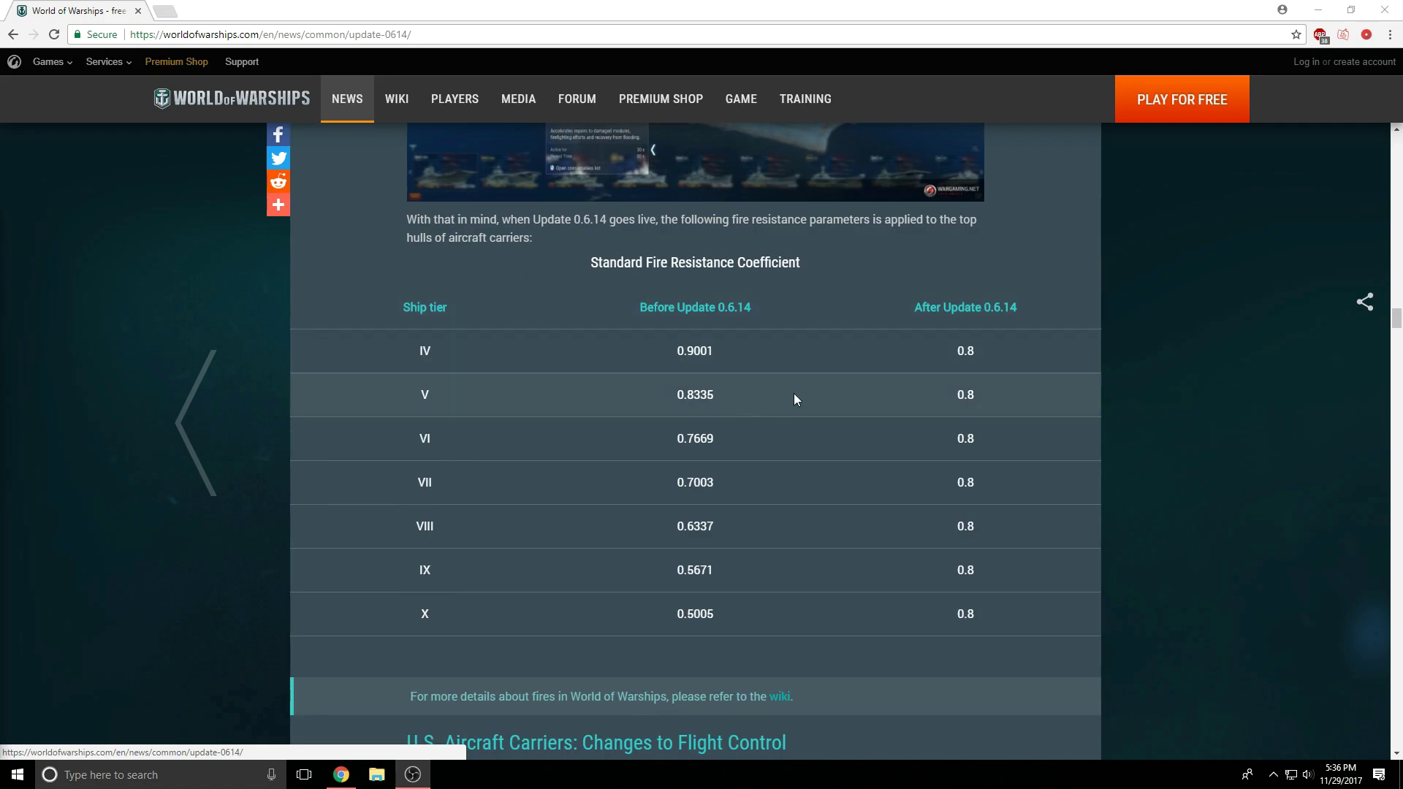
pyautogui.scroll(-1, 760, 445)
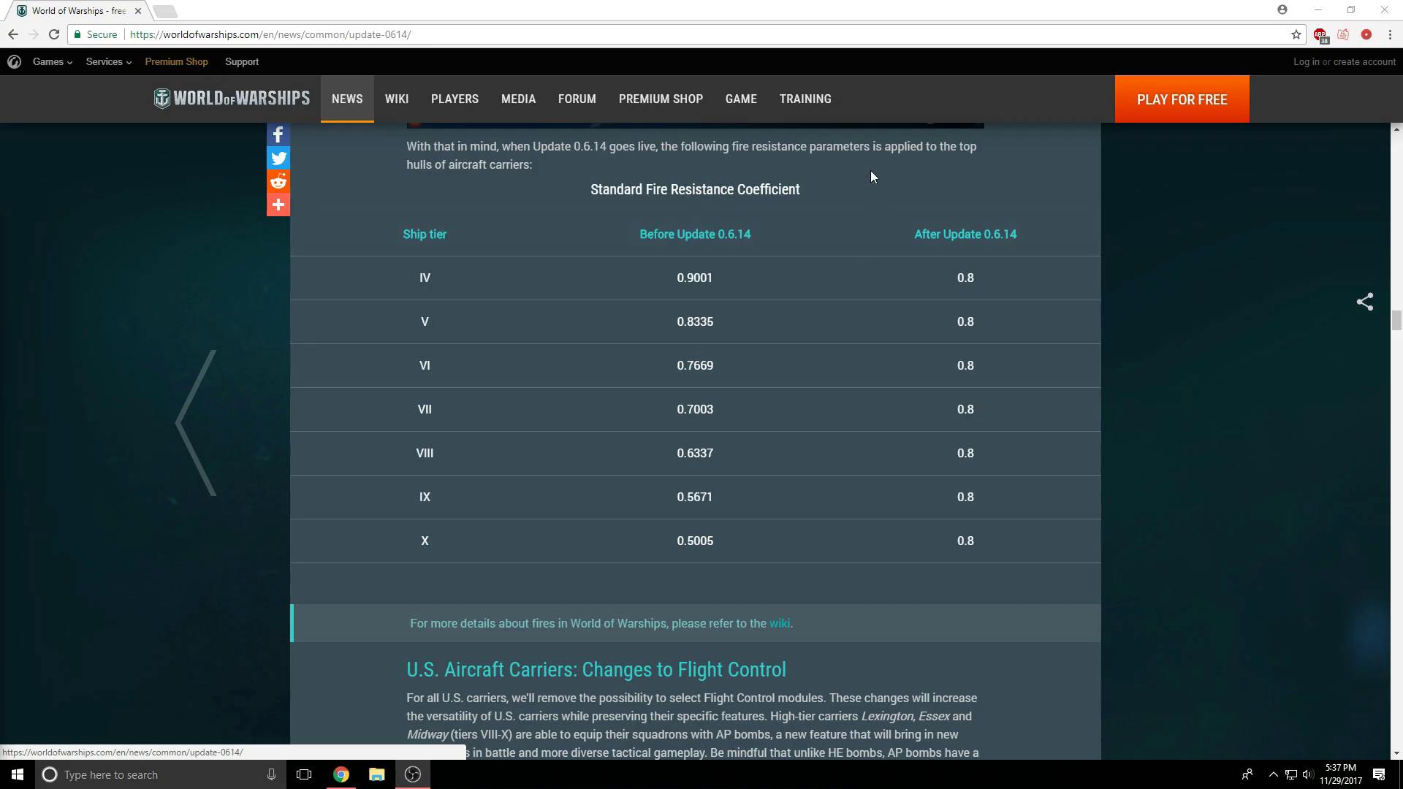
pyautogui.scroll(-1, 870, 172)
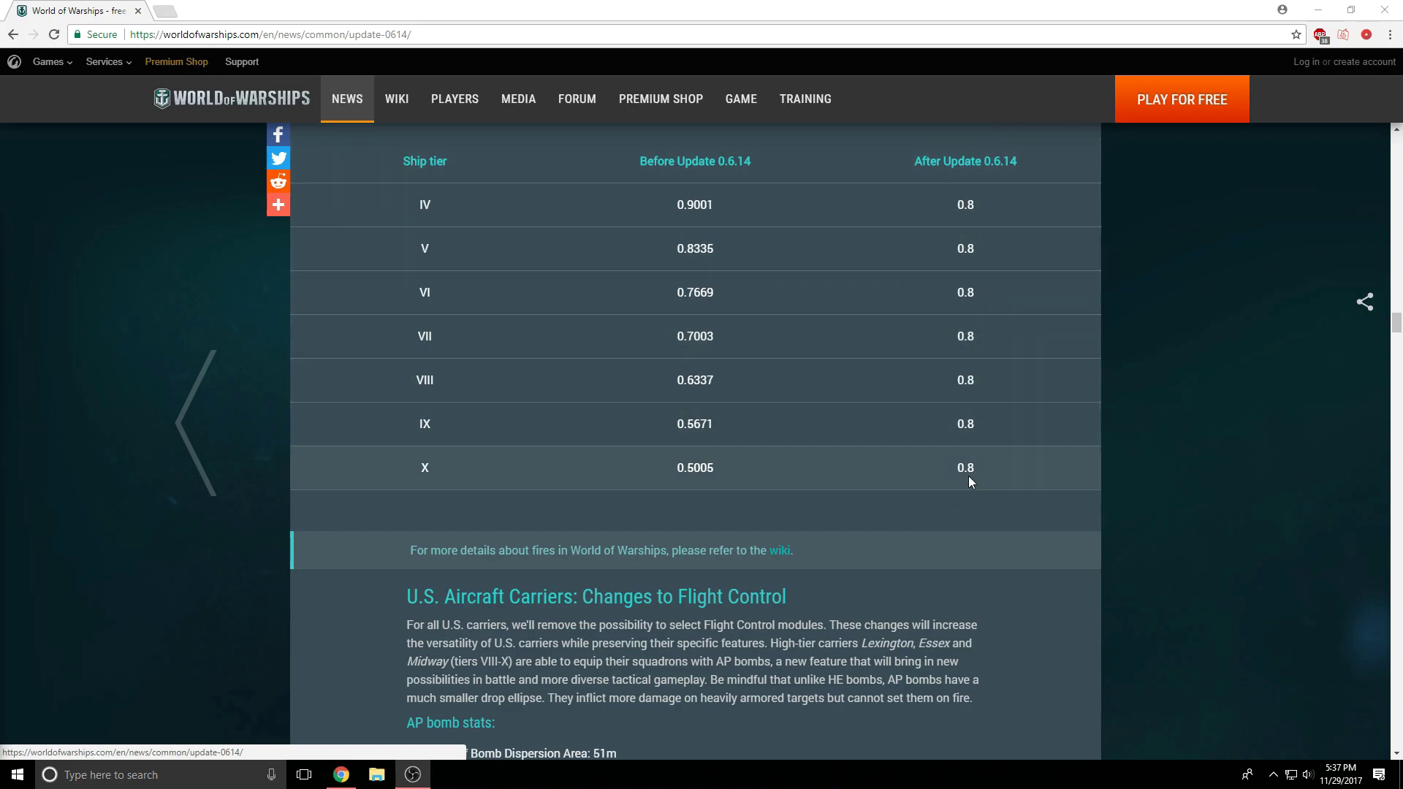
pyautogui.scroll(-2, 968, 476)
pyautogui.scroll(-1, 944, 404)
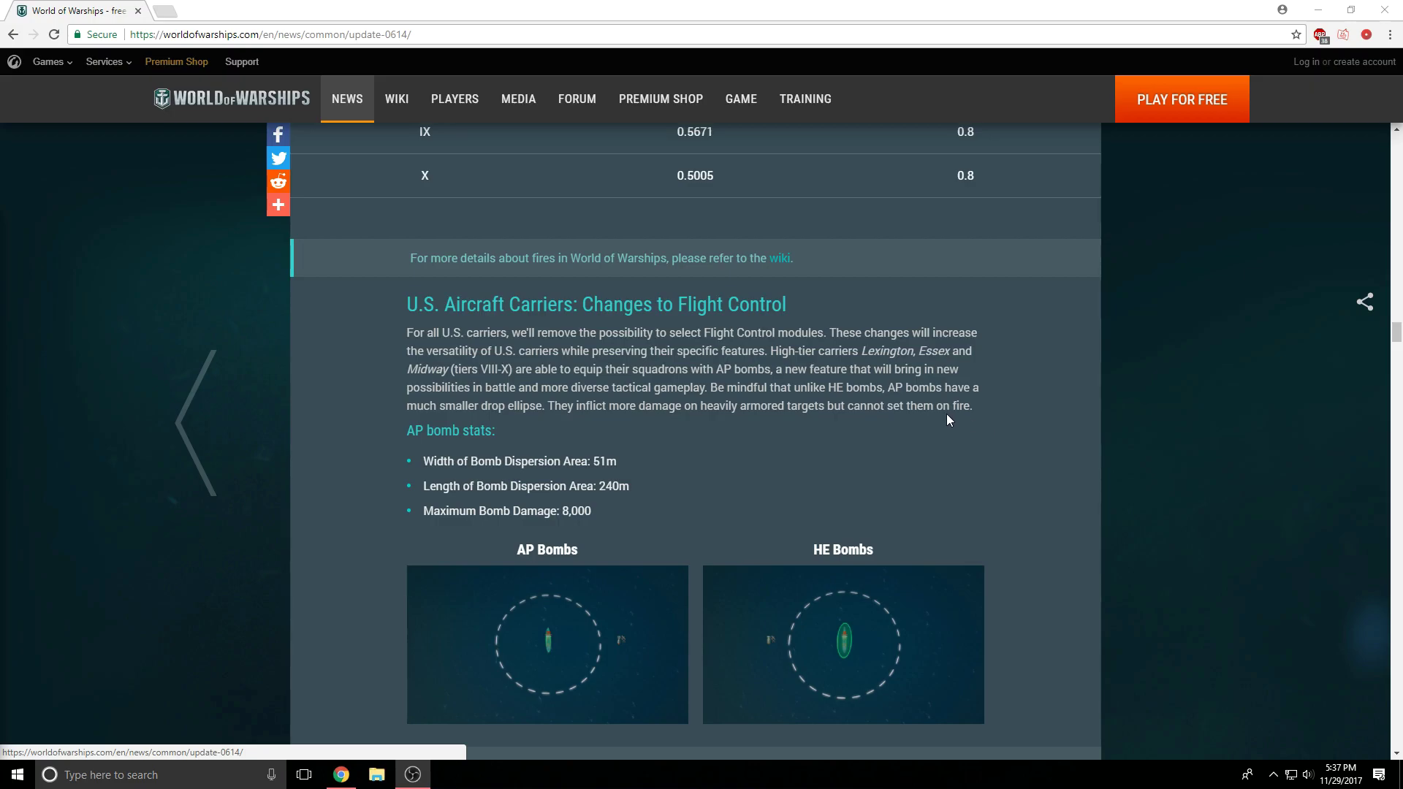
pyautogui.scroll(-2, 681, 334)
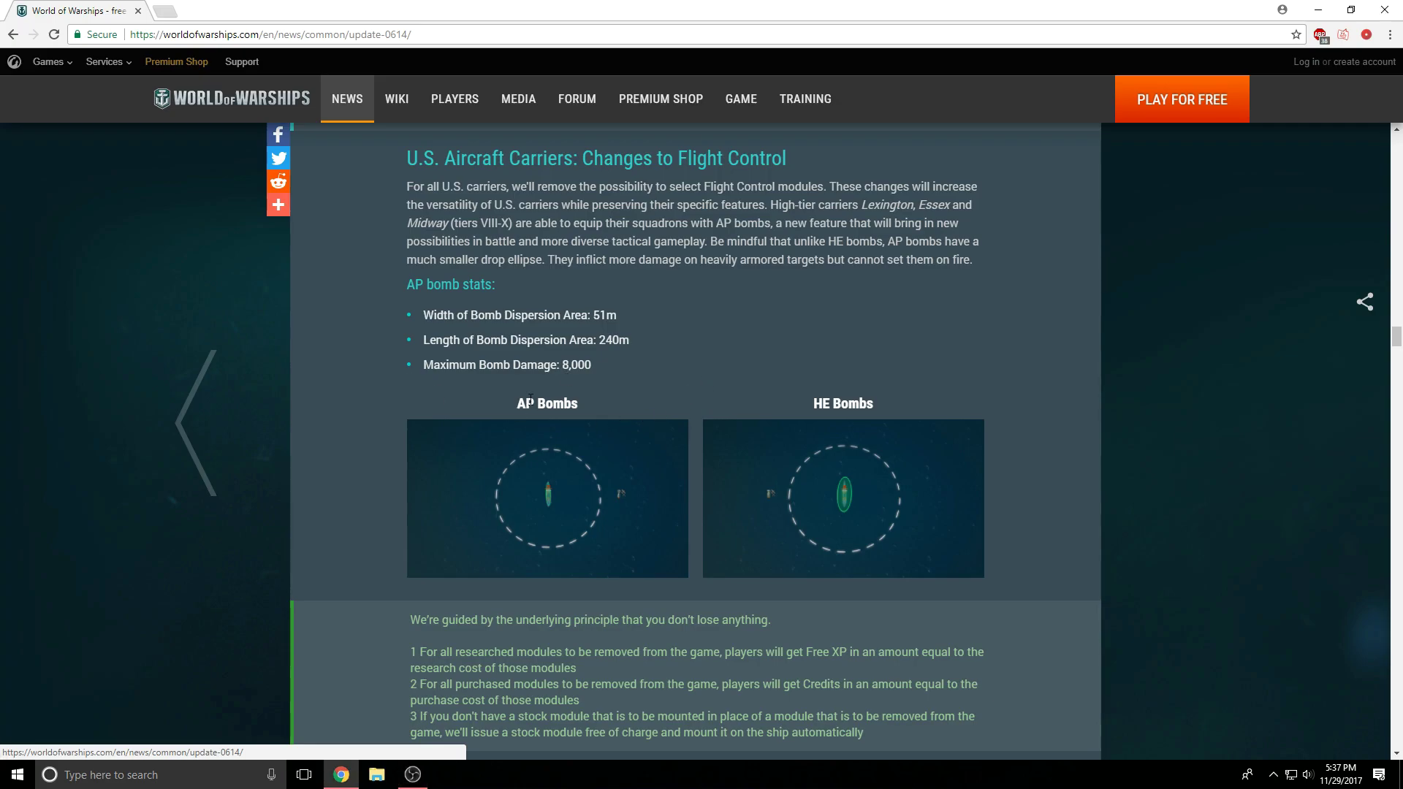
# Step: Highlight the AP Bombs and HE Bombs image captions, then clear the selection
pyautogui.moveTo(465, 389); pyautogui.dragTo(685, 394)
pyautogui.moveTo(806, 405); pyautogui.dragTo(907, 394)
pyautogui.click(565, 382)
pyautogui.scroll(-2, 886, 363)
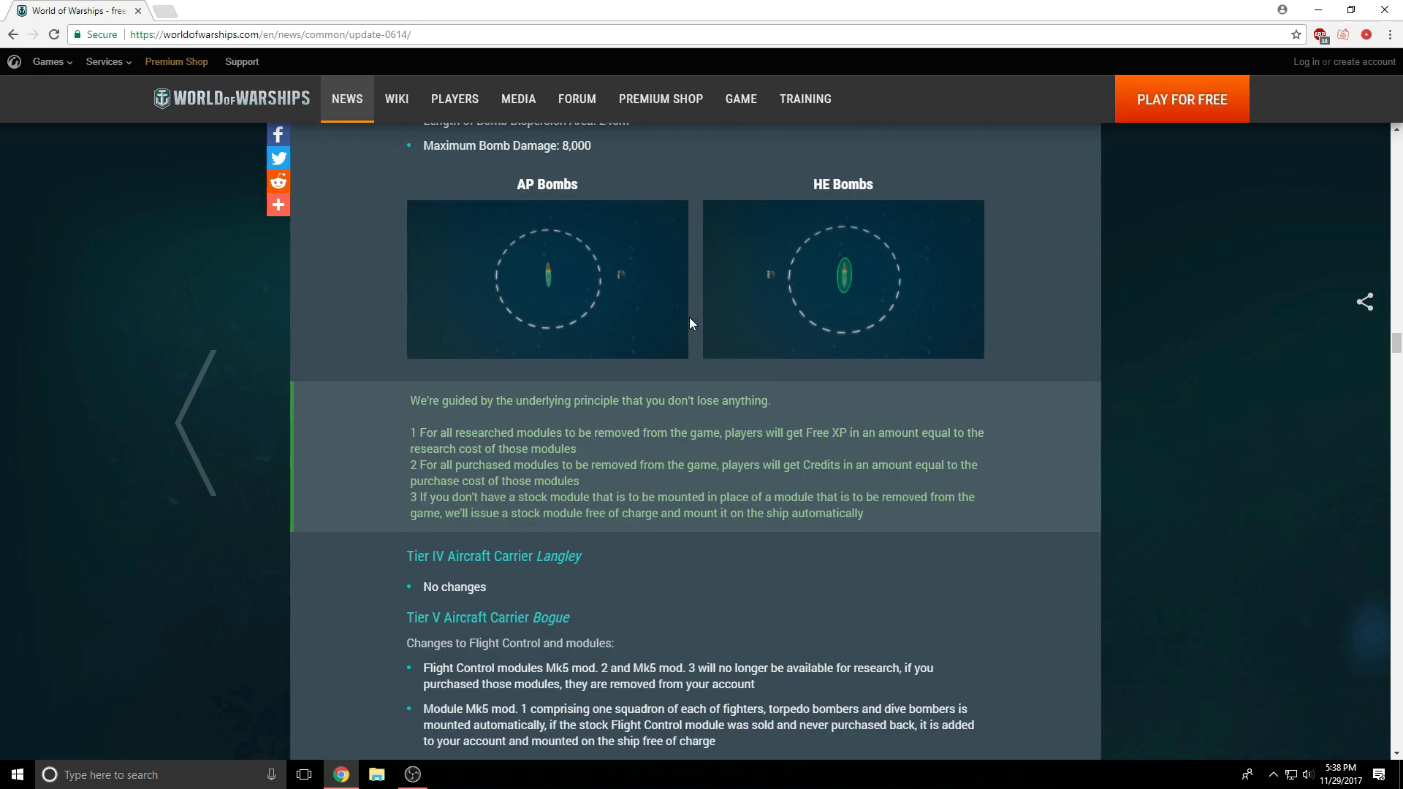
pyautogui.scroll(1, 519, 194)
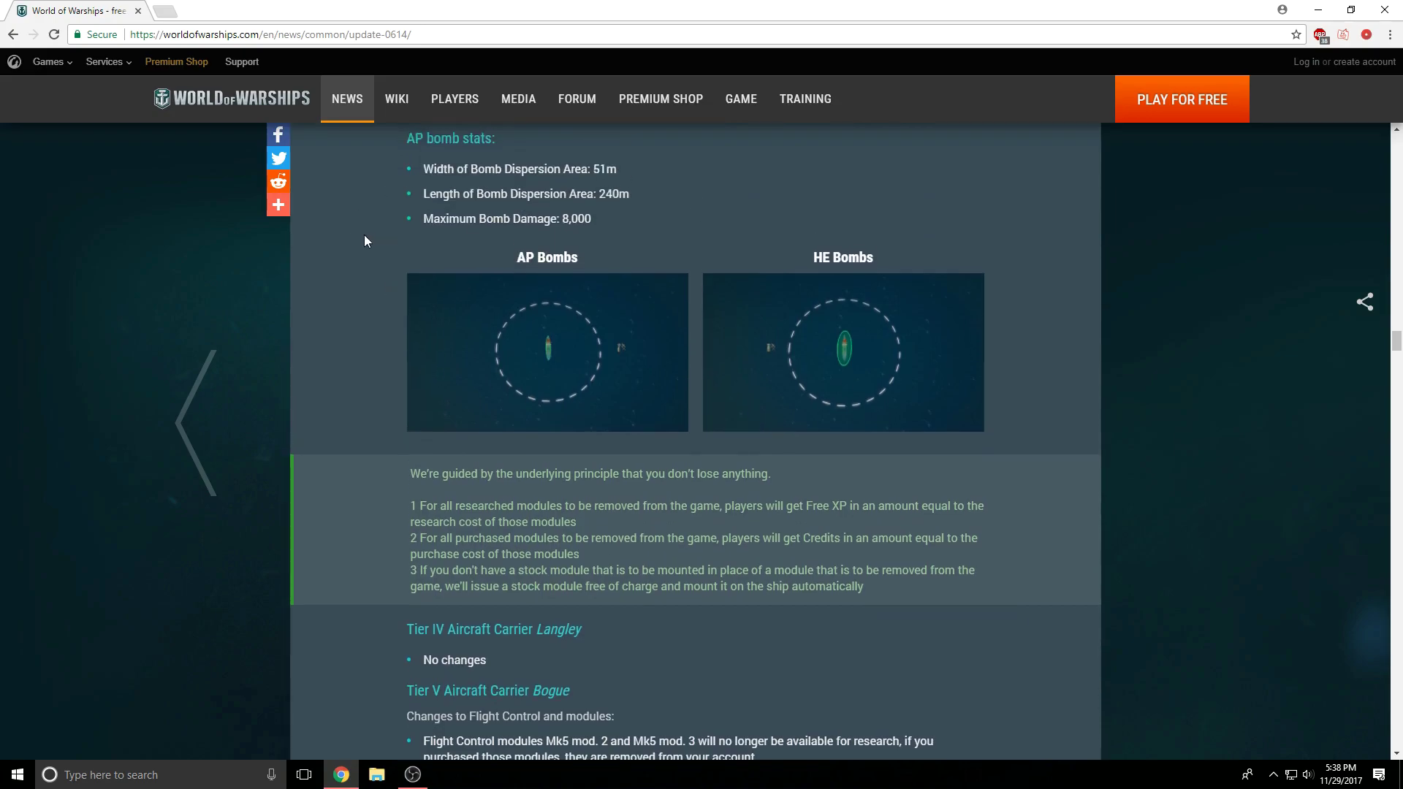
pyautogui.moveTo(424, 219); pyautogui.dragTo(592, 218)
# Step: Clear the highlighted bomb damage line while reading the Bogue and Independence changes
pyautogui.click(661, 217)
pyautogui.scroll(-2, 664, 216)
pyautogui.scroll(-1, 663, 218)
pyautogui.scroll(-1, 664, 218)
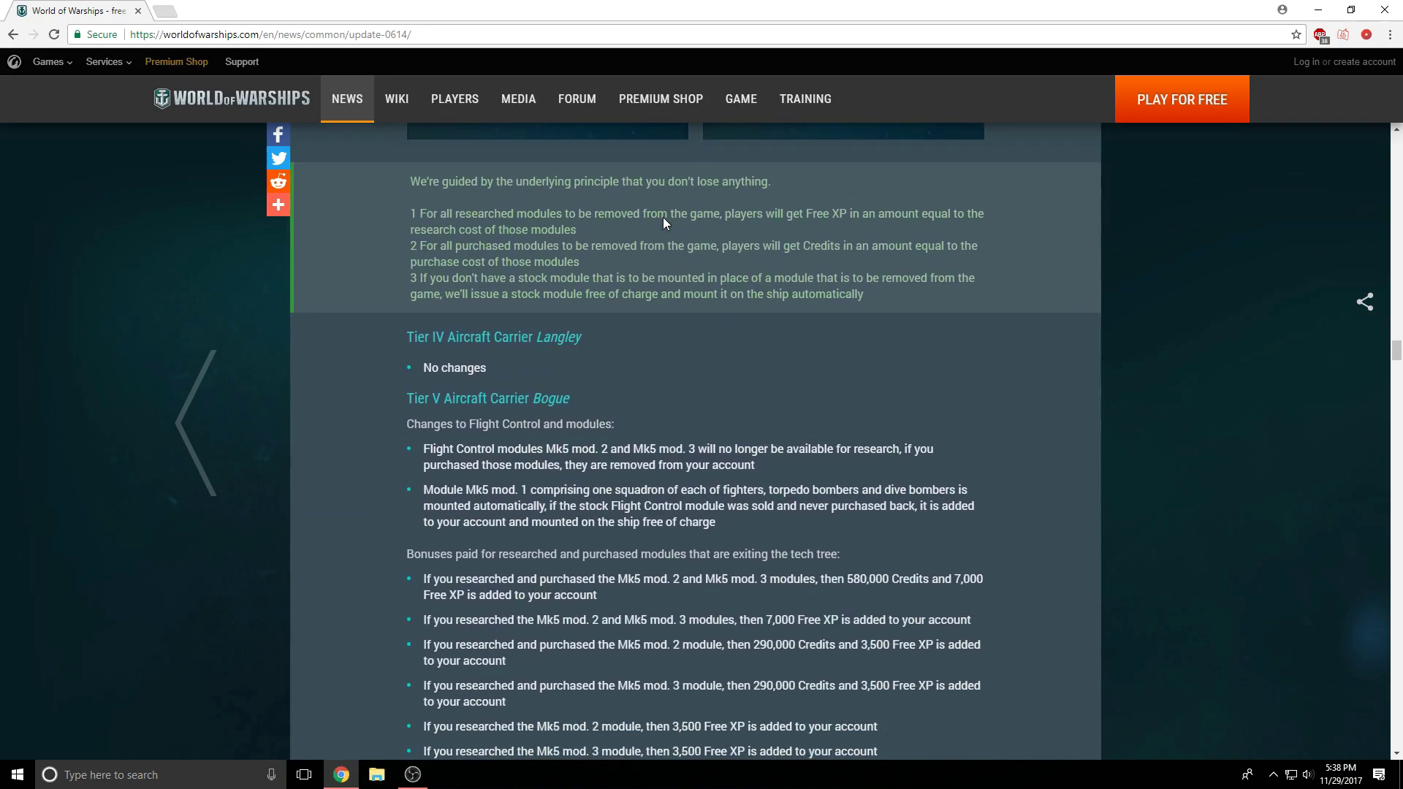
pyautogui.scroll(-1, 662, 515)
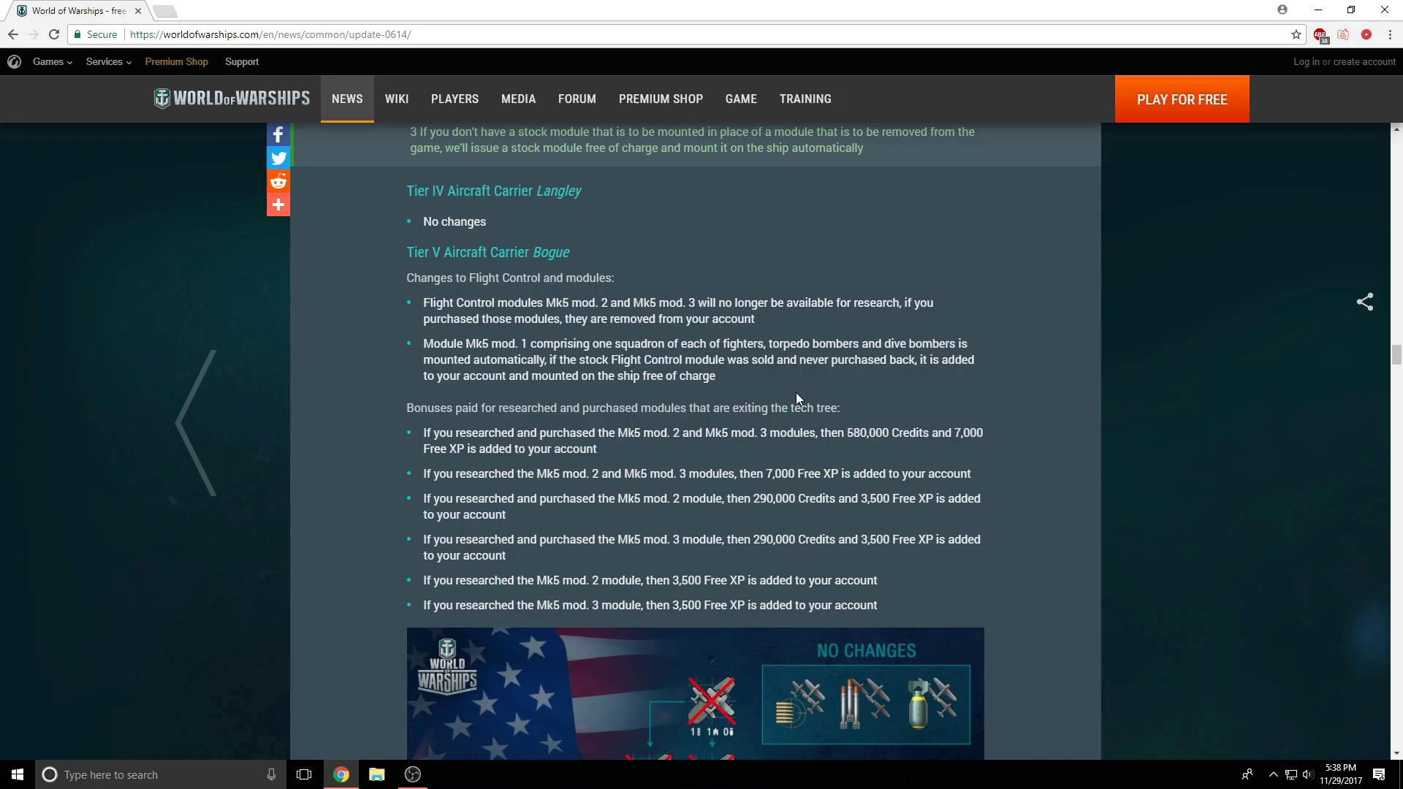
pyautogui.scroll(-2, 798, 407)
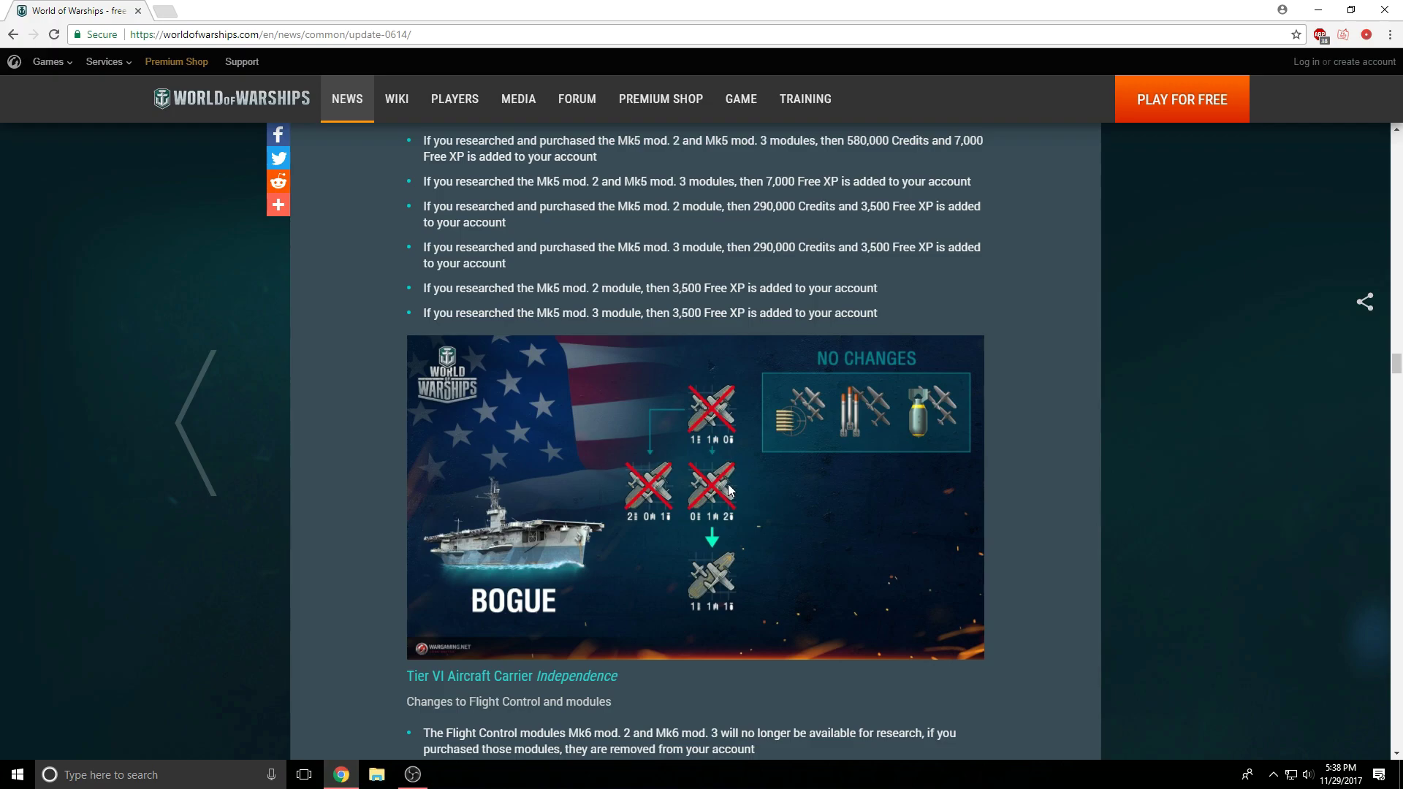
pyautogui.scroll(-2, 820, 416)
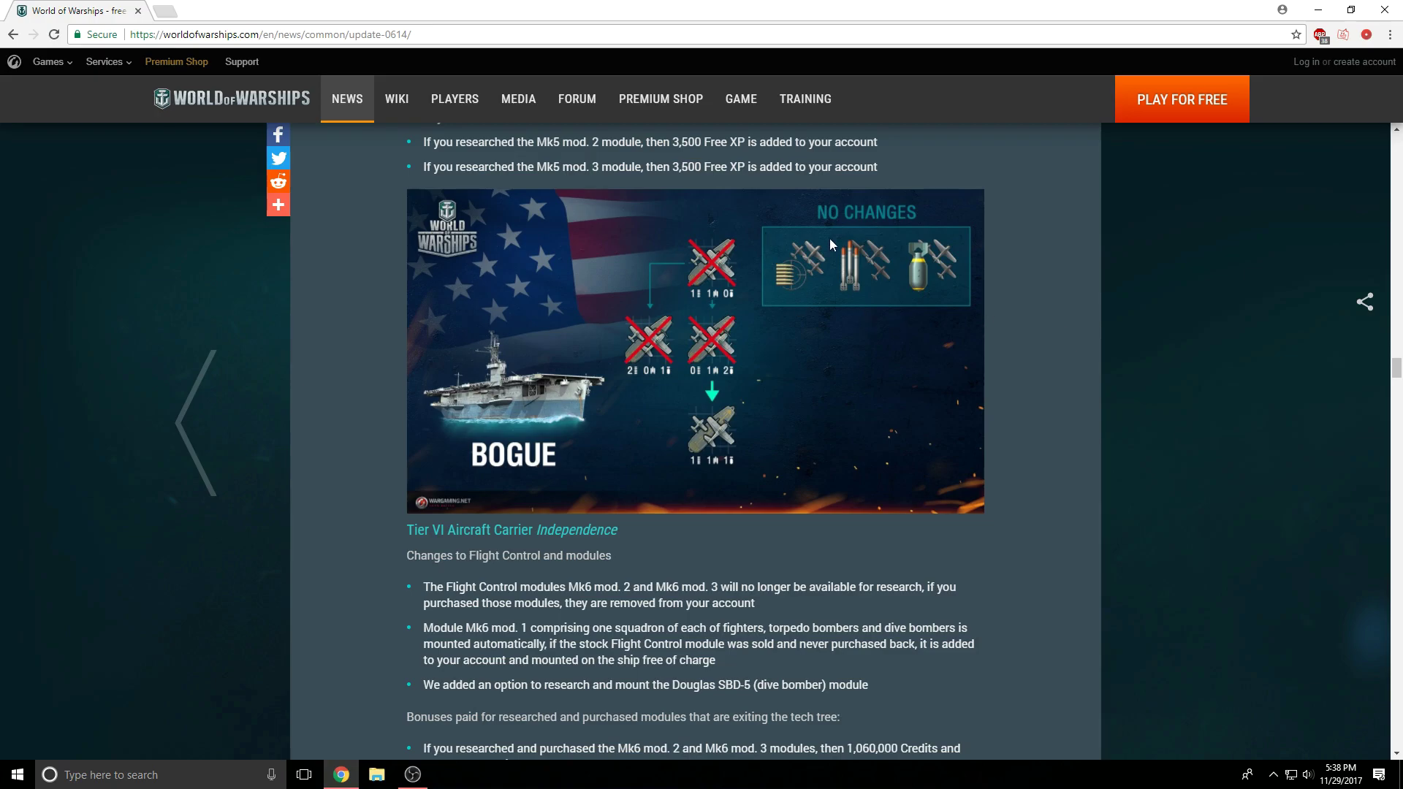
pyautogui.scroll(-2, 802, 274)
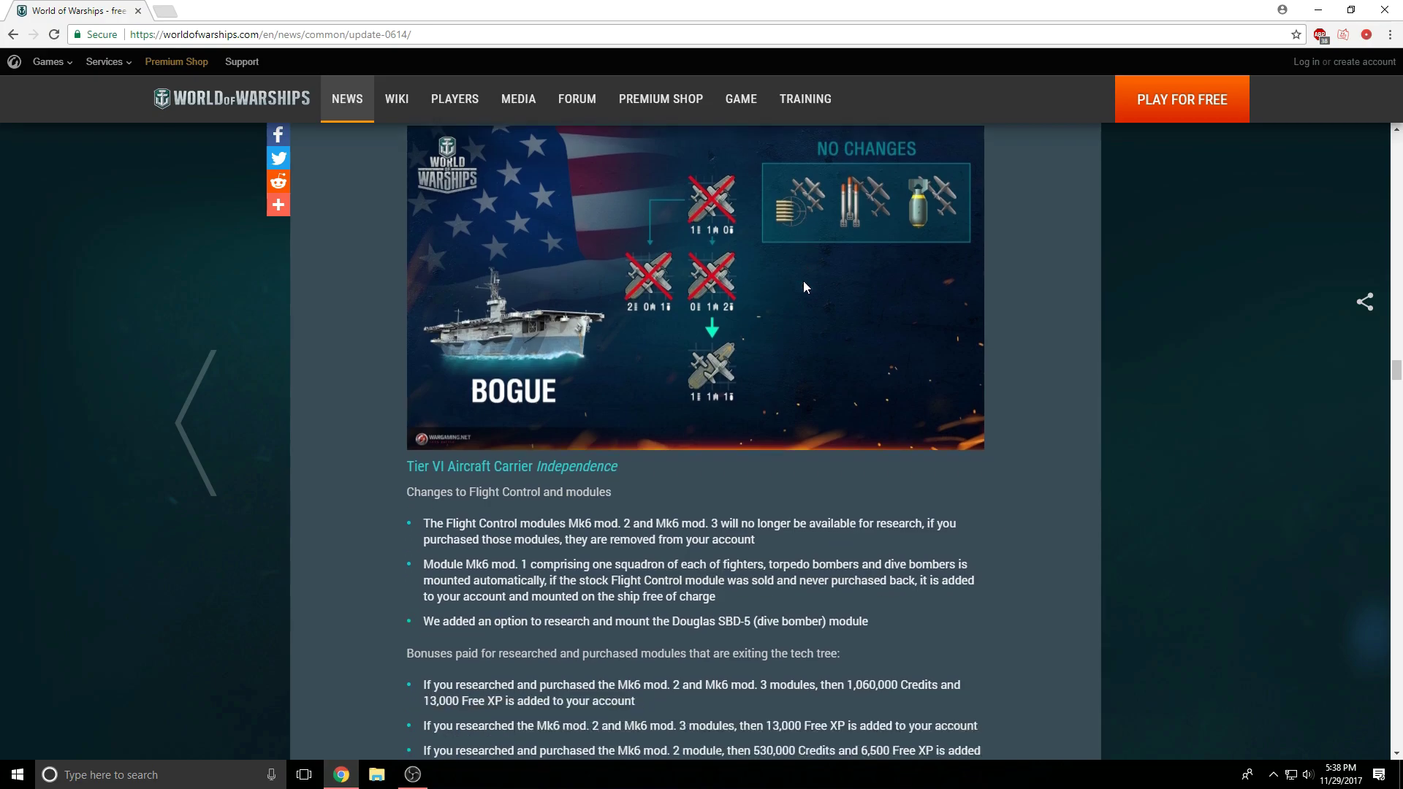
pyautogui.scroll(-2, 806, 291)
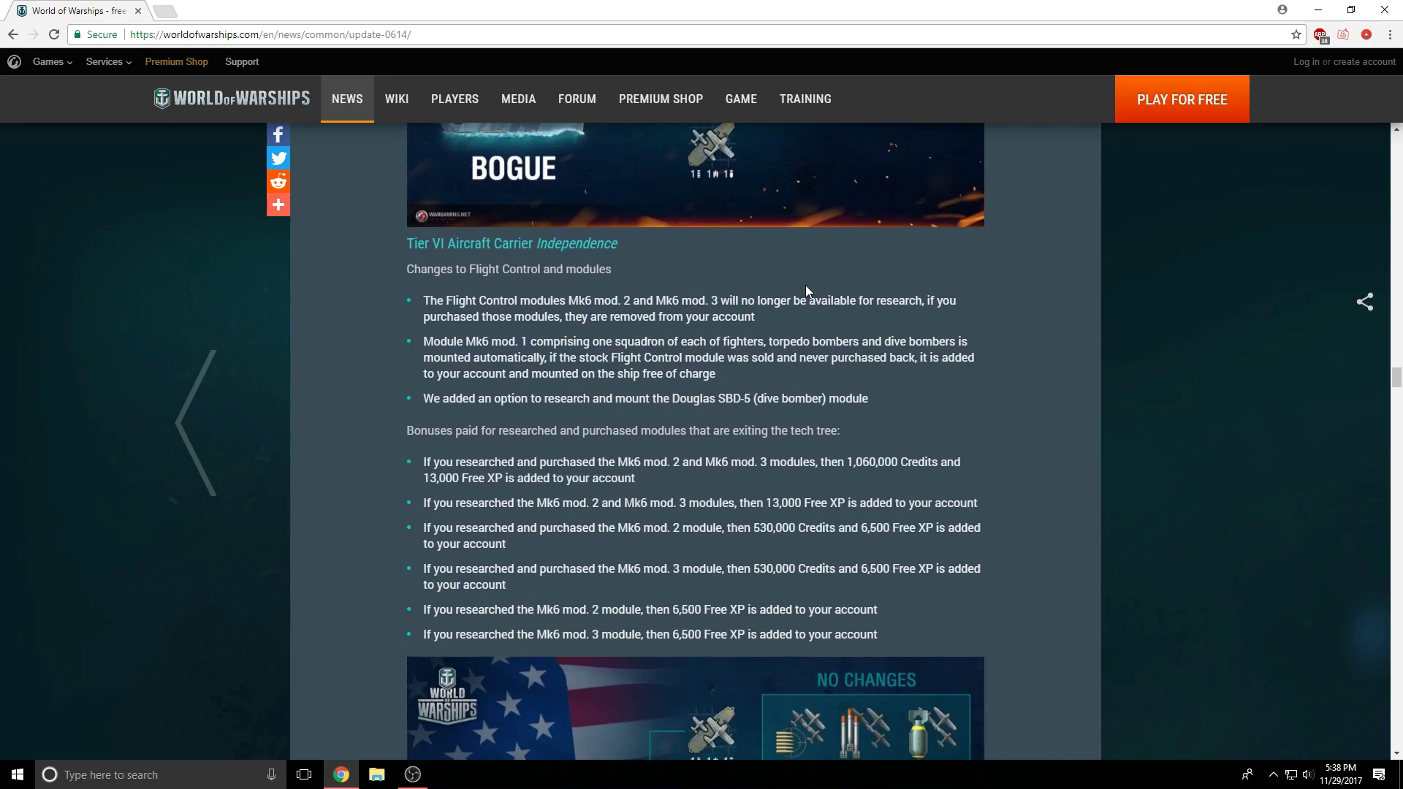
pyautogui.scroll(-4, 805, 291)
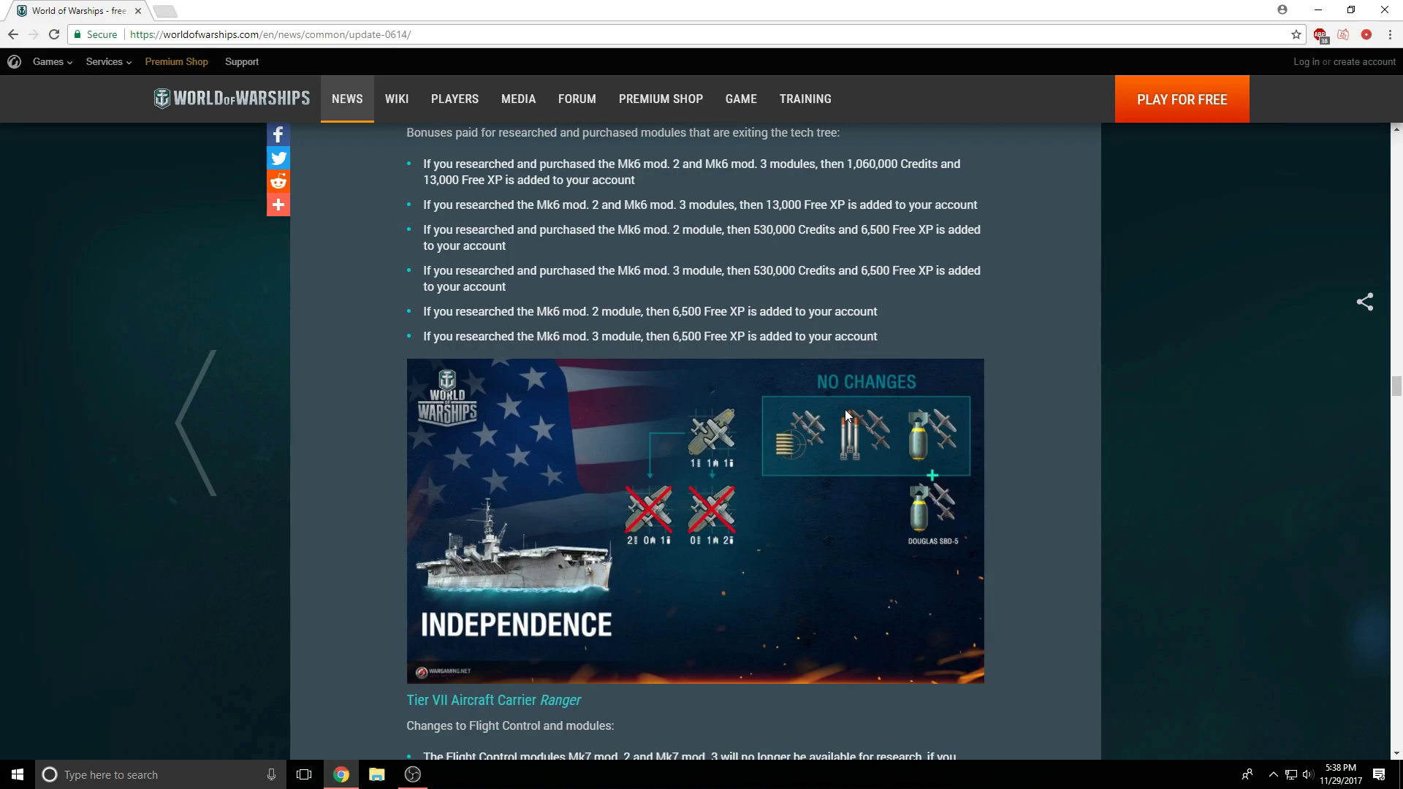
pyautogui.scroll(-4, 908, 554)
pyautogui.scroll(-1, 885, 444)
pyautogui.scroll(-1, 885, 445)
pyautogui.scroll(-1, 863, 486)
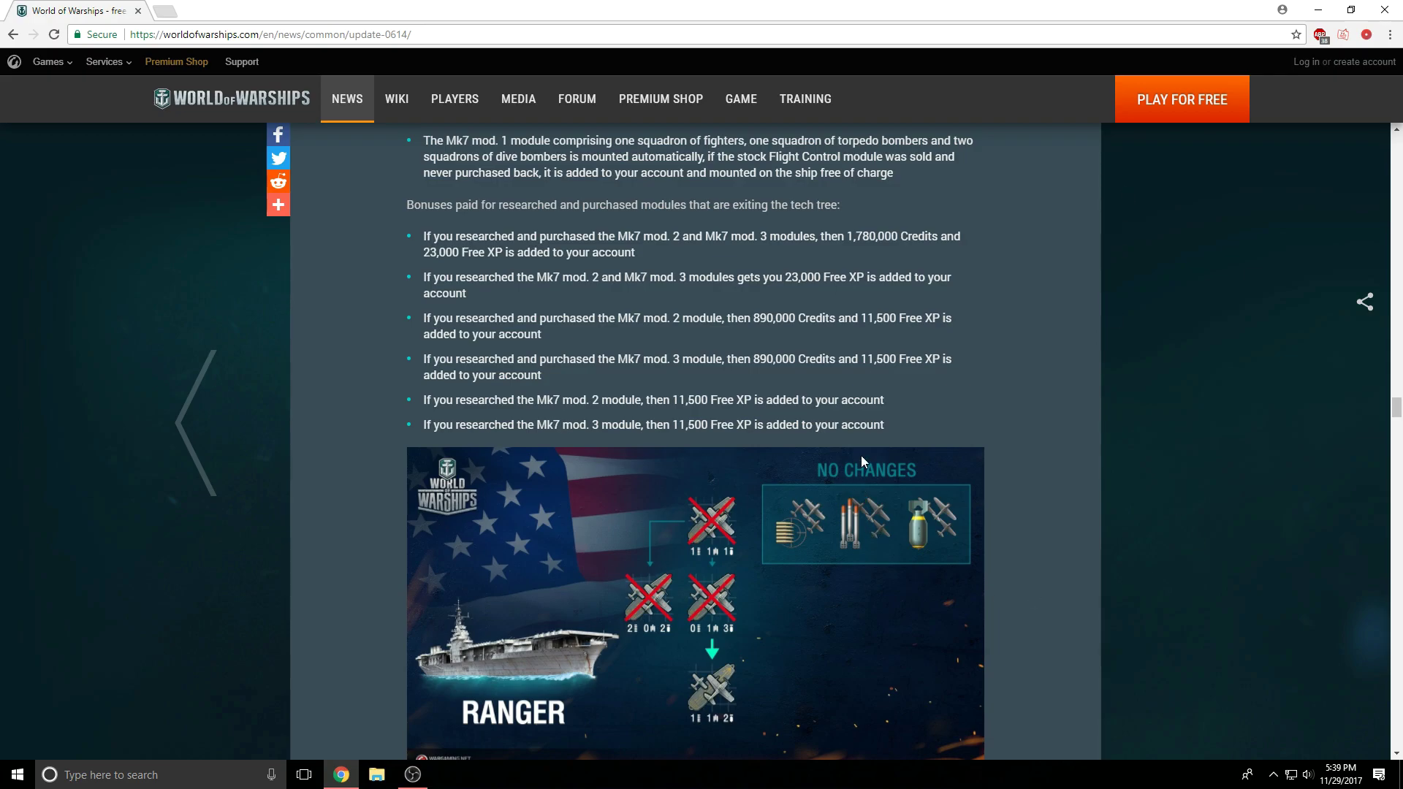
pyautogui.scroll(-2, 1042, 397)
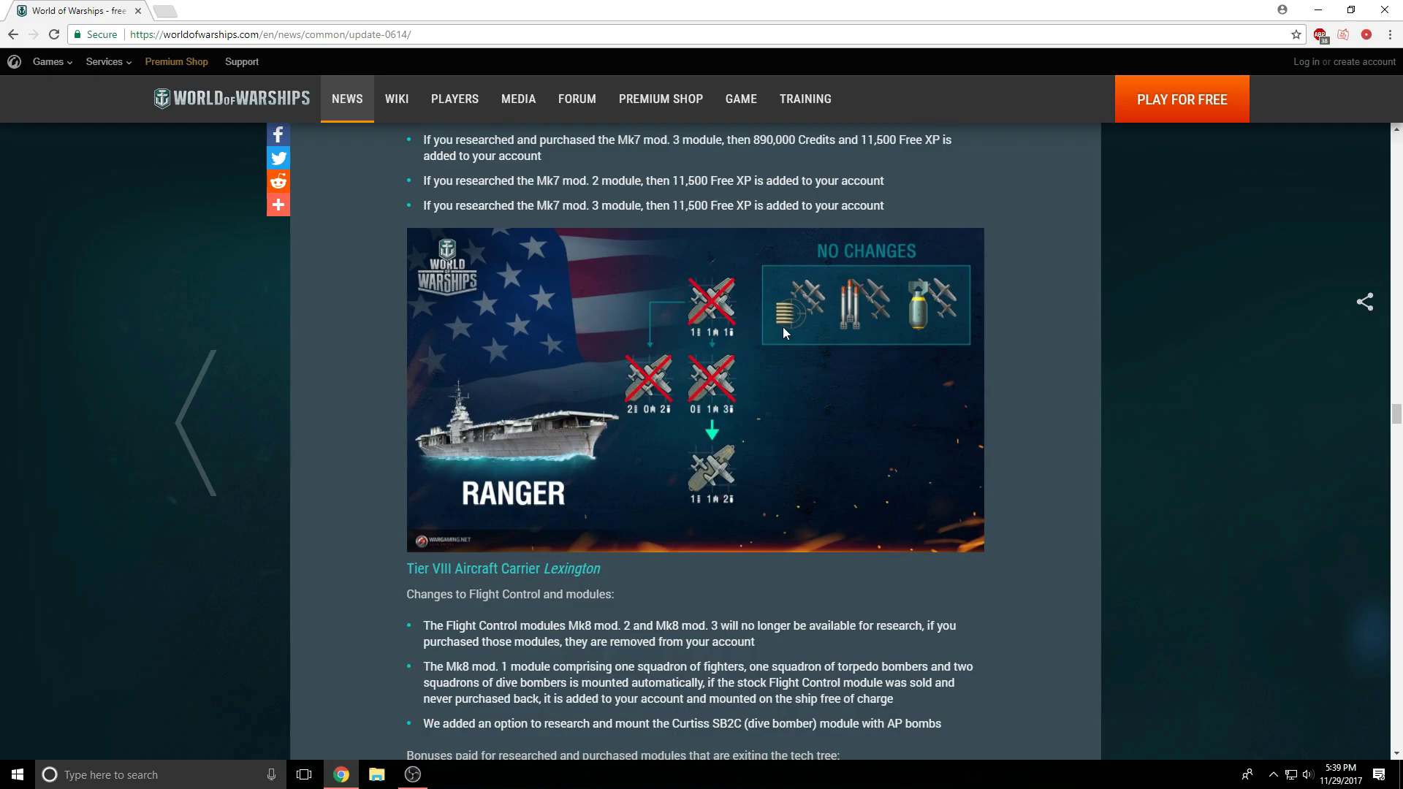
pyautogui.scroll(-3, 762, 326)
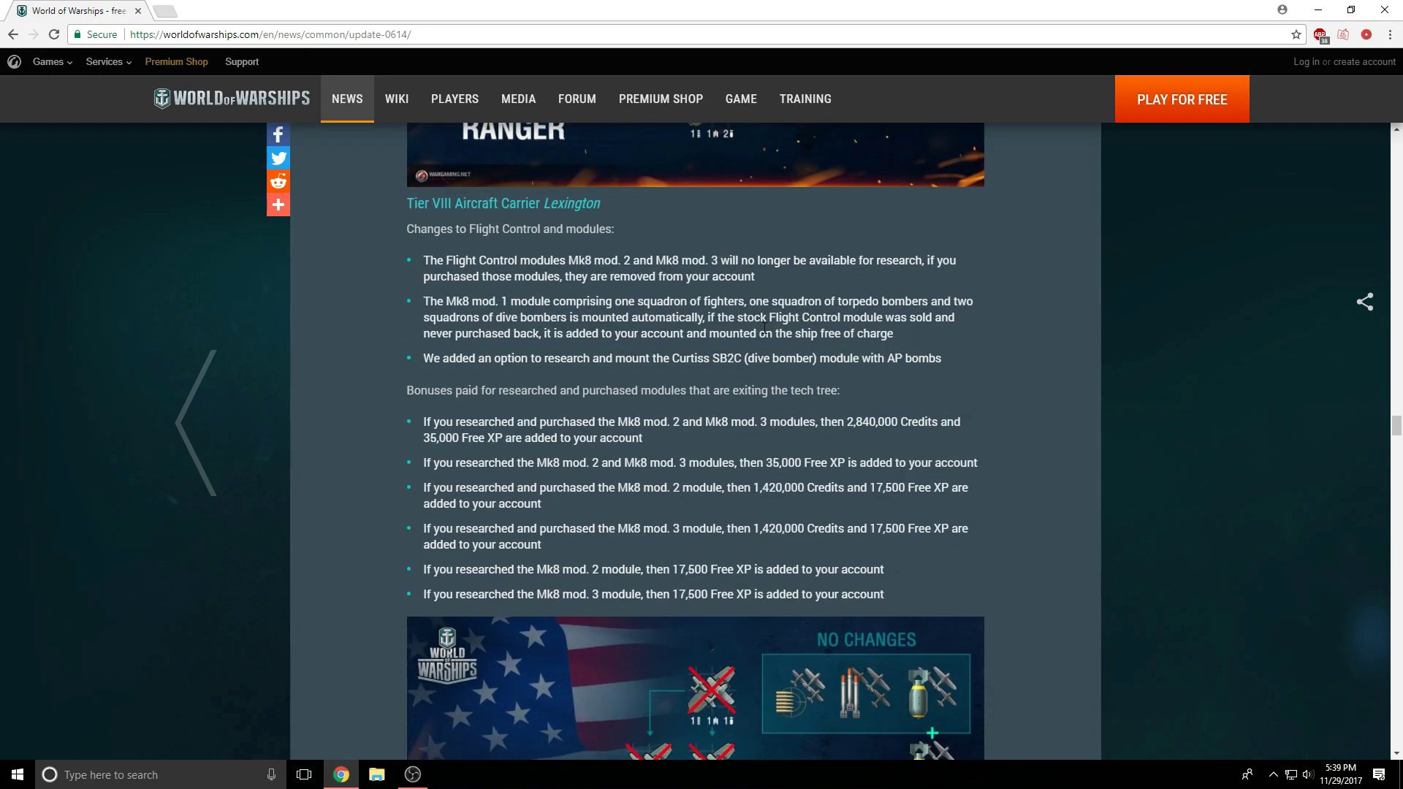
pyautogui.scroll(-3, 765, 334)
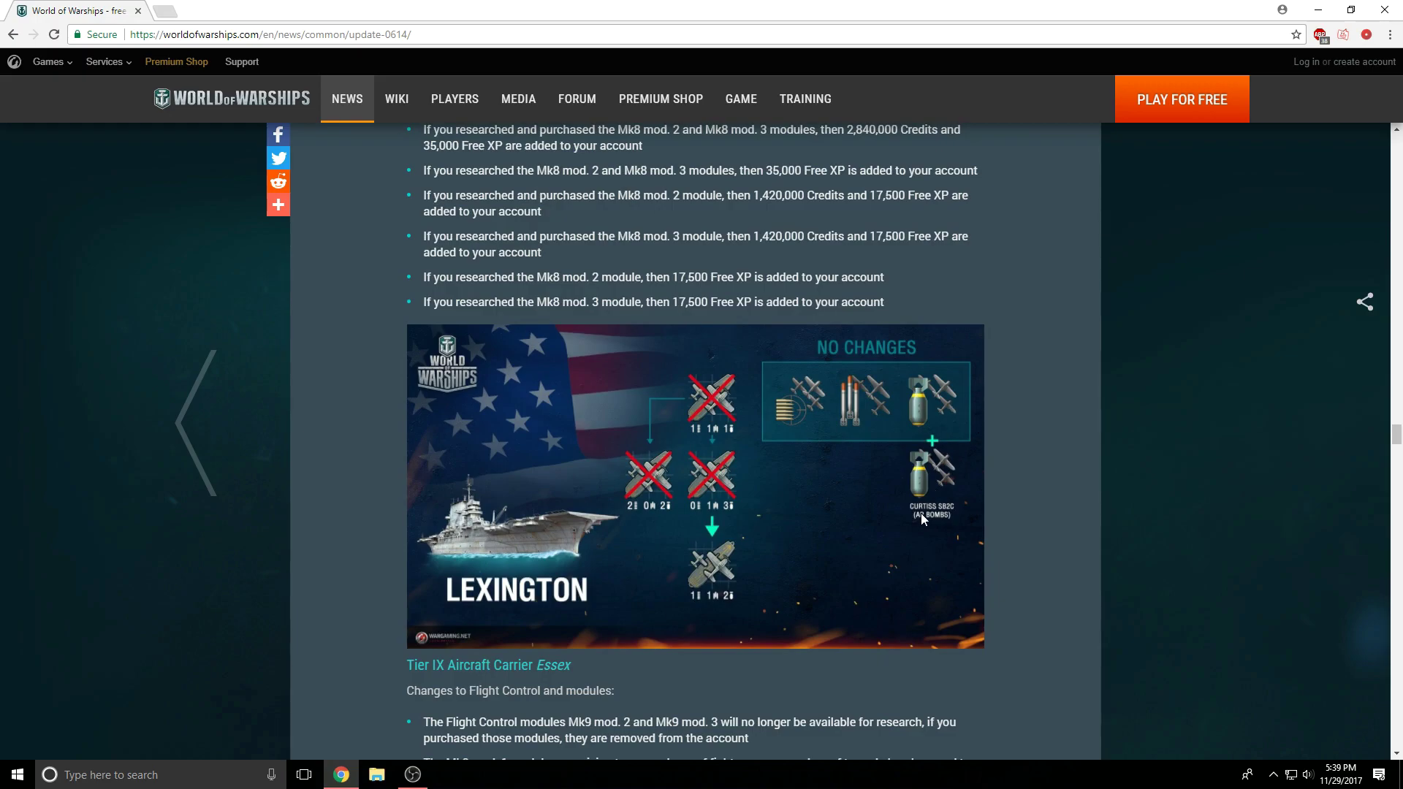
pyautogui.scroll(-3, 923, 496)
pyautogui.scroll(-3, 924, 475)
pyautogui.scroll(-3, 924, 475)
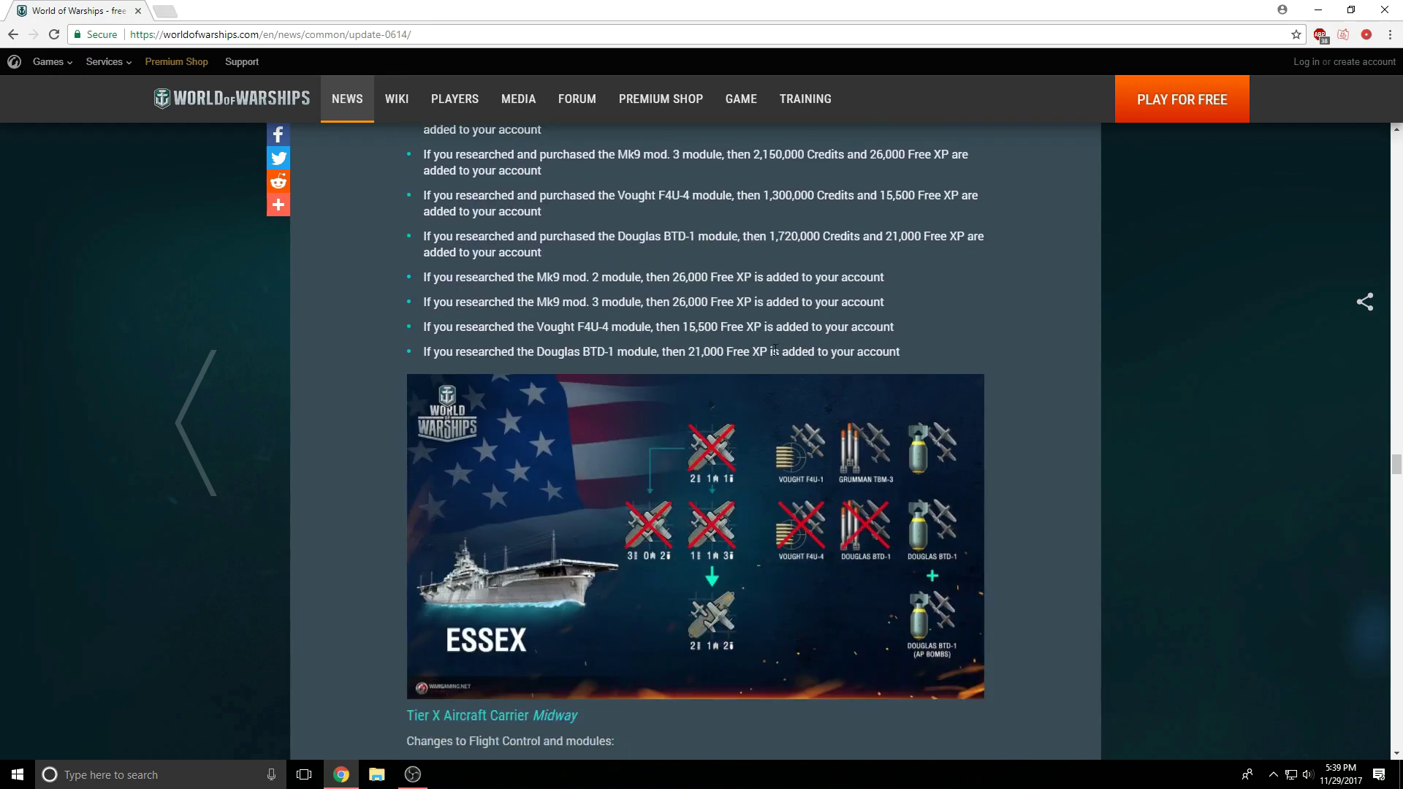
pyautogui.scroll(-1, 776, 343)
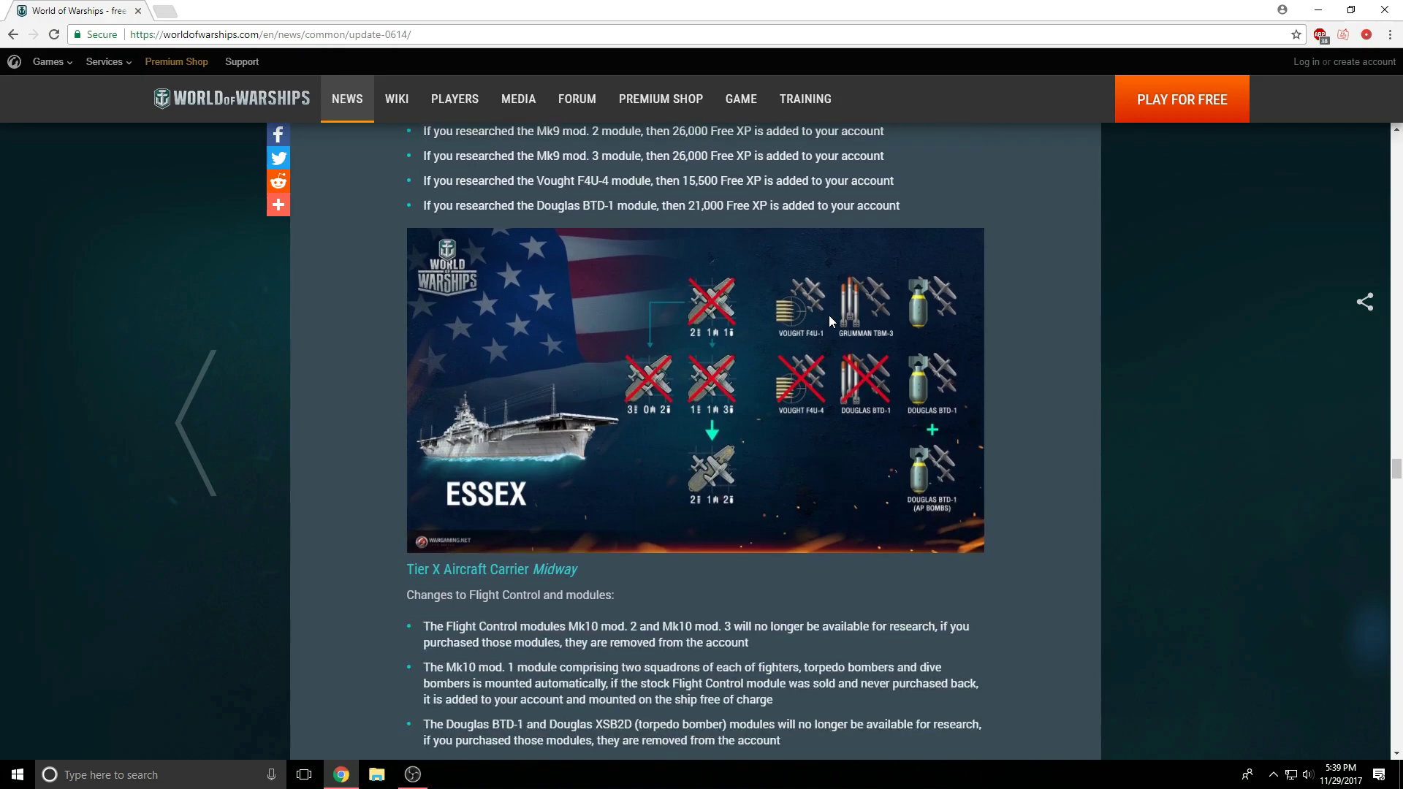
pyautogui.scroll(-1, 850, 305)
pyautogui.scroll(-1, 849, 302)
pyautogui.scroll(-1, 845, 299)
pyautogui.scroll(-2, 843, 300)
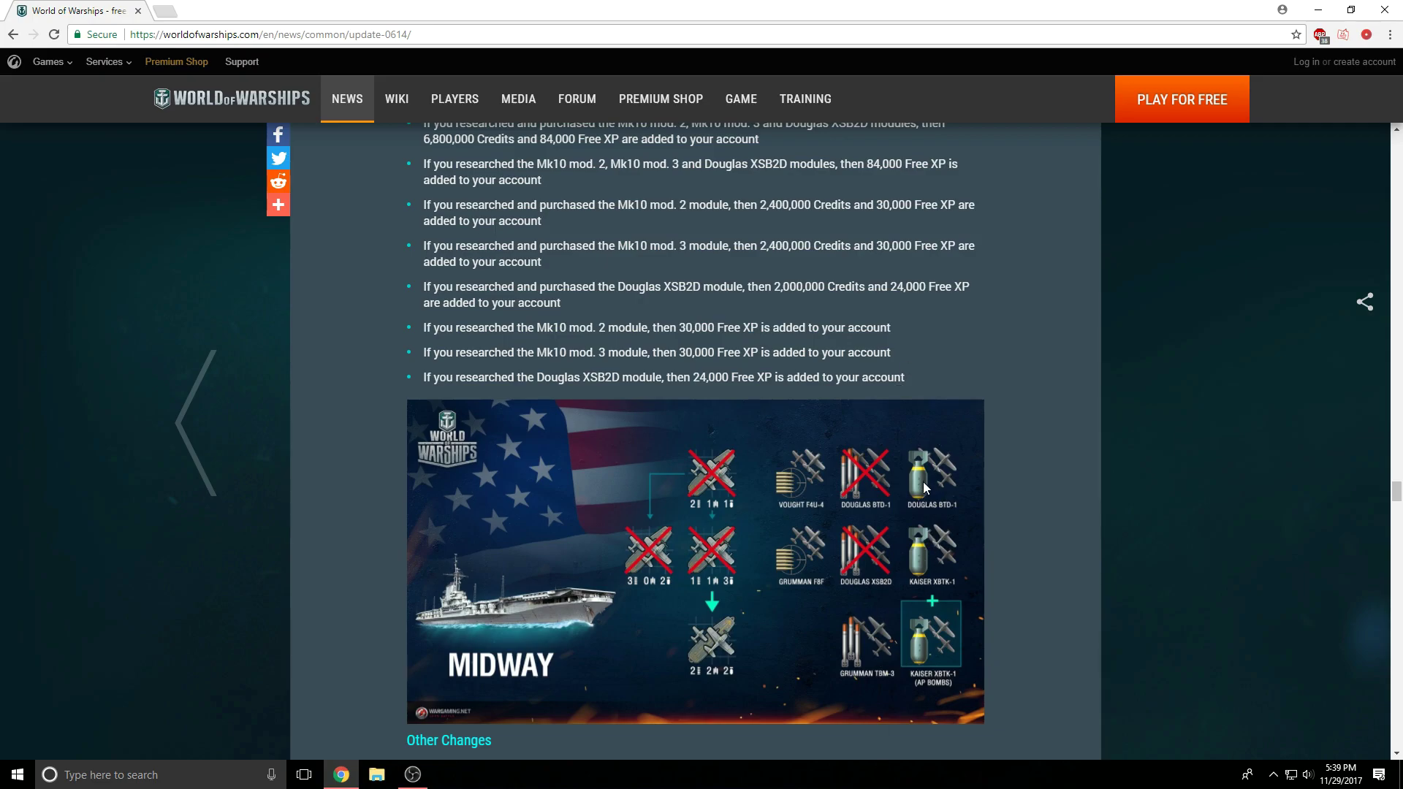
pyautogui.scroll(4, 943, 570)
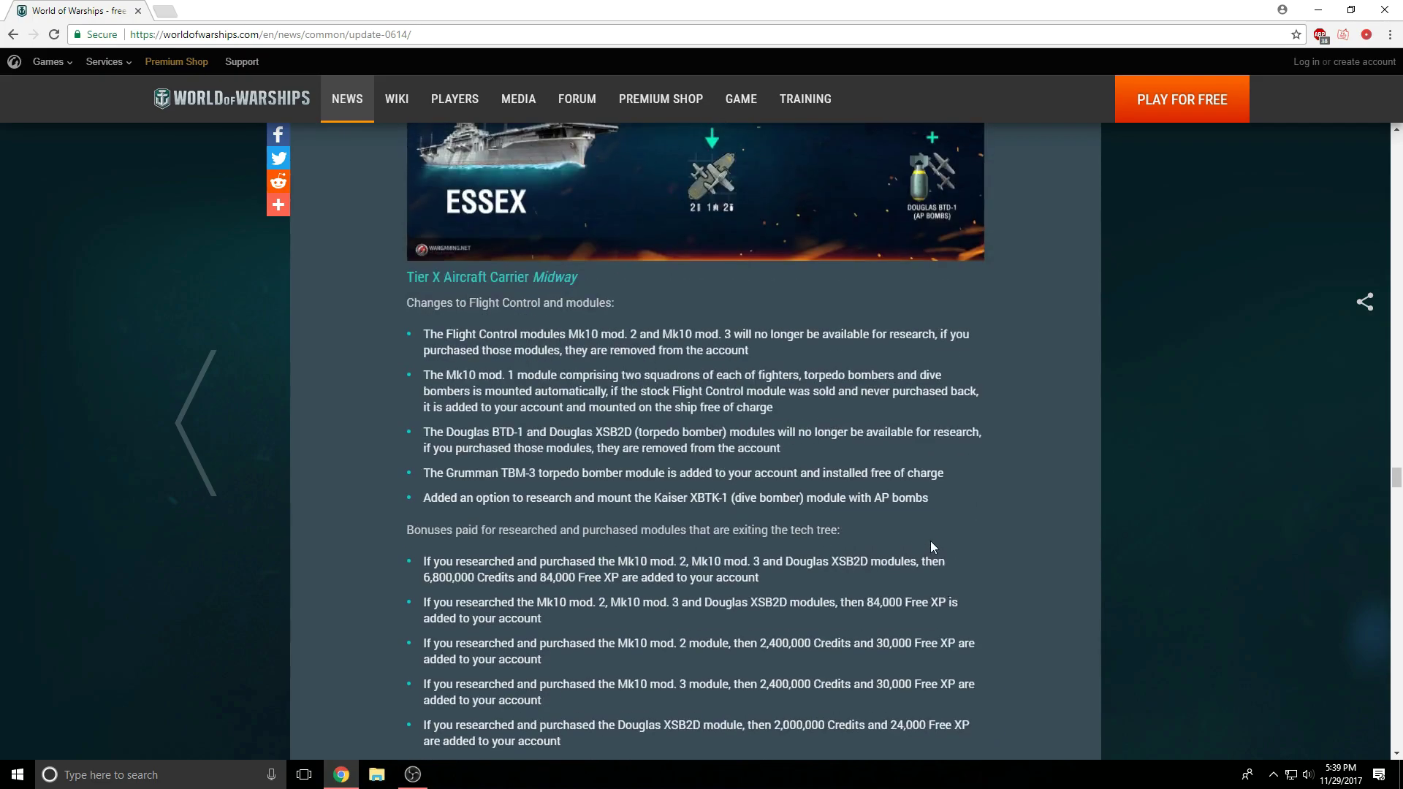
pyautogui.scroll(2, 935, 537)
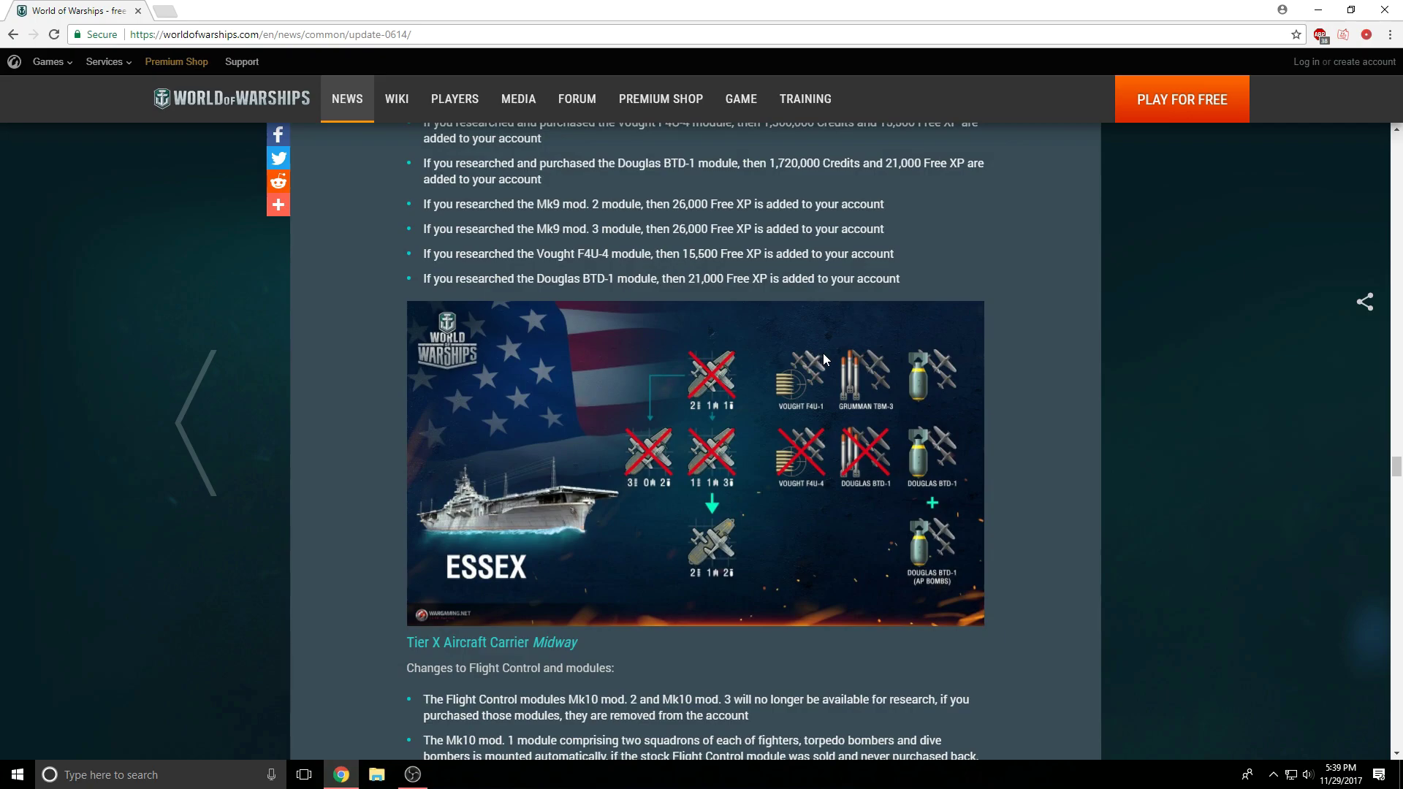
pyautogui.scroll(-2, 836, 428)
pyautogui.scroll(-2, 836, 429)
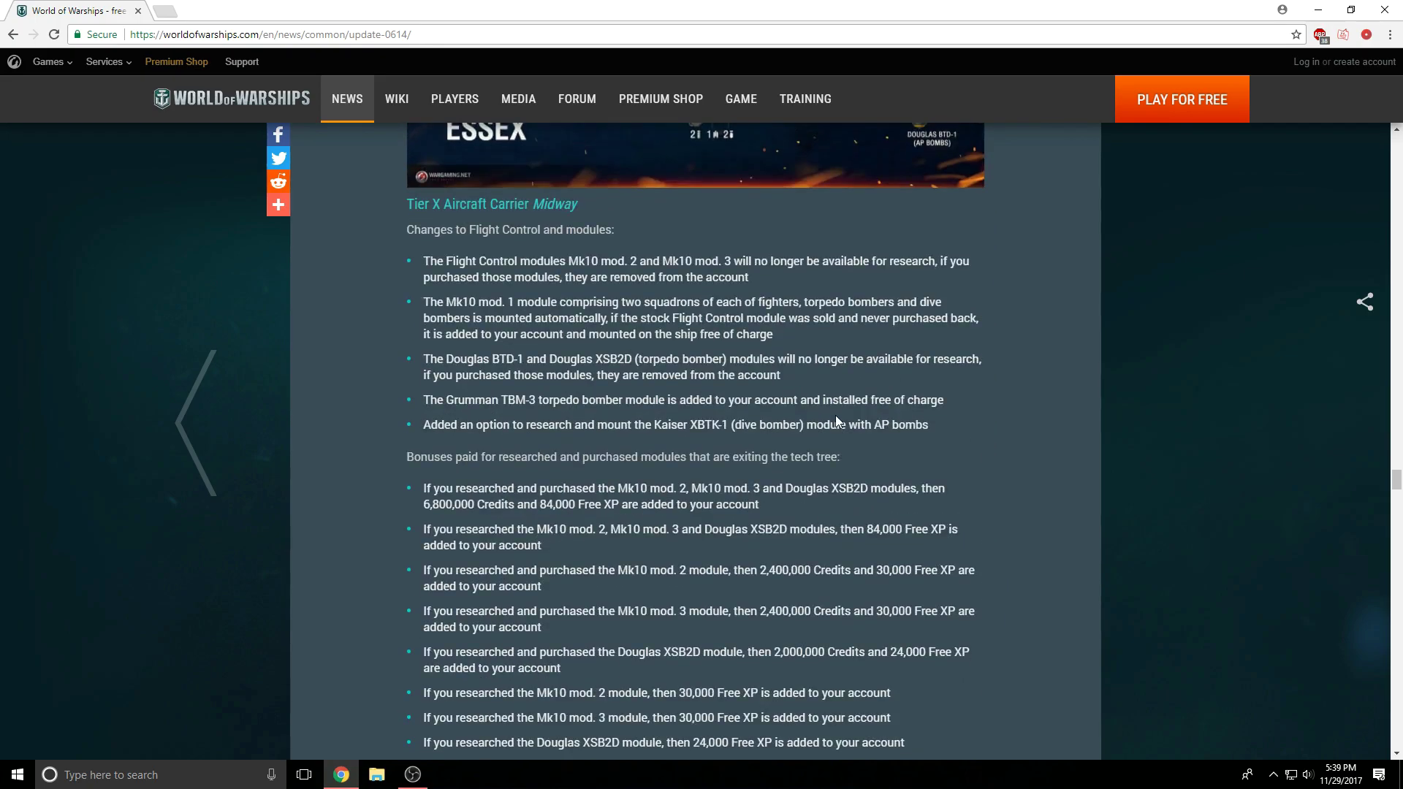
pyautogui.scroll(-2, 836, 414)
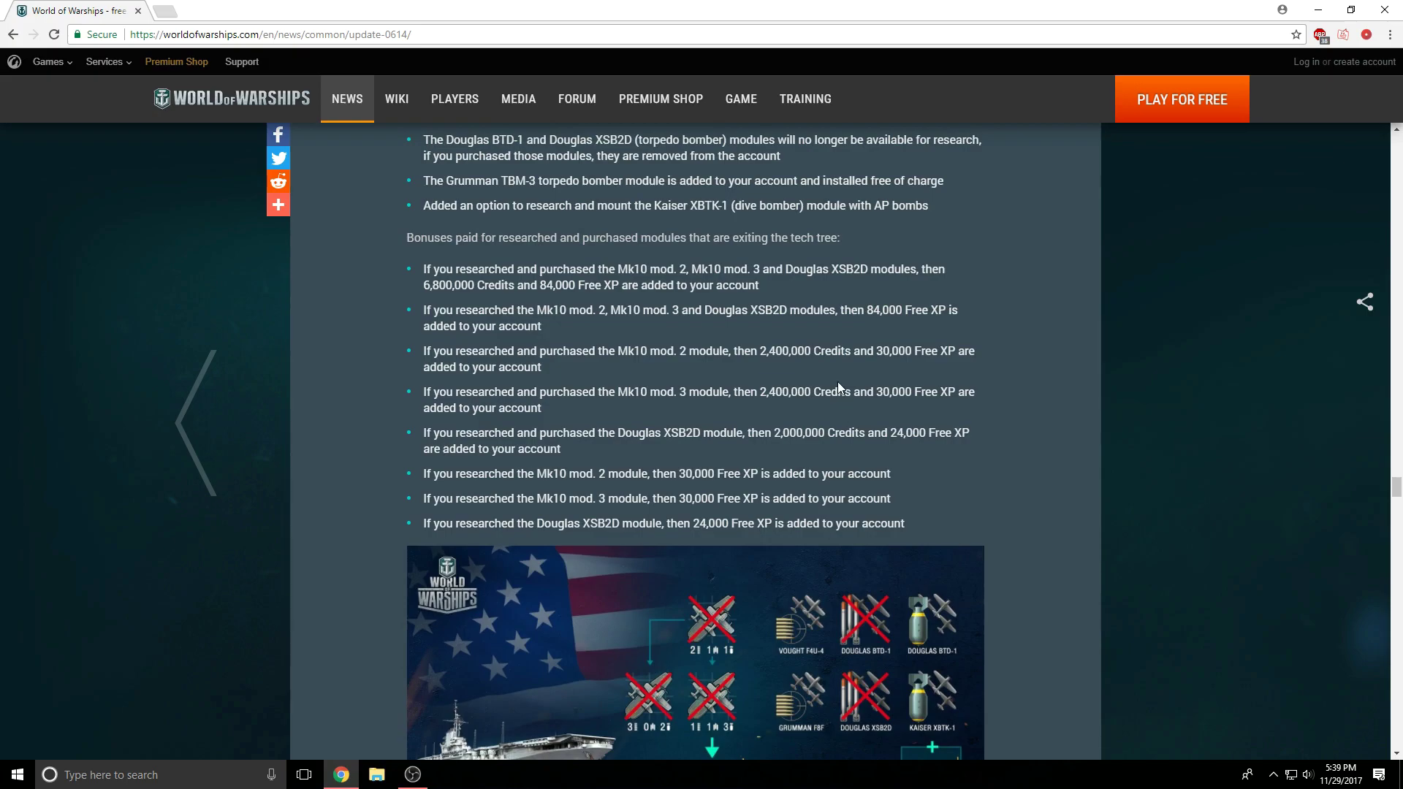
pyautogui.scroll(-2, 807, 424)
pyautogui.scroll(-2, 813, 419)
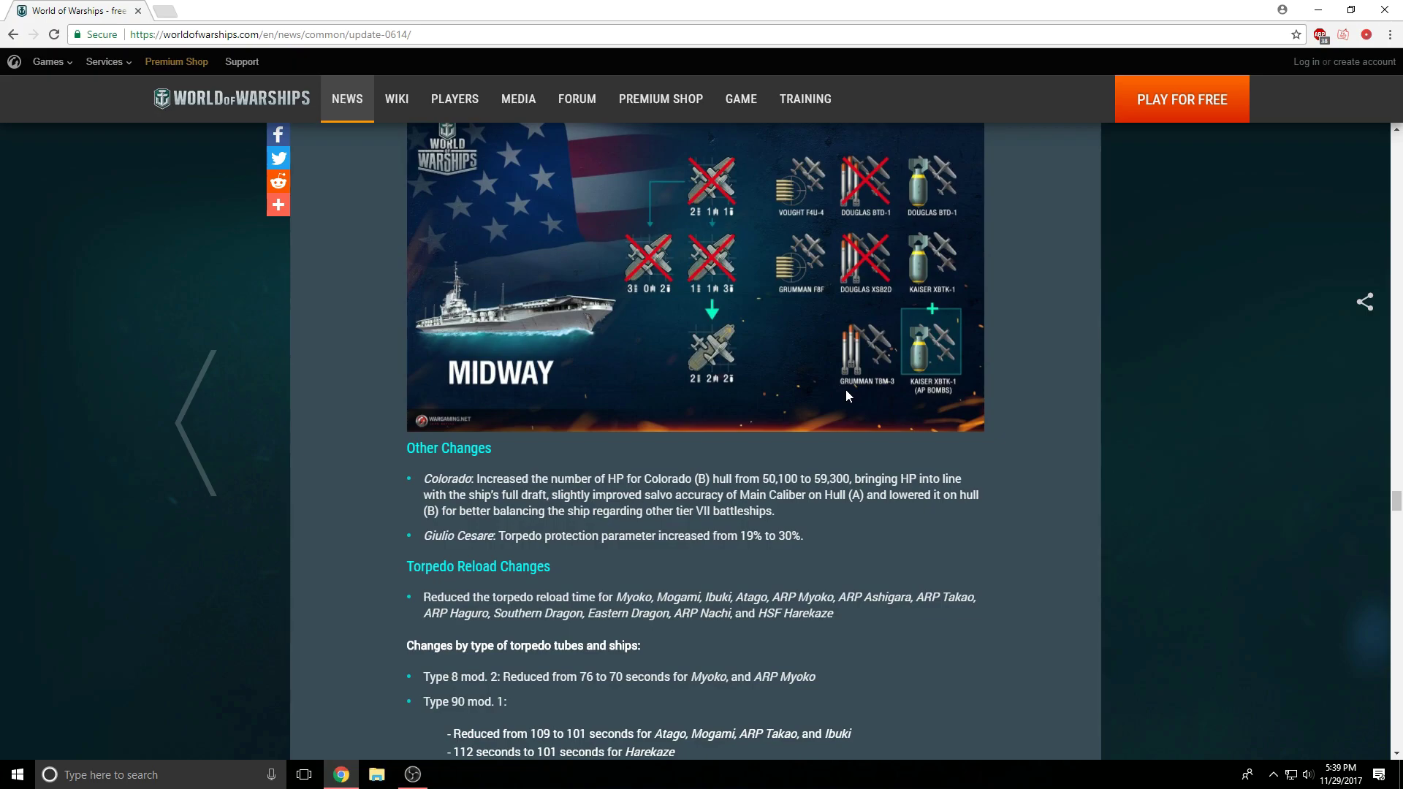
pyautogui.scroll(2, 847, 393)
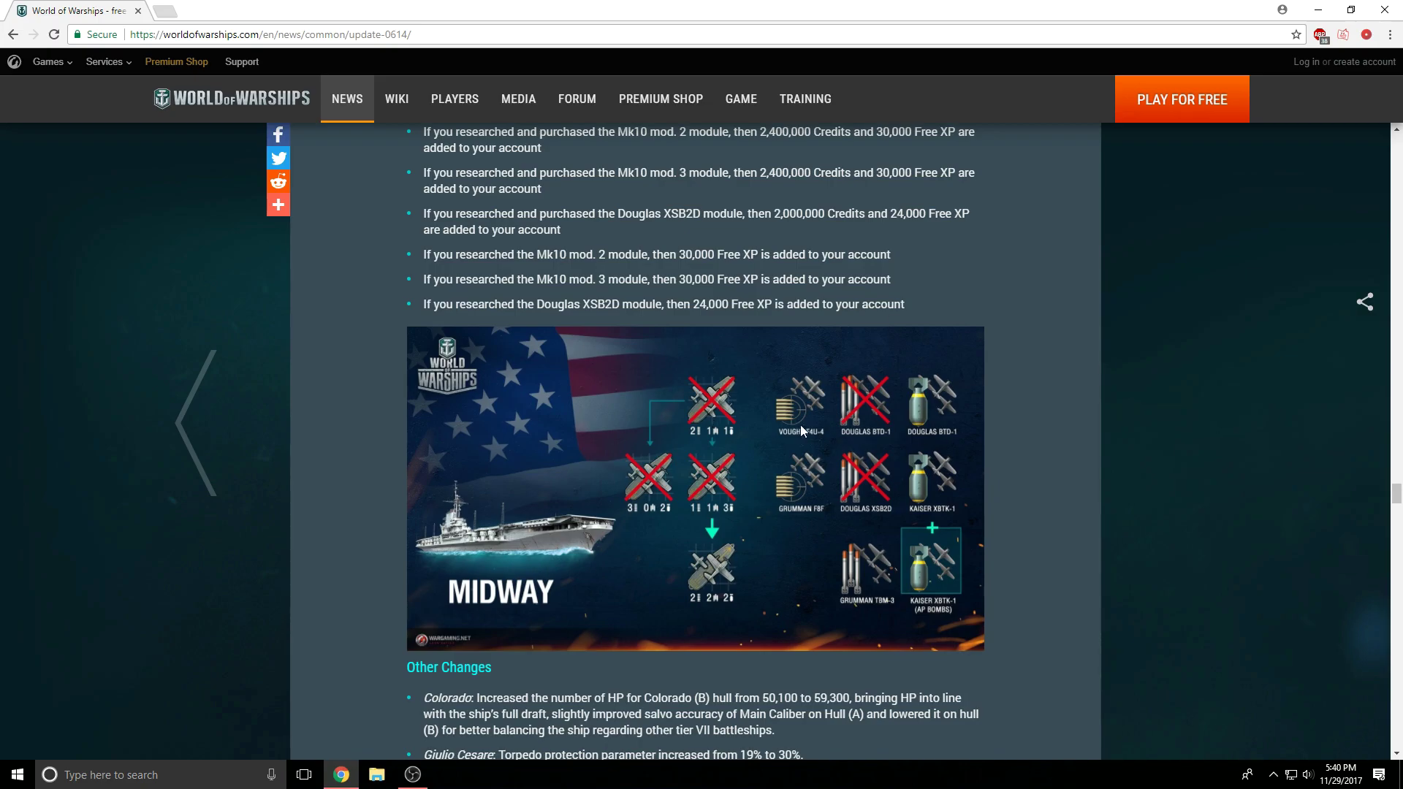
pyautogui.scroll(-1, 793, 429)
pyautogui.scroll(-2, 792, 384)
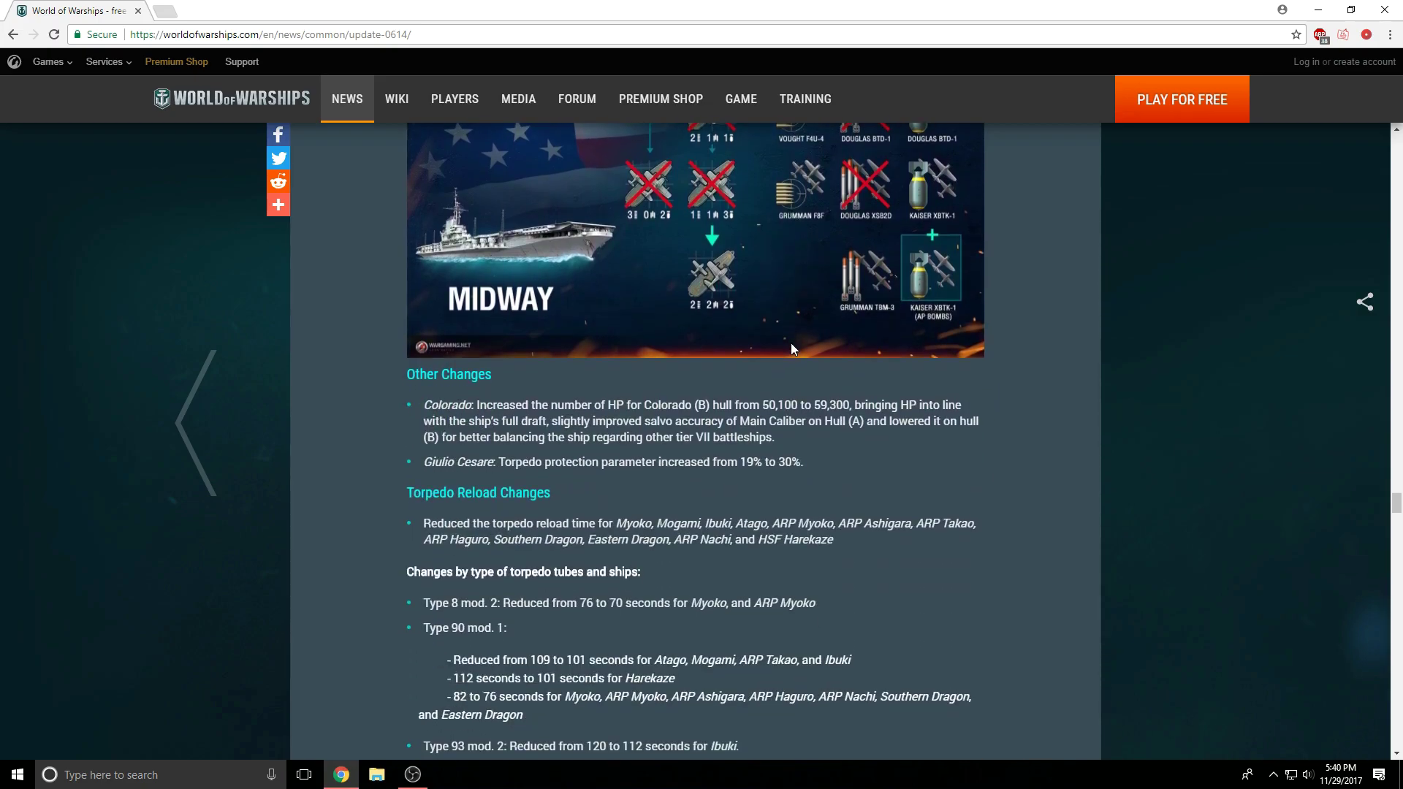
pyautogui.scroll(-1, 790, 343)
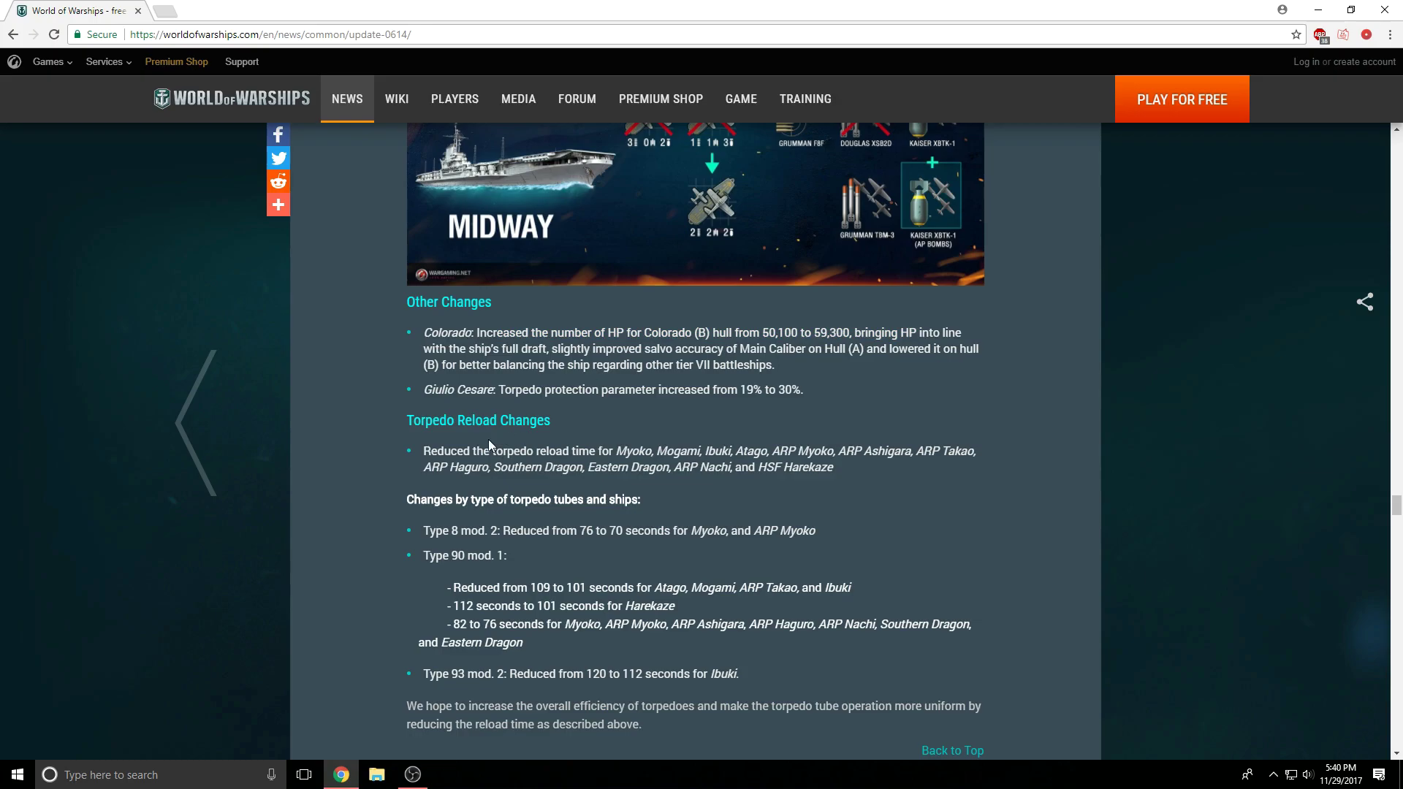
# Step: Highlight the torpedo reload time bullet and slot arrangement sentence, then clear each selection
pyautogui.moveTo(489, 446); pyautogui.dragTo(902, 476)
pyautogui.click(902, 476)
pyautogui.scroll(-3, 756, 504)
pyautogui.scroll(-1, 757, 503)
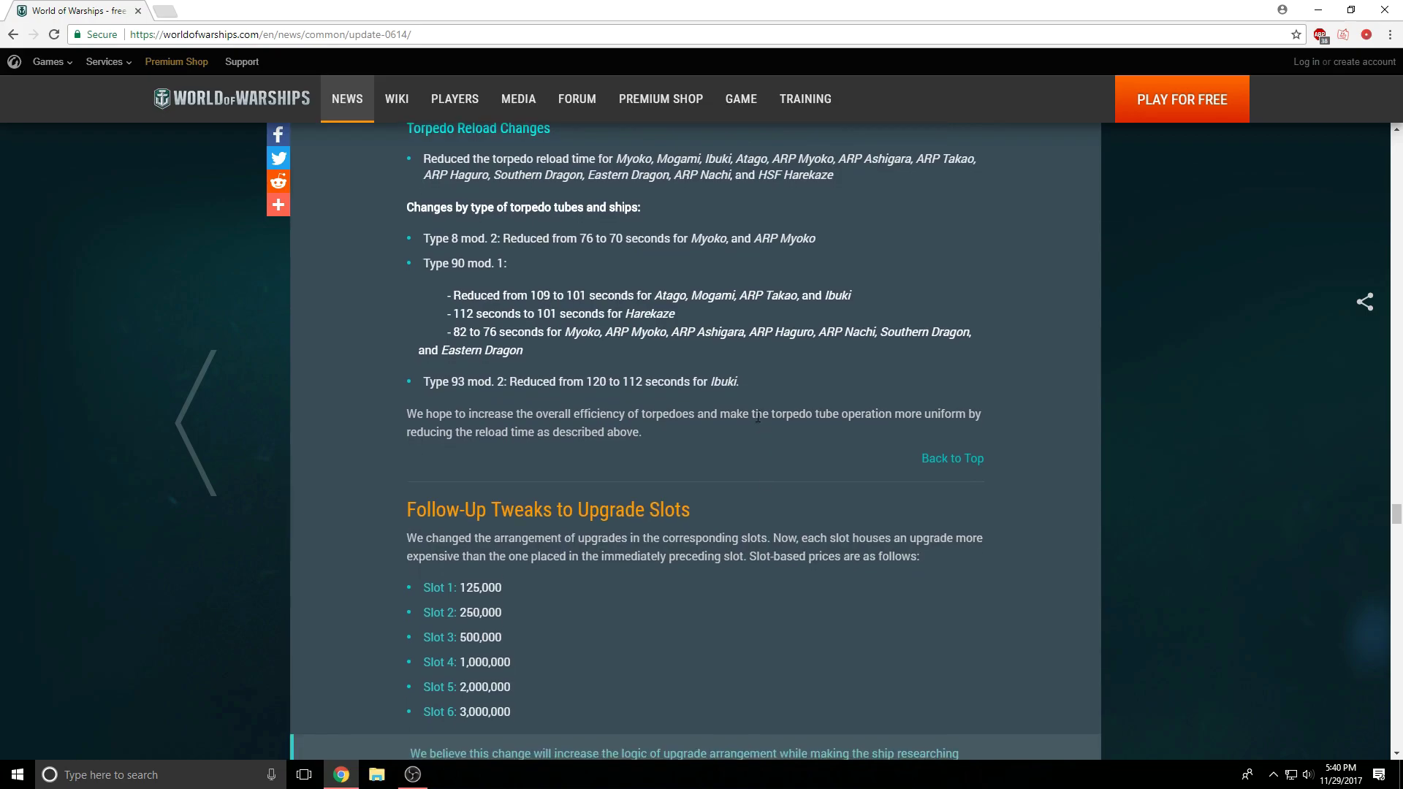
pyautogui.scroll(3, 758, 417)
pyautogui.scroll(4, 759, 418)
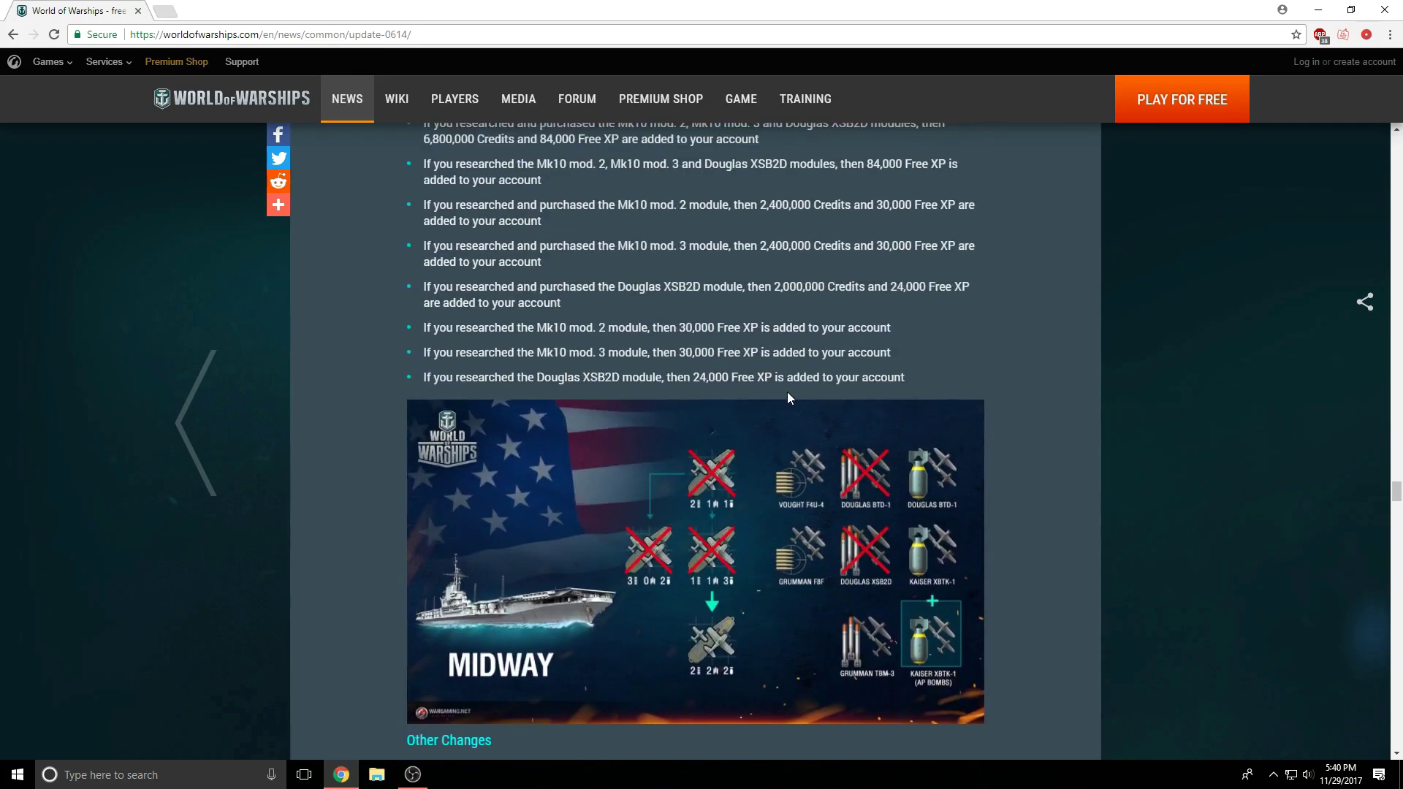
pyautogui.scroll(1, 788, 393)
pyautogui.scroll(-2, 620, 363)
pyautogui.scroll(-1, 707, 404)
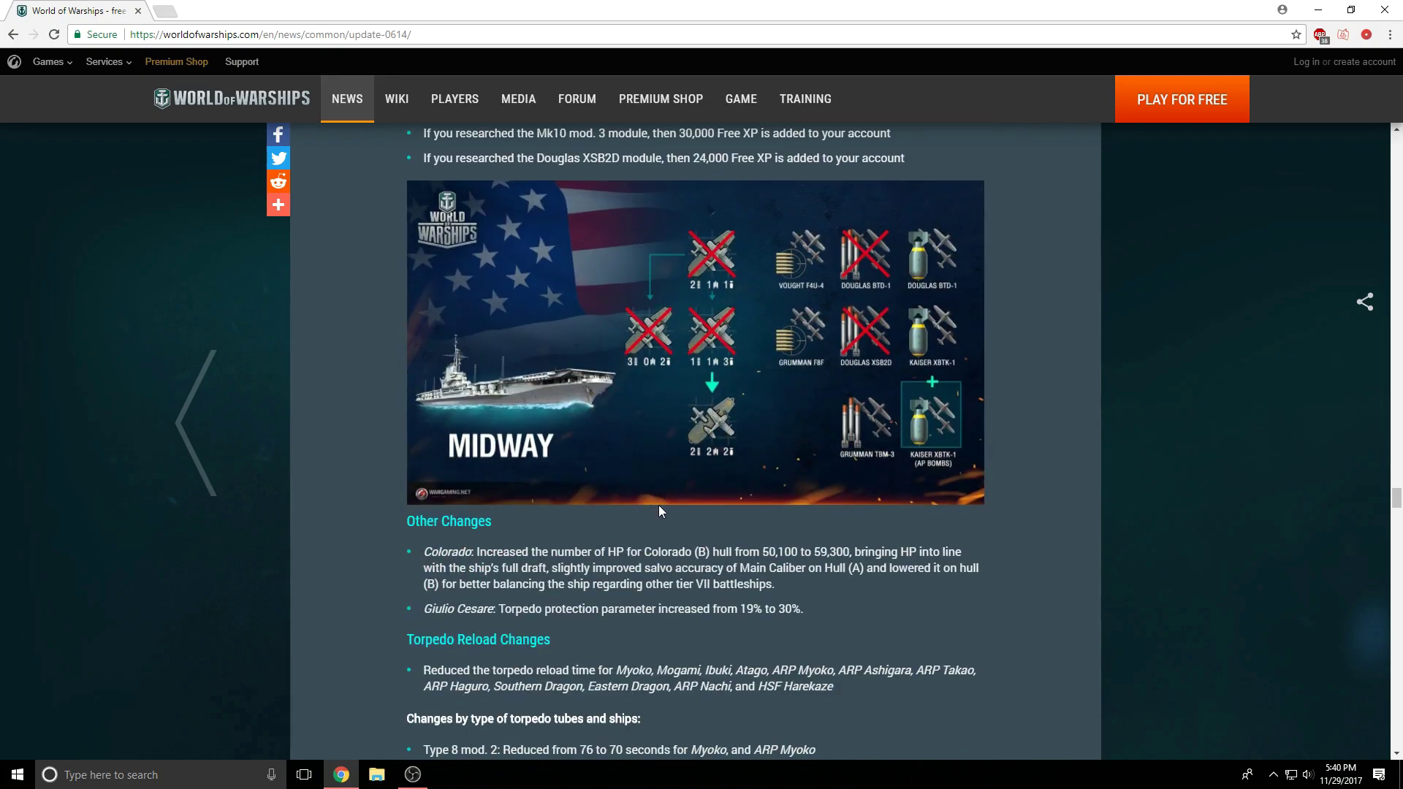
pyautogui.scroll(-1, 580, 532)
pyautogui.scroll(-2, 580, 531)
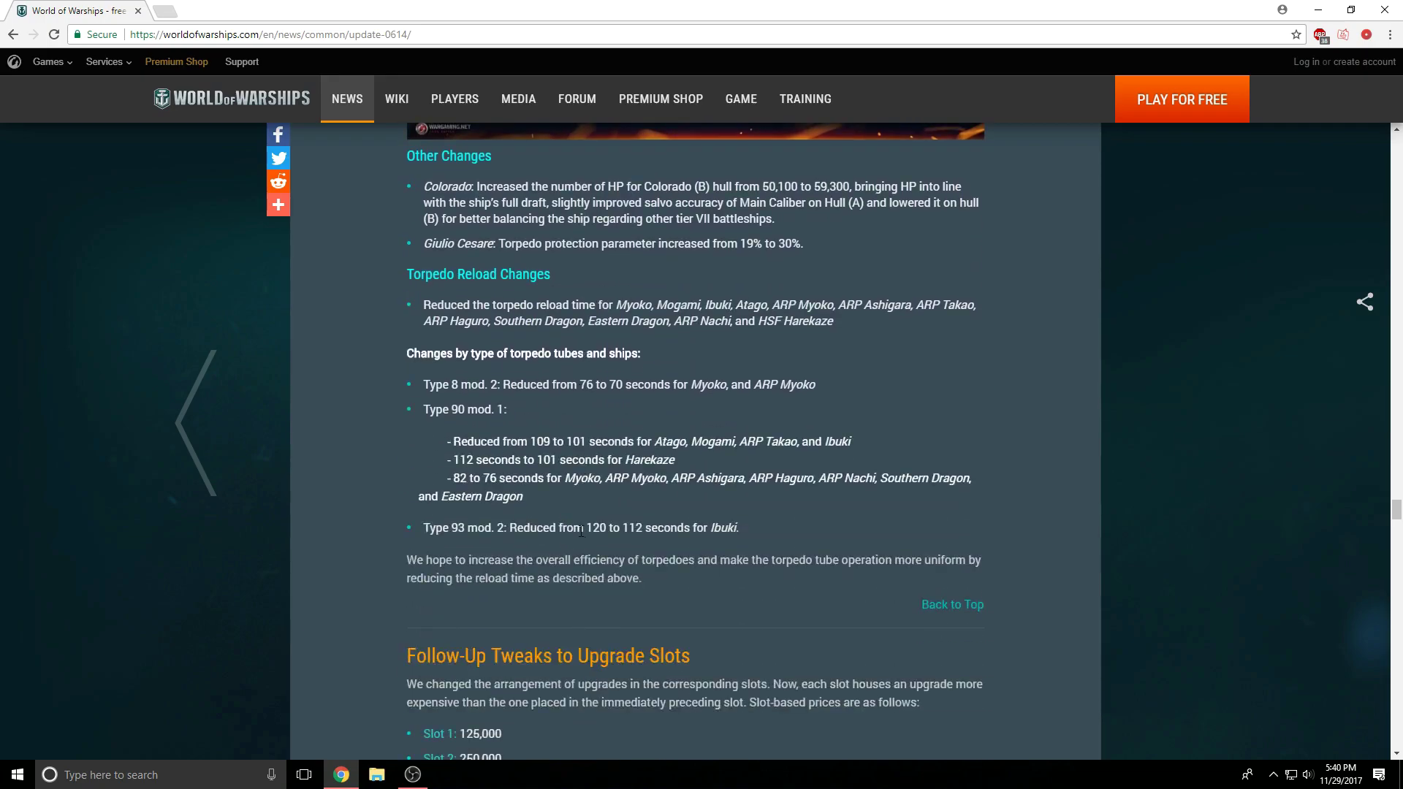
pyautogui.scroll(-2, 581, 532)
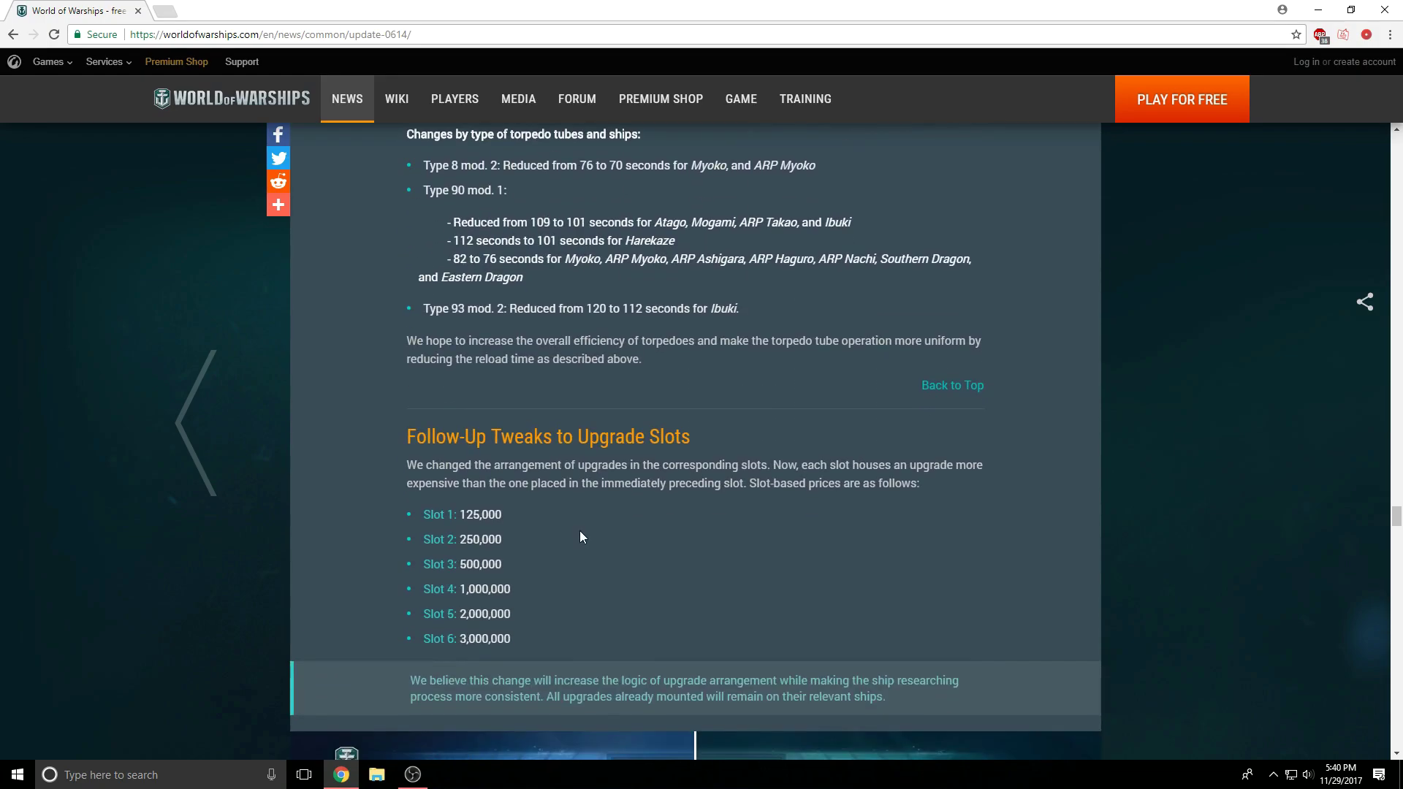
pyautogui.scroll(-1, 580, 537)
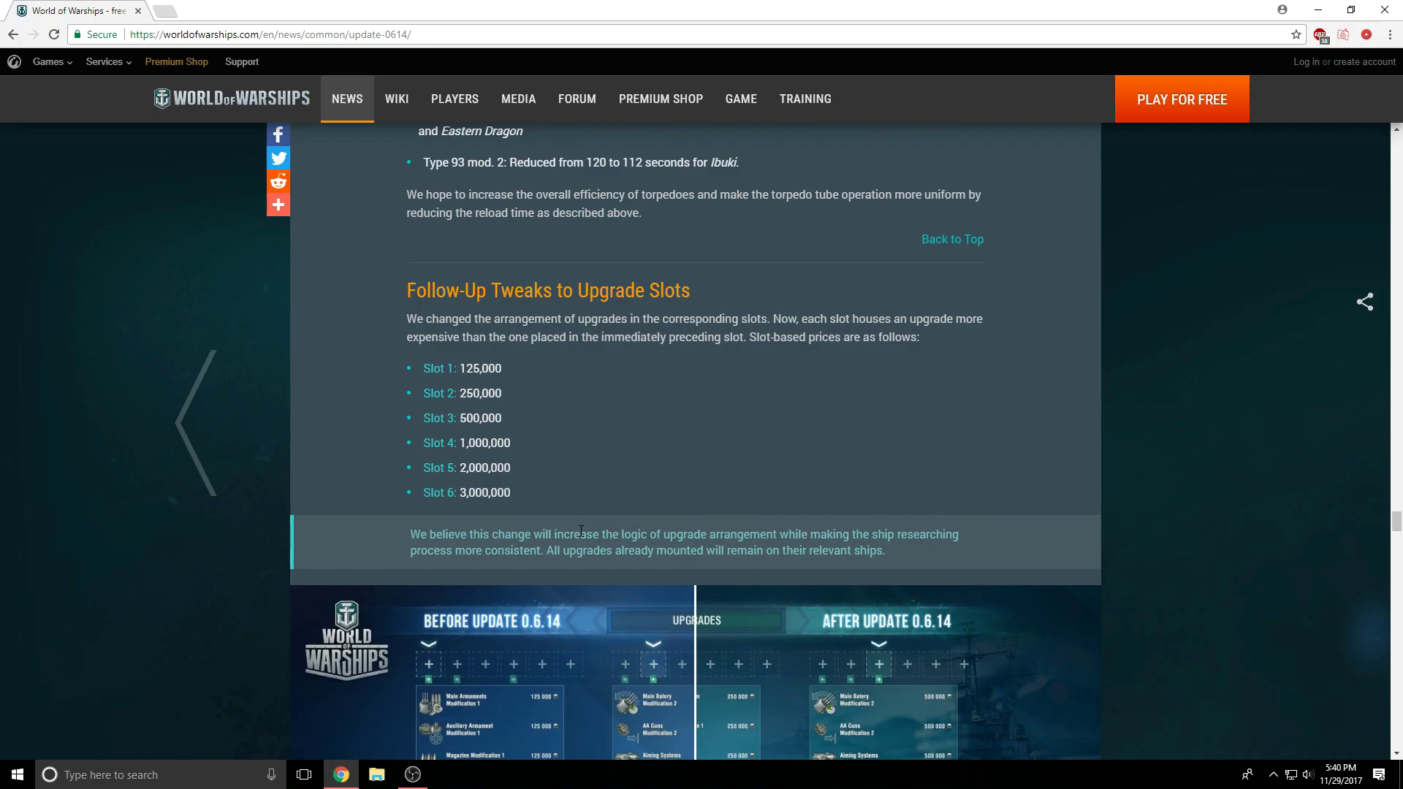
pyautogui.scroll(-1, 667, 274)
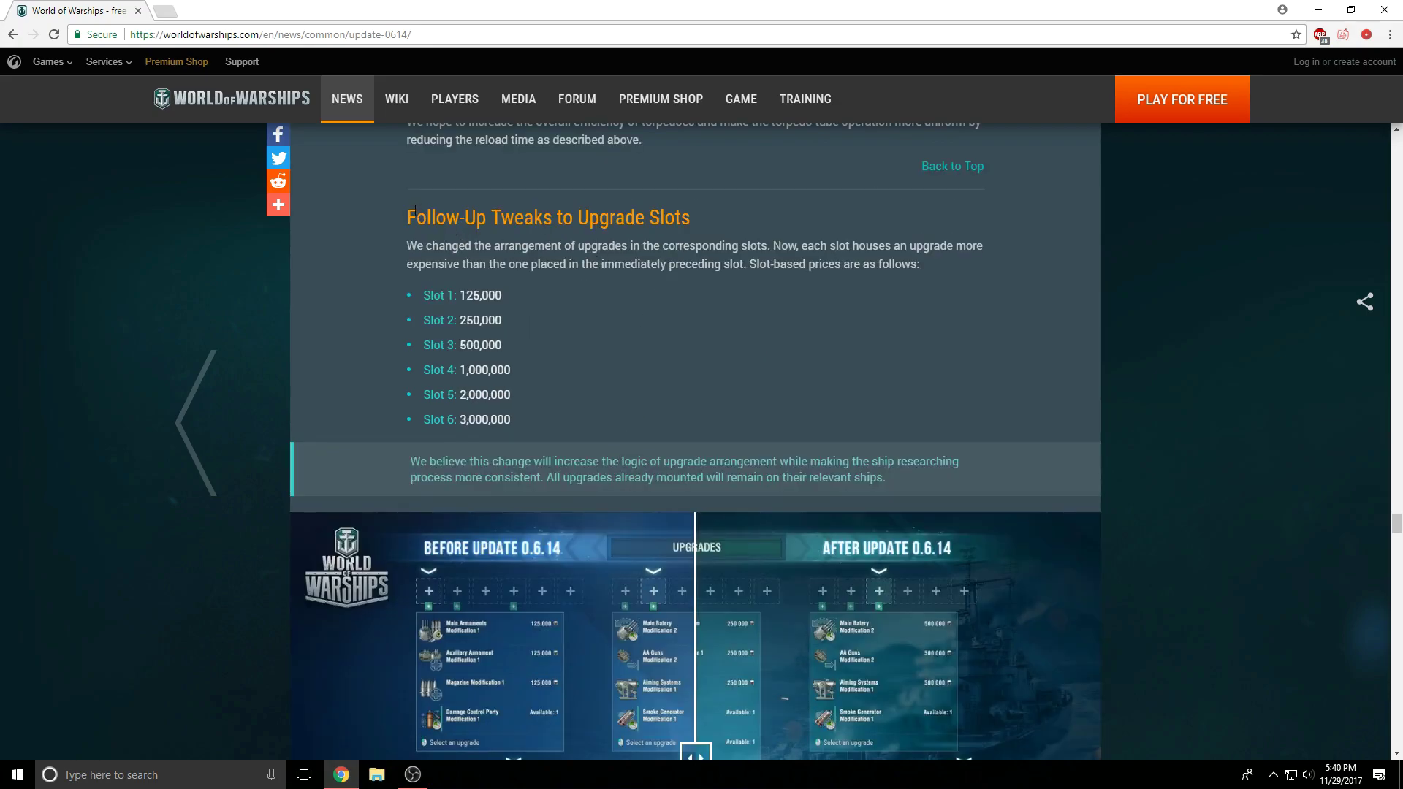
pyautogui.moveTo(415, 209); pyautogui.dragTo(516, 218)
pyautogui.moveTo(814, 245); pyautogui.dragTo(839, 253)
pyautogui.click(861, 350)
pyautogui.scroll(-1, 860, 349)
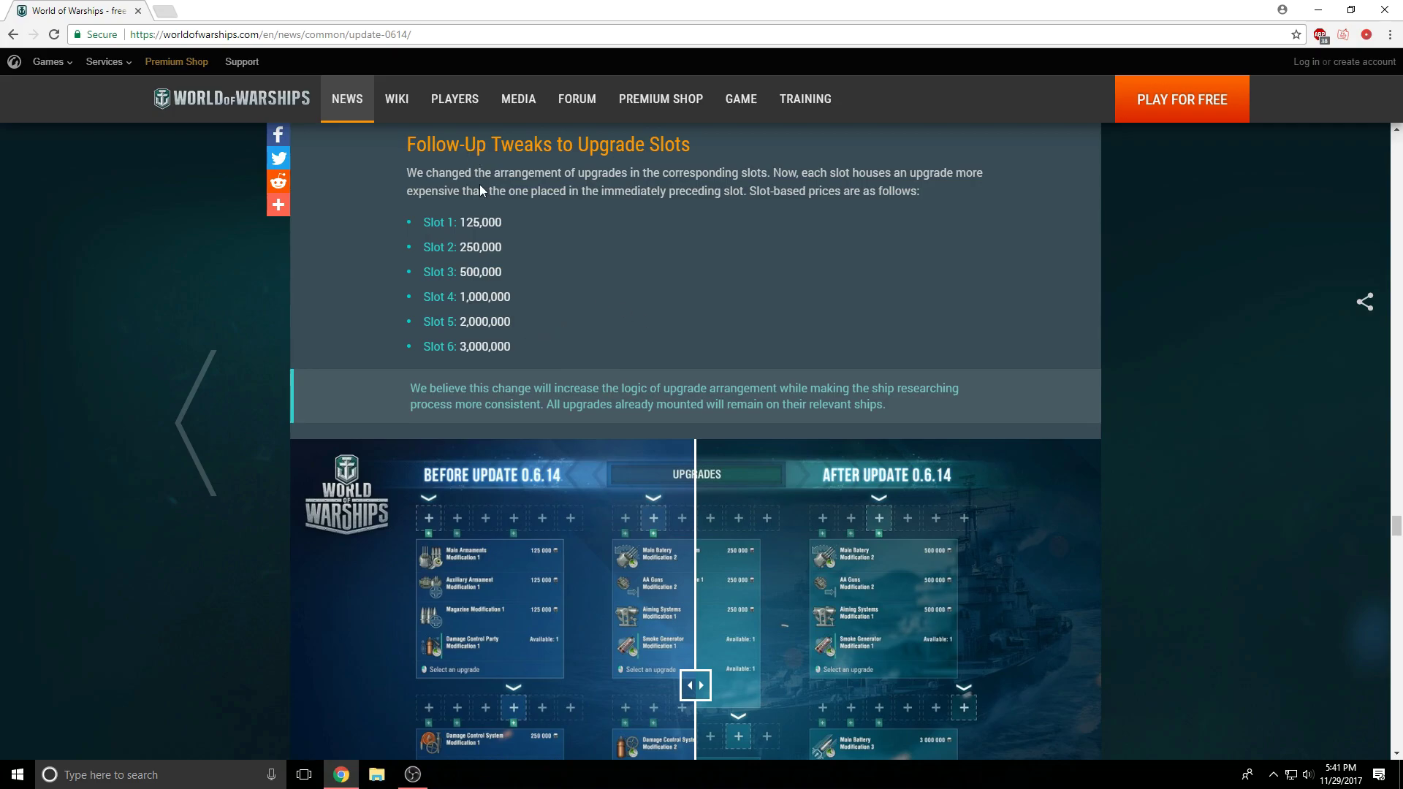
# Step: Highlight the Slot 2 and Slot 3 prices, then clear the selection
pyautogui.moveTo(426, 222); pyautogui.dragTo(573, 230)
pyautogui.moveTo(403, 251); pyautogui.dragTo(583, 268)
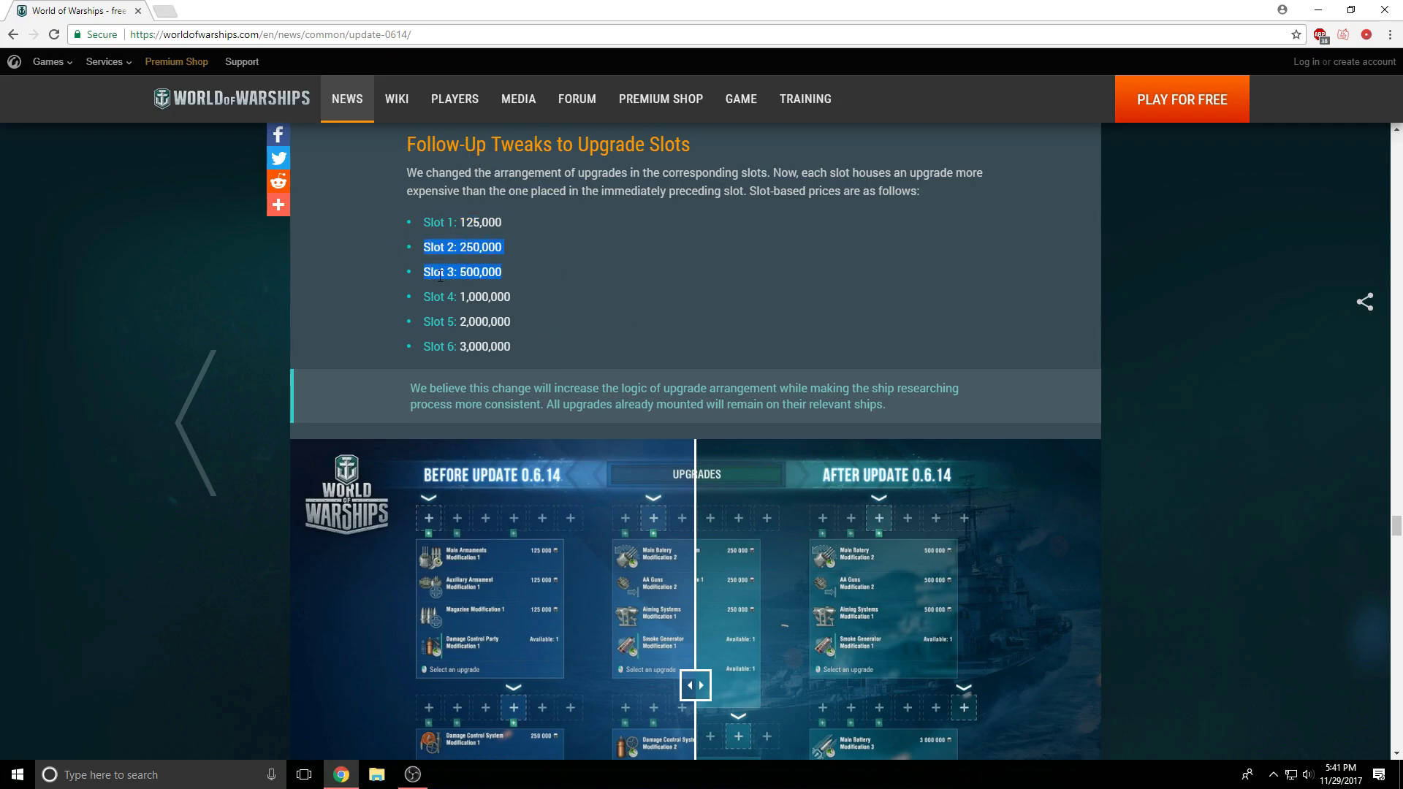
pyautogui.click(582, 285)
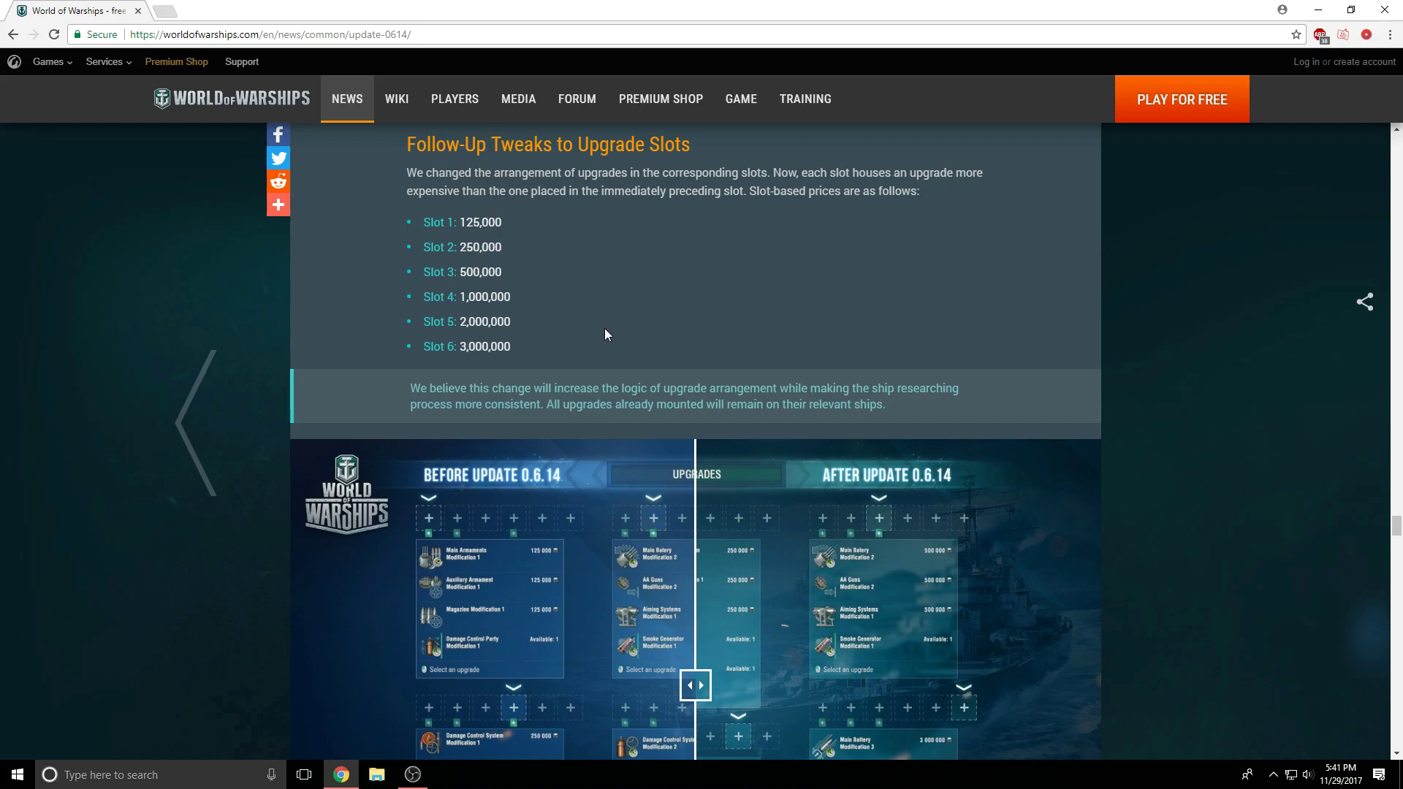
pyautogui.scroll(-1, 602, 318)
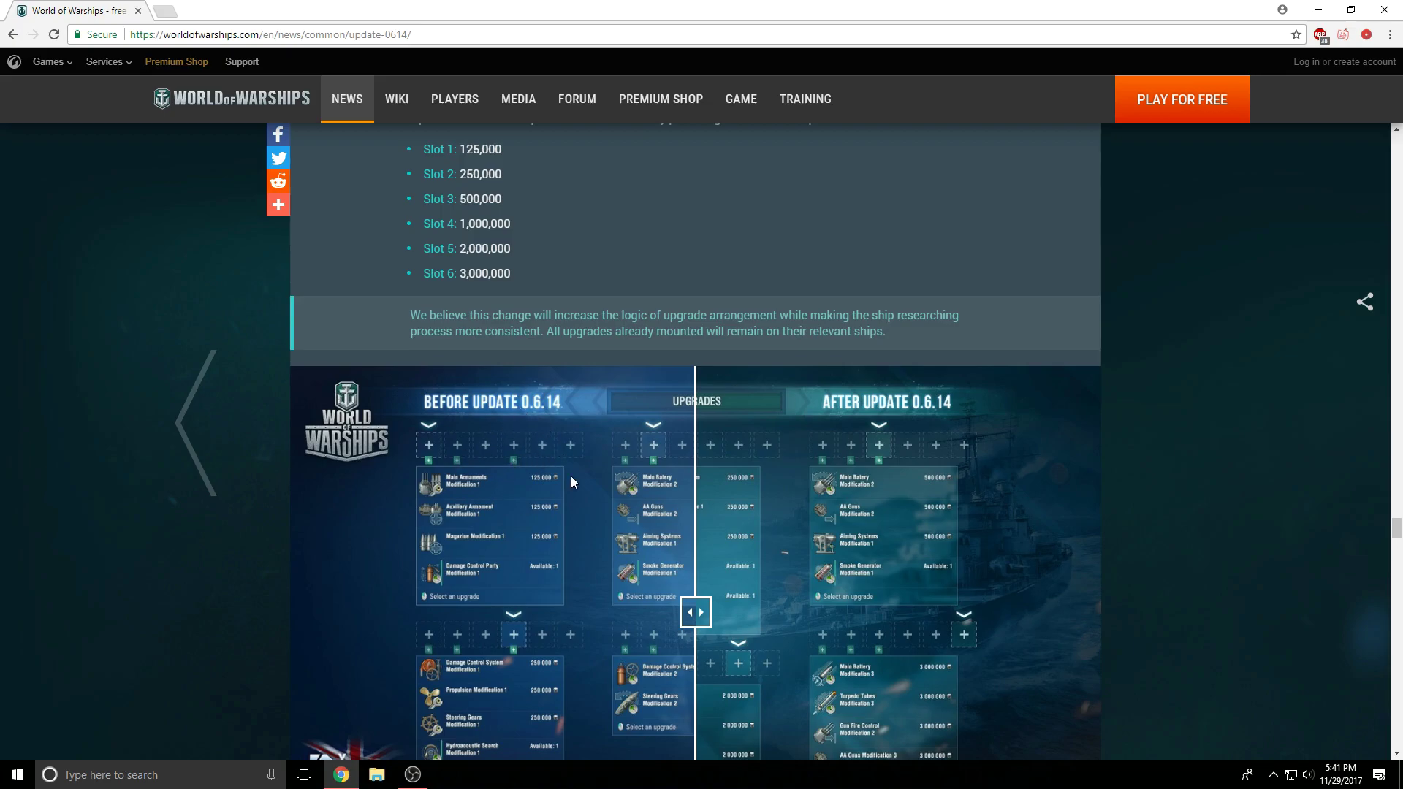
pyautogui.scroll(-1, 826, 417)
pyautogui.scroll(-4, 818, 393)
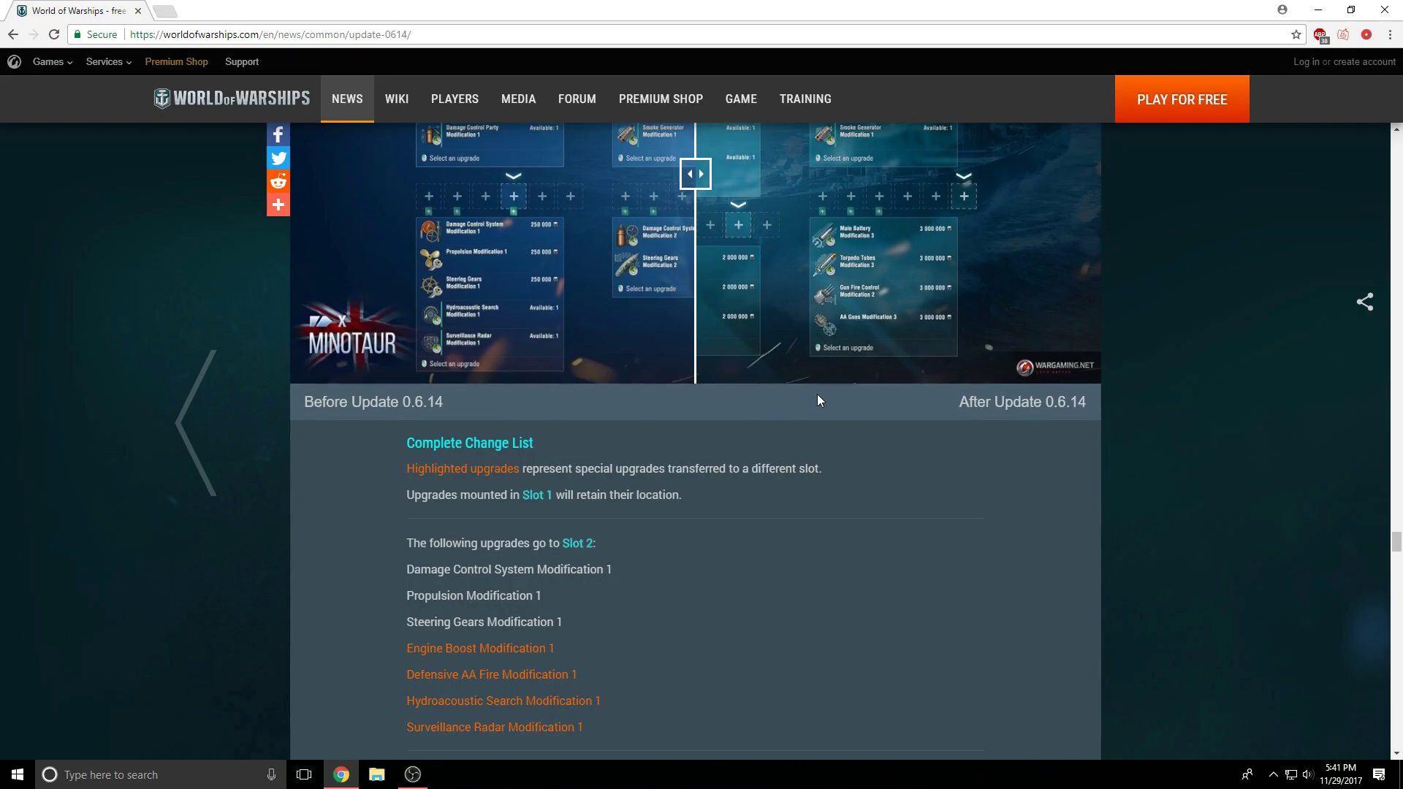
pyautogui.scroll(-2, 817, 394)
pyautogui.scroll(-1, 816, 400)
pyautogui.scroll(-4, 815, 395)
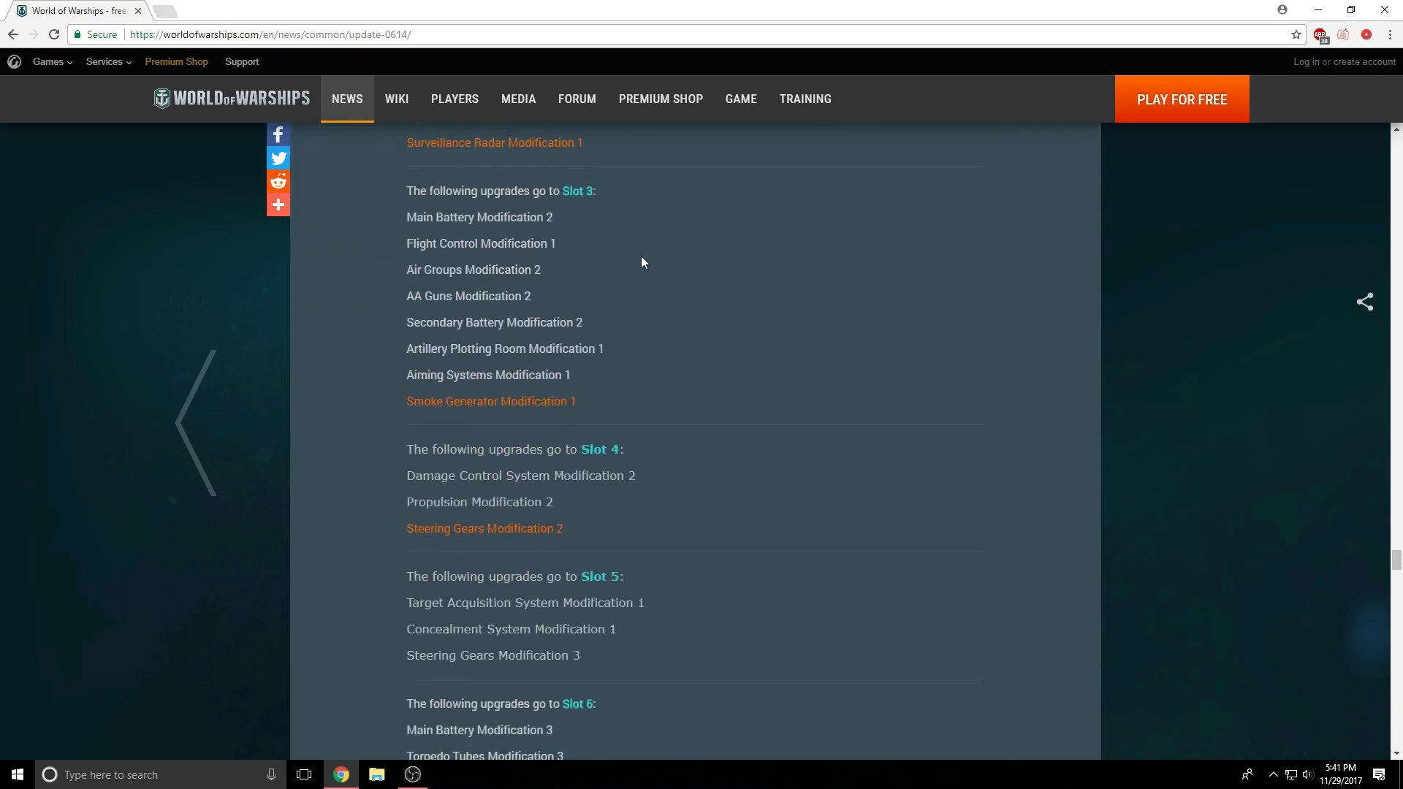
pyautogui.scroll(-3, 636, 254)
pyautogui.moveTo(373, 288); pyautogui.dragTo(758, 486)
pyautogui.scroll(-4, 758, 486)
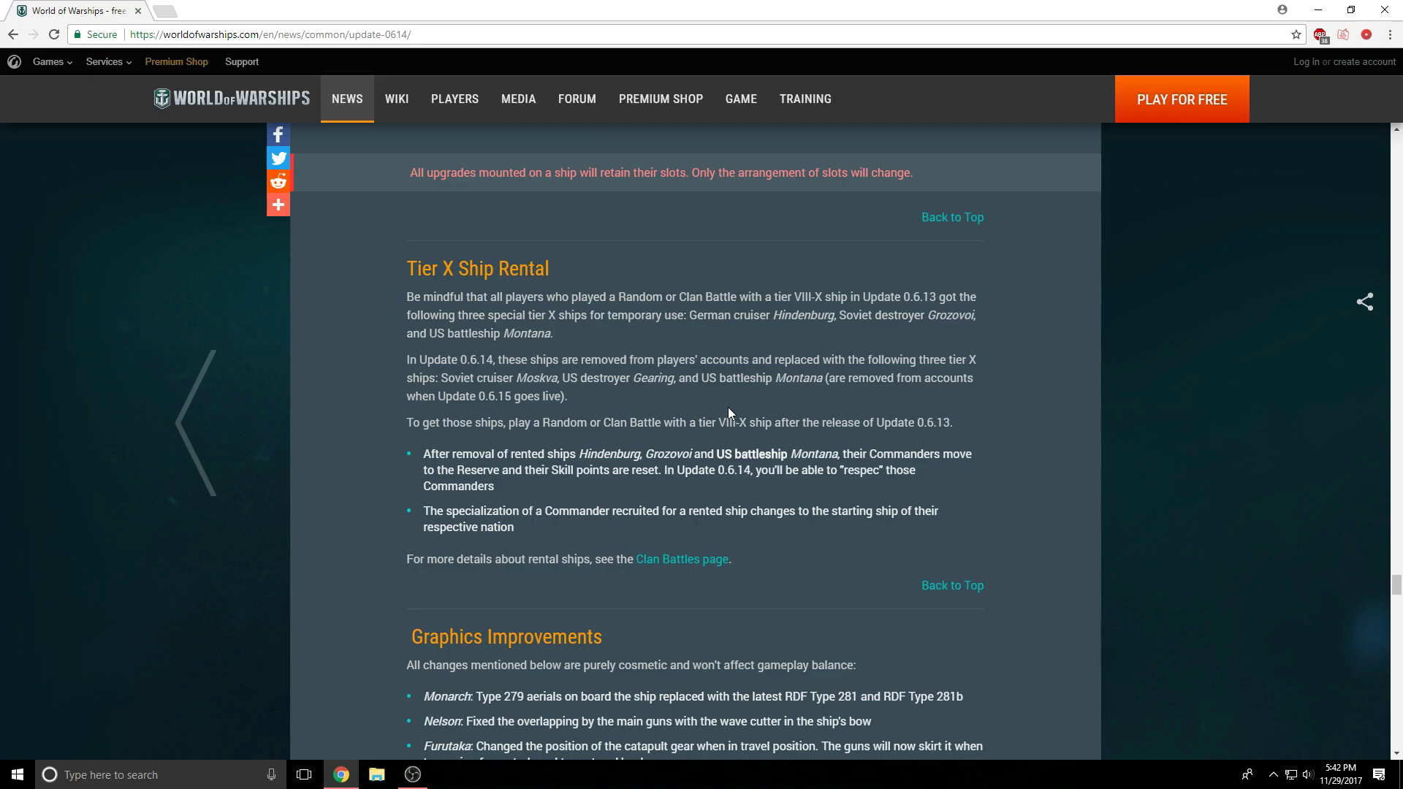
pyautogui.scroll(-1, 725, 406)
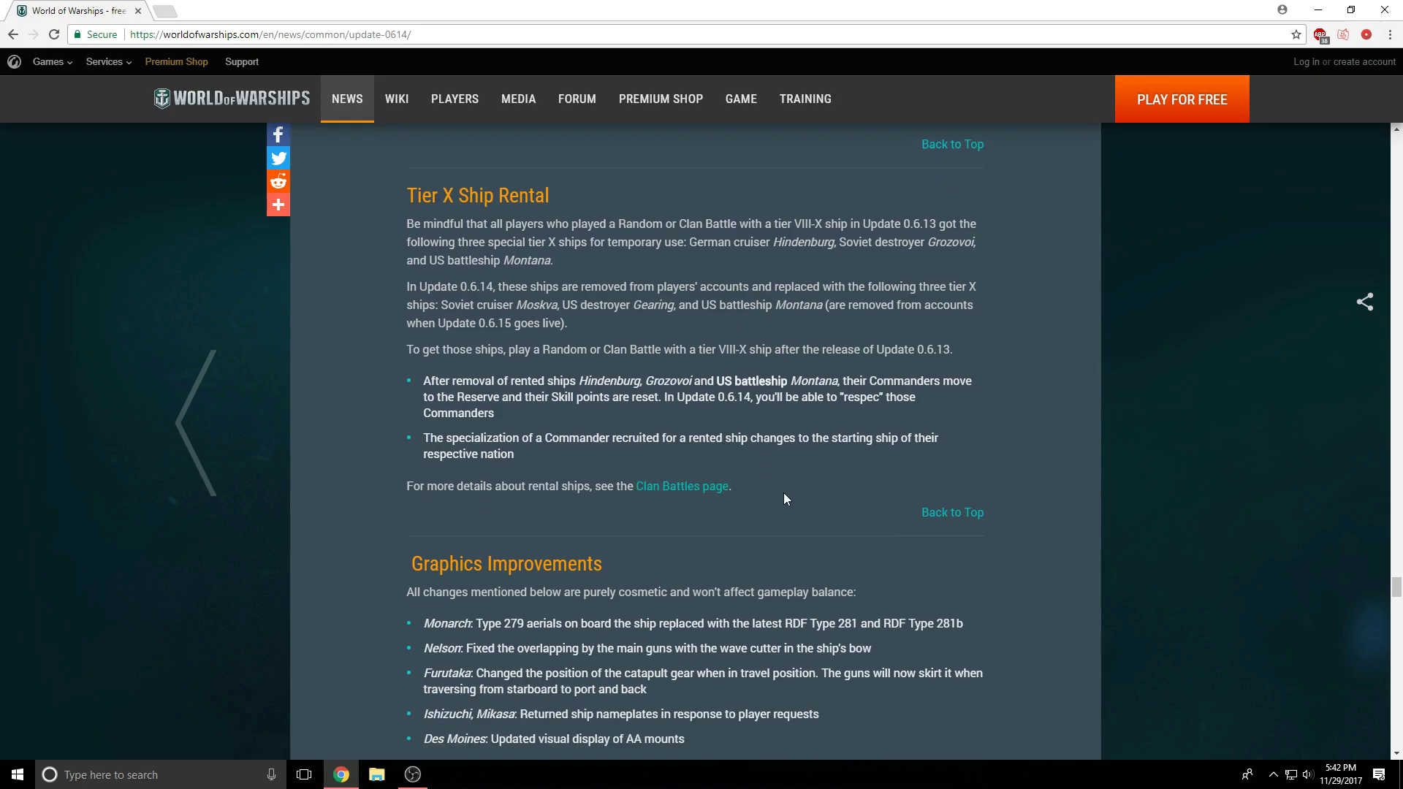
pyautogui.scroll(-1, 801, 449)
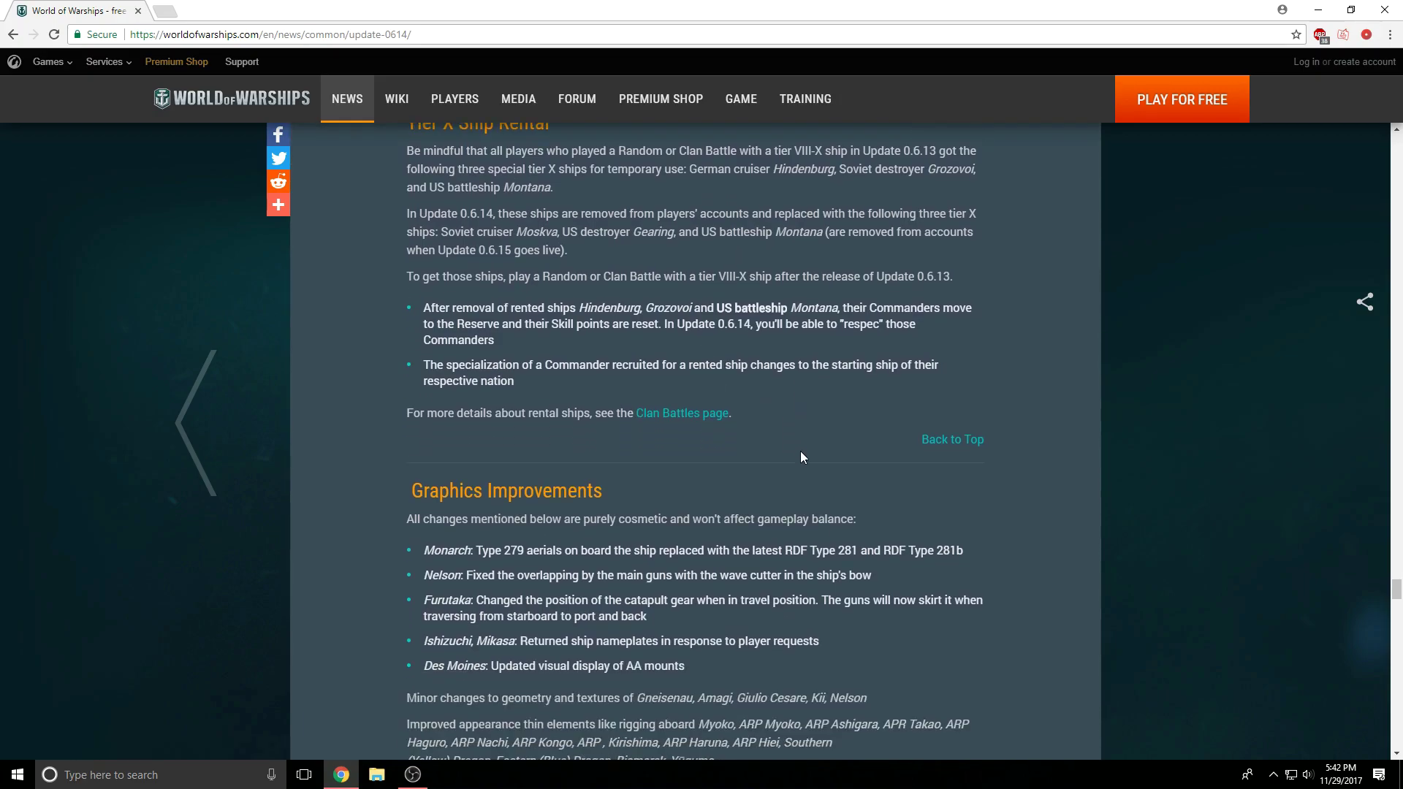
pyautogui.scroll(-1, 800, 448)
pyautogui.scroll(-2, 462, 307)
# Step: Highlight the Graphics Improvements text while reading, then clear the selection
pyautogui.moveTo(414, 286); pyautogui.dragTo(885, 503)
pyautogui.click(885, 502)
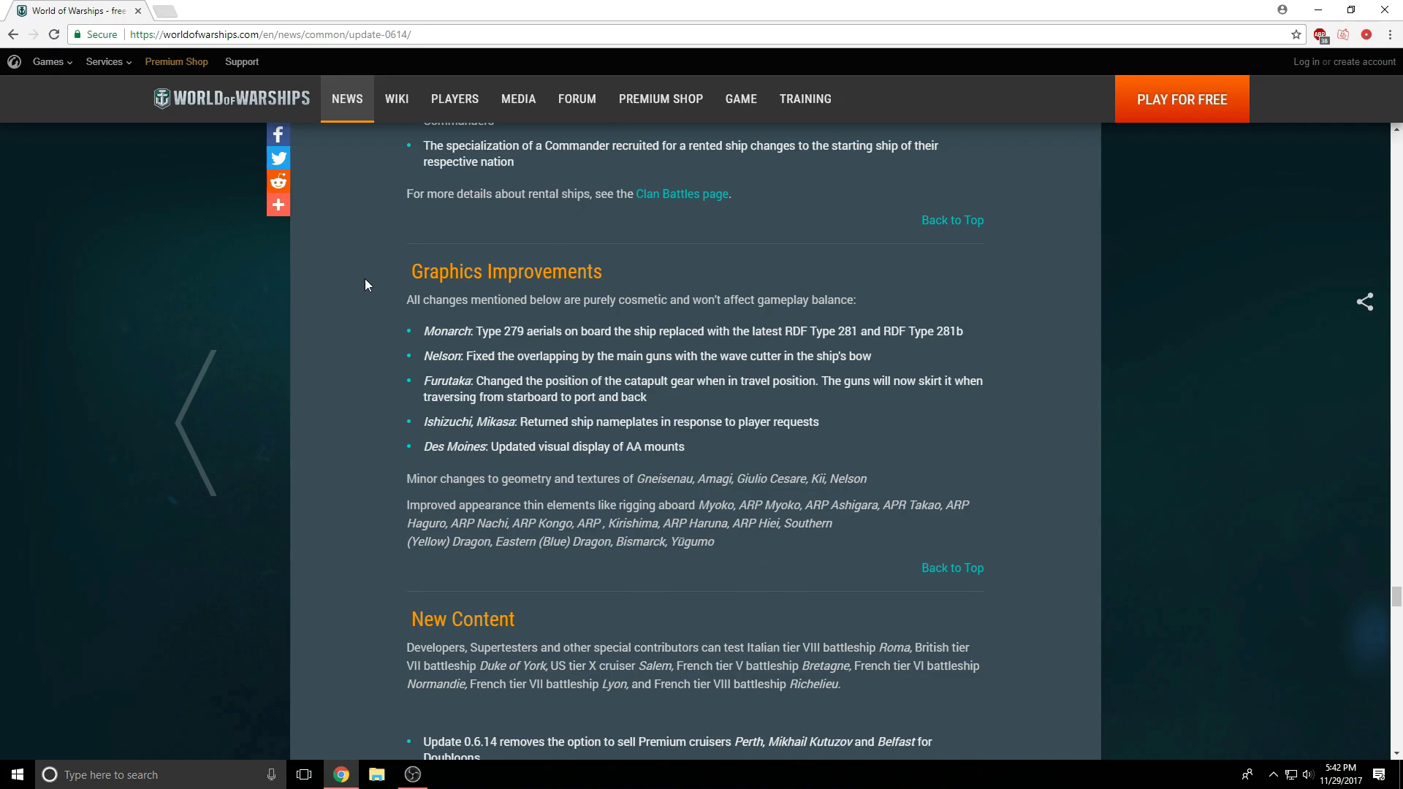
pyautogui.moveTo(377, 292); pyautogui.dragTo(743, 539)
pyautogui.click(829, 540)
pyautogui.scroll(-3, 830, 522)
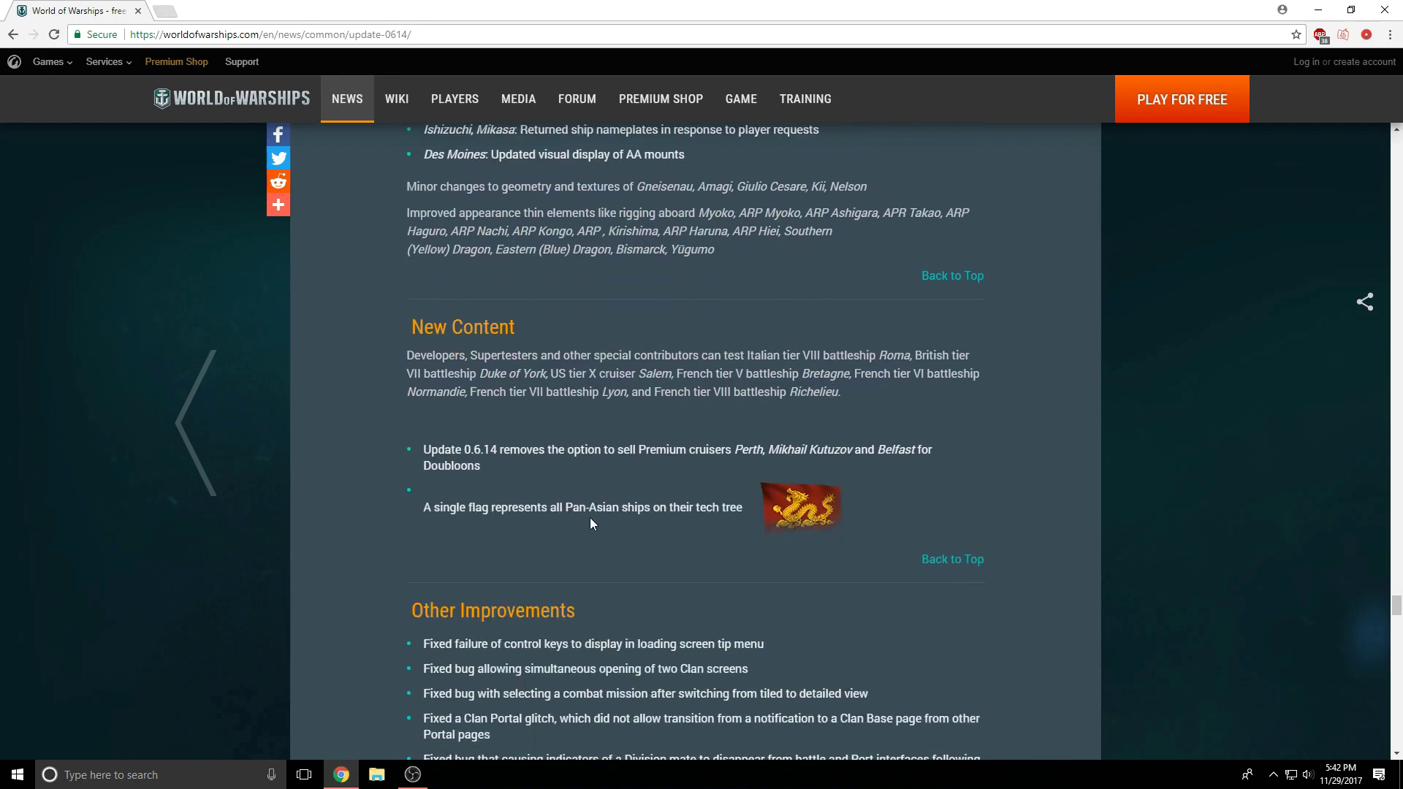
# Step: Highlight the New Content paragraph and the Perth, Mikhail Kutuzov and Belfast names, then deselect
pyautogui.moveTo(401, 355); pyautogui.dragTo(942, 436)
pyautogui.click(929, 399)
pyautogui.moveTo(737, 450); pyautogui.dragTo(908, 450)
pyautogui.click(908, 448)
pyautogui.scroll(-2, 722, 450)
pyautogui.scroll(-1, 723, 449)
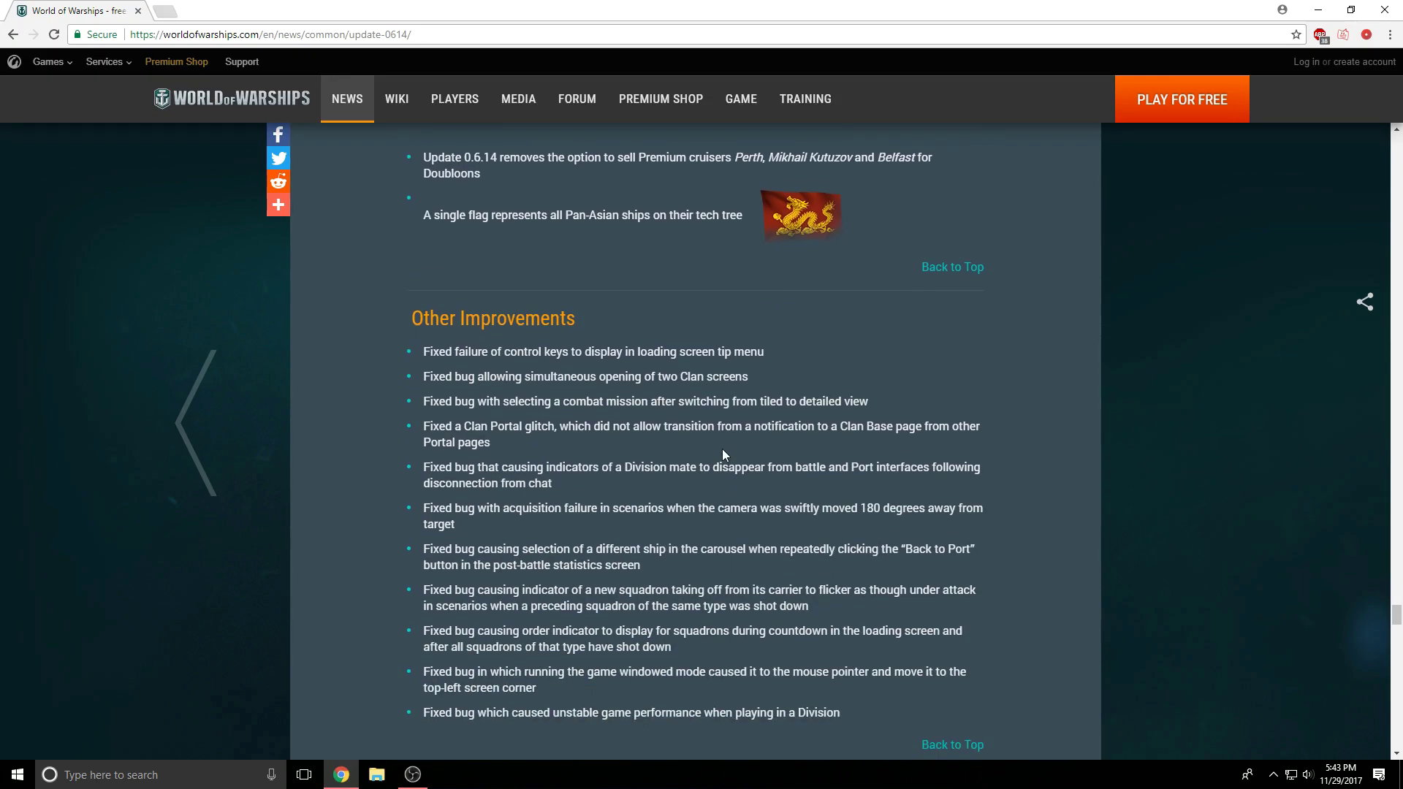
pyautogui.scroll(-3, 500, 348)
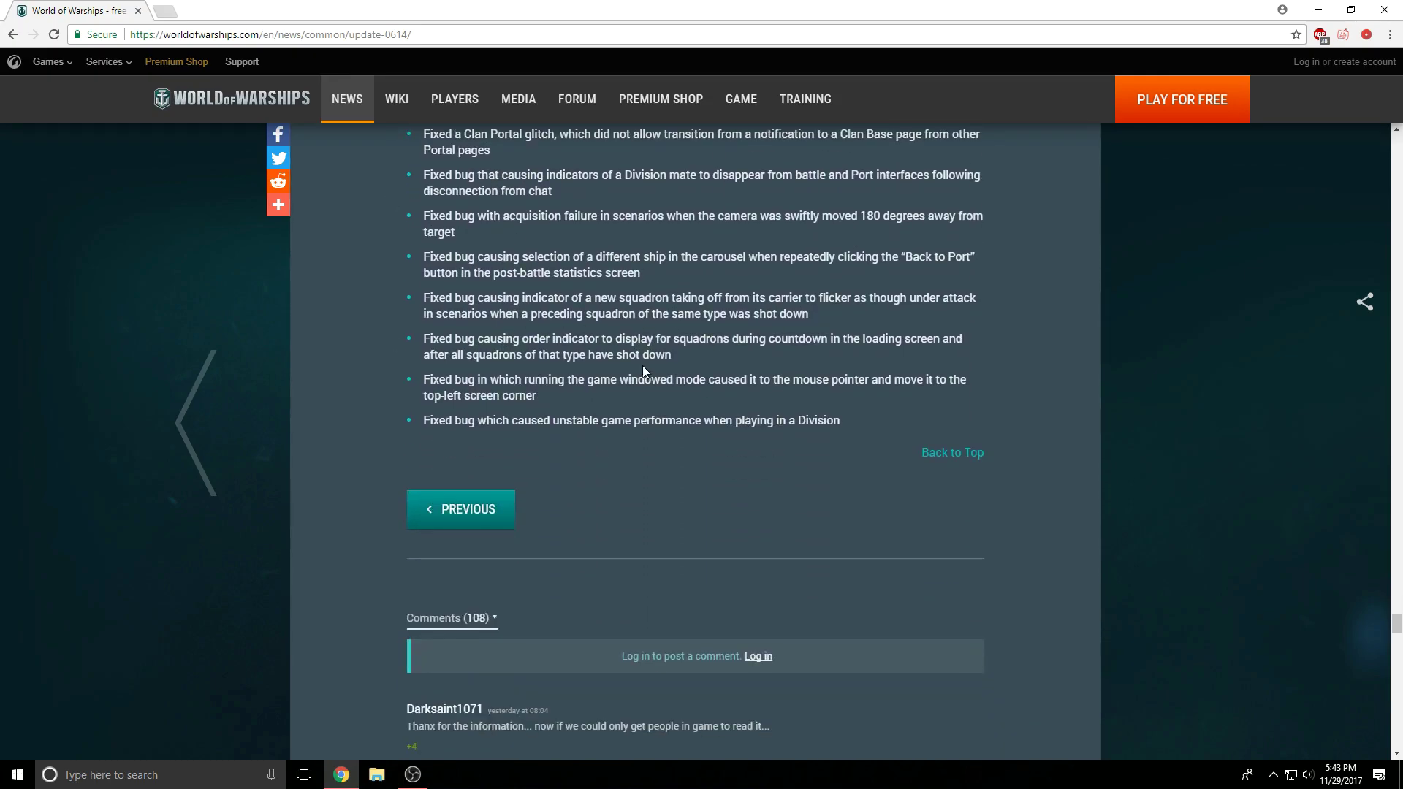
pyautogui.scroll(3, 785, 414)
pyautogui.scroll(3, 689, 453)
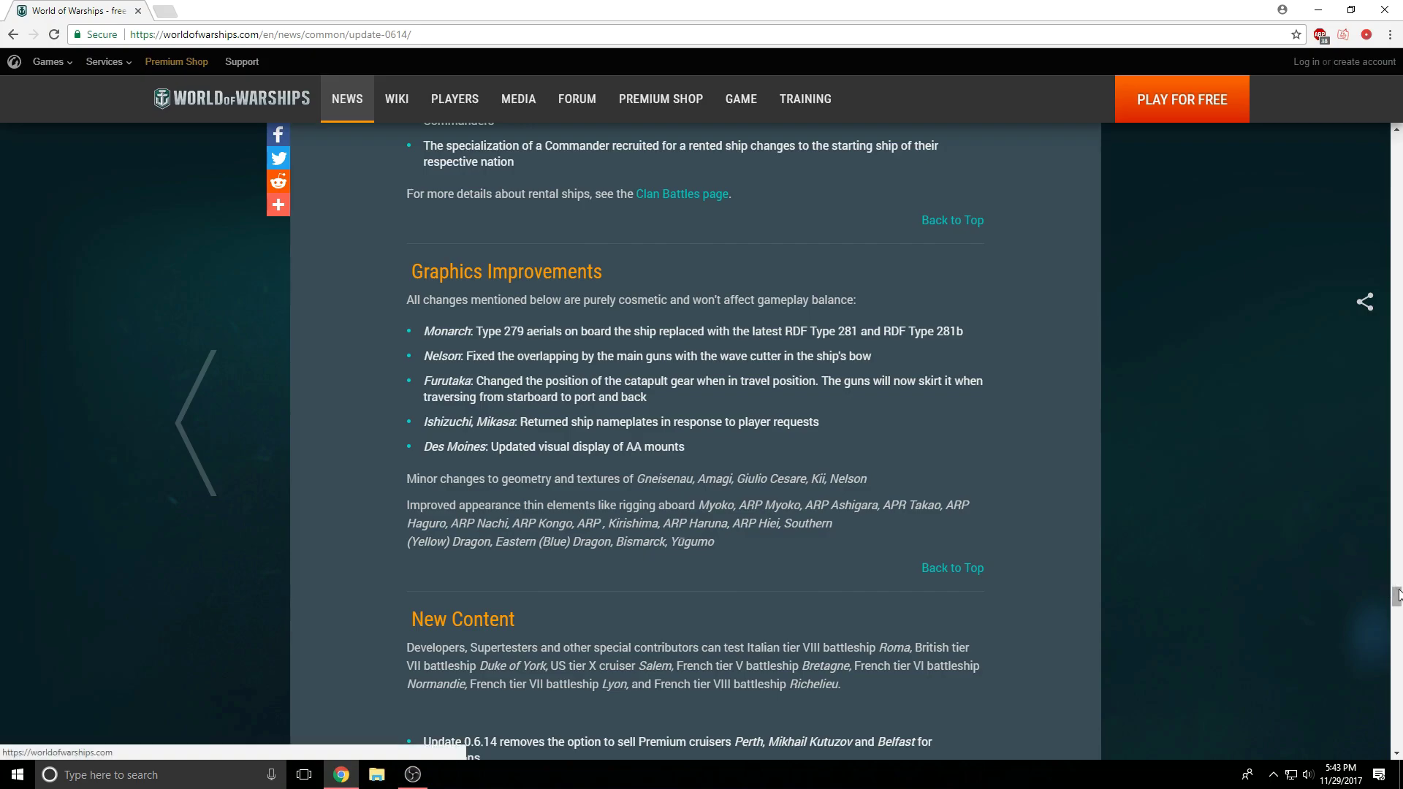
pyautogui.moveTo(1399, 600); pyautogui.dragTo(1399, 570)
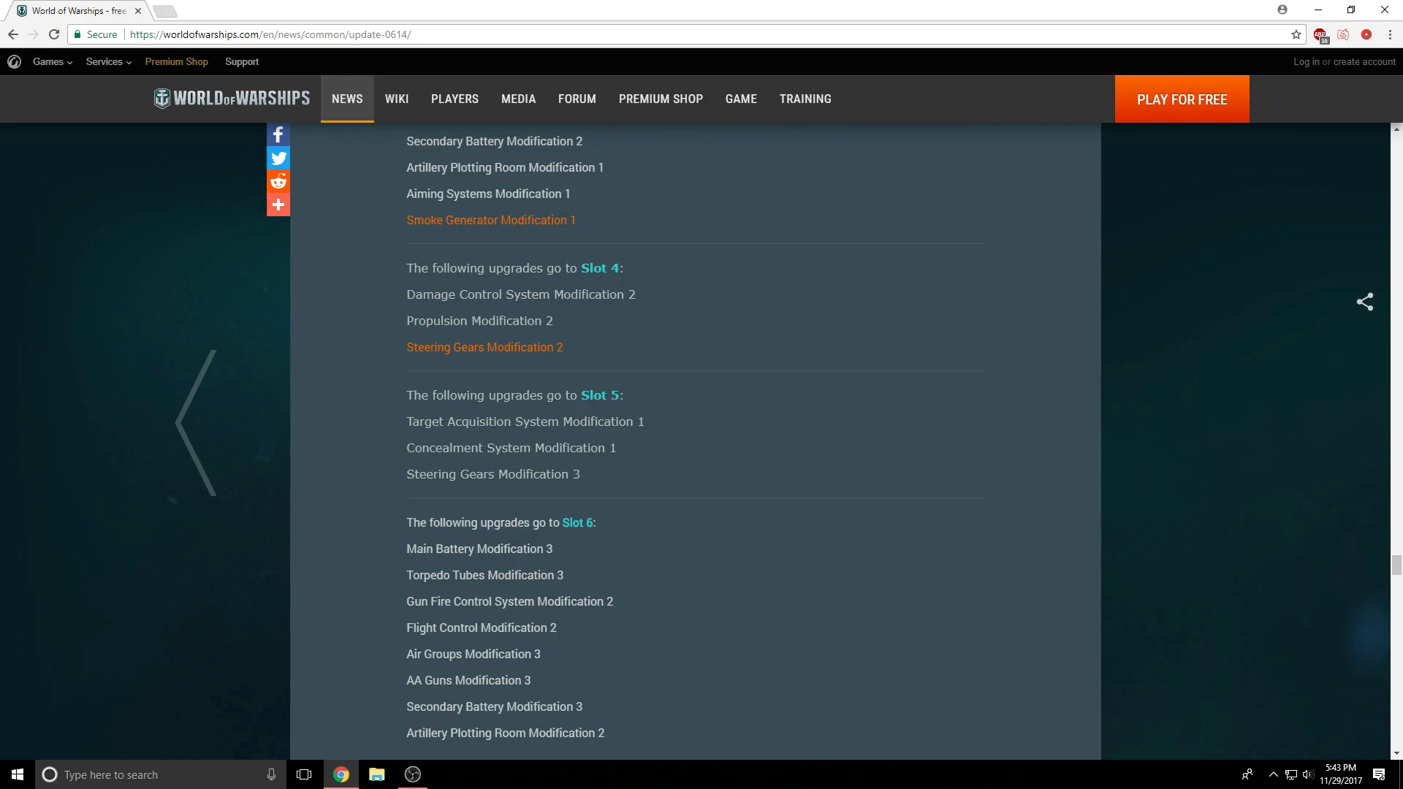
pyautogui.moveTo(1398, 566); pyautogui.dragTo(1393, 392)
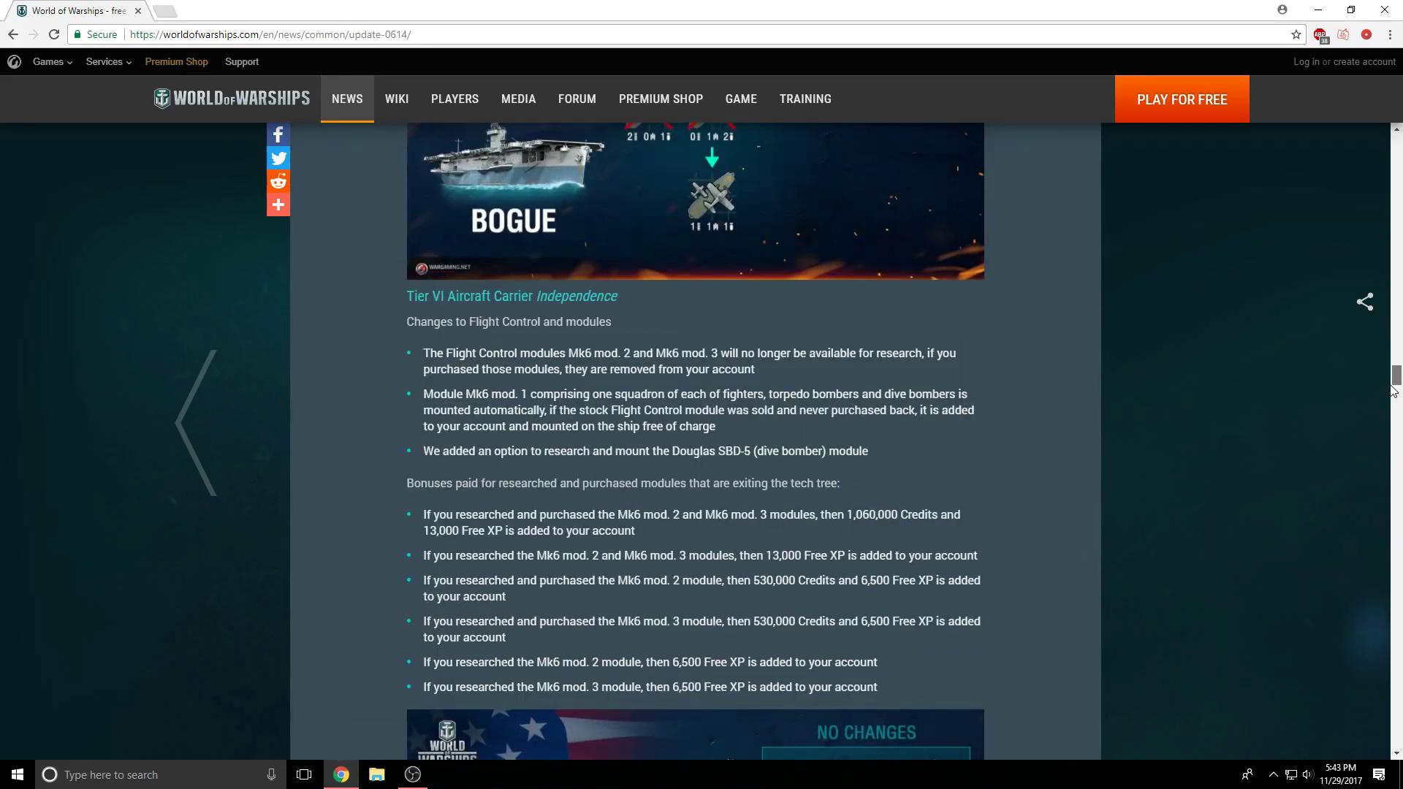
pyautogui.scroll(2, 1133, 407)
pyautogui.scroll(3, 852, 408)
pyautogui.scroll(2, 853, 408)
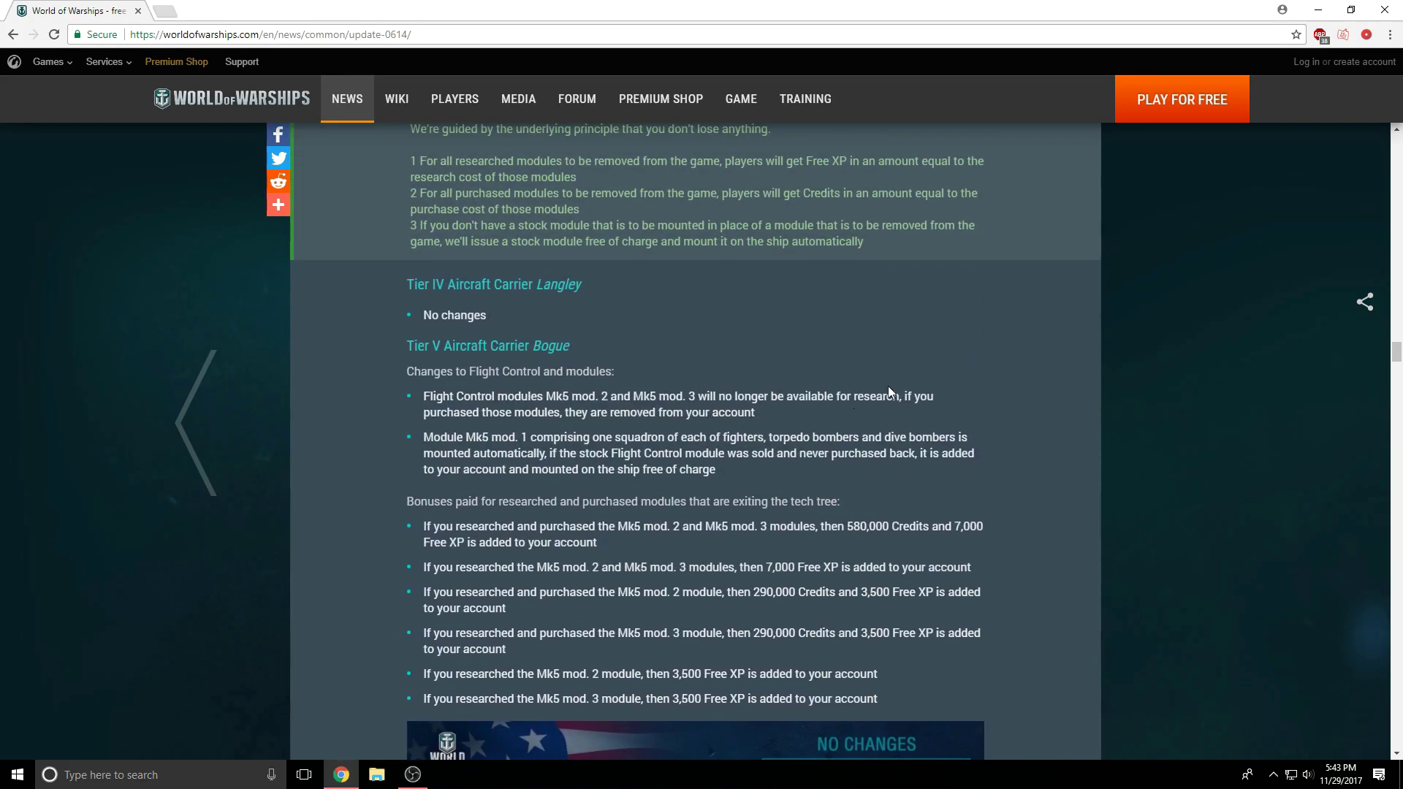
pyautogui.scroll(3, 889, 389)
pyautogui.scroll(1, 886, 390)
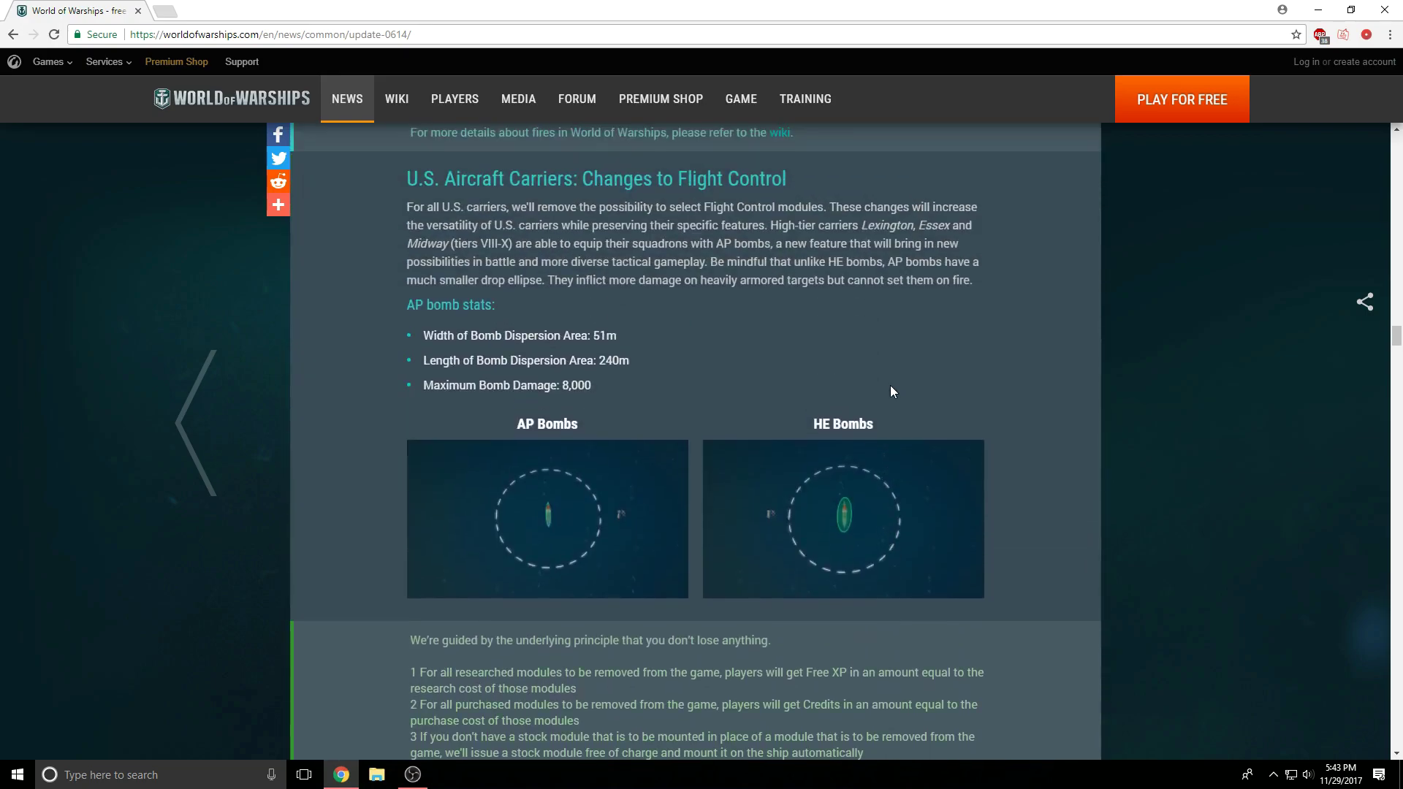
pyautogui.scroll(1, 897, 384)
pyautogui.scroll(2, 897, 384)
pyautogui.scroll(3, 897, 383)
pyautogui.scroll(3, 898, 385)
pyautogui.scroll(3, 898, 385)
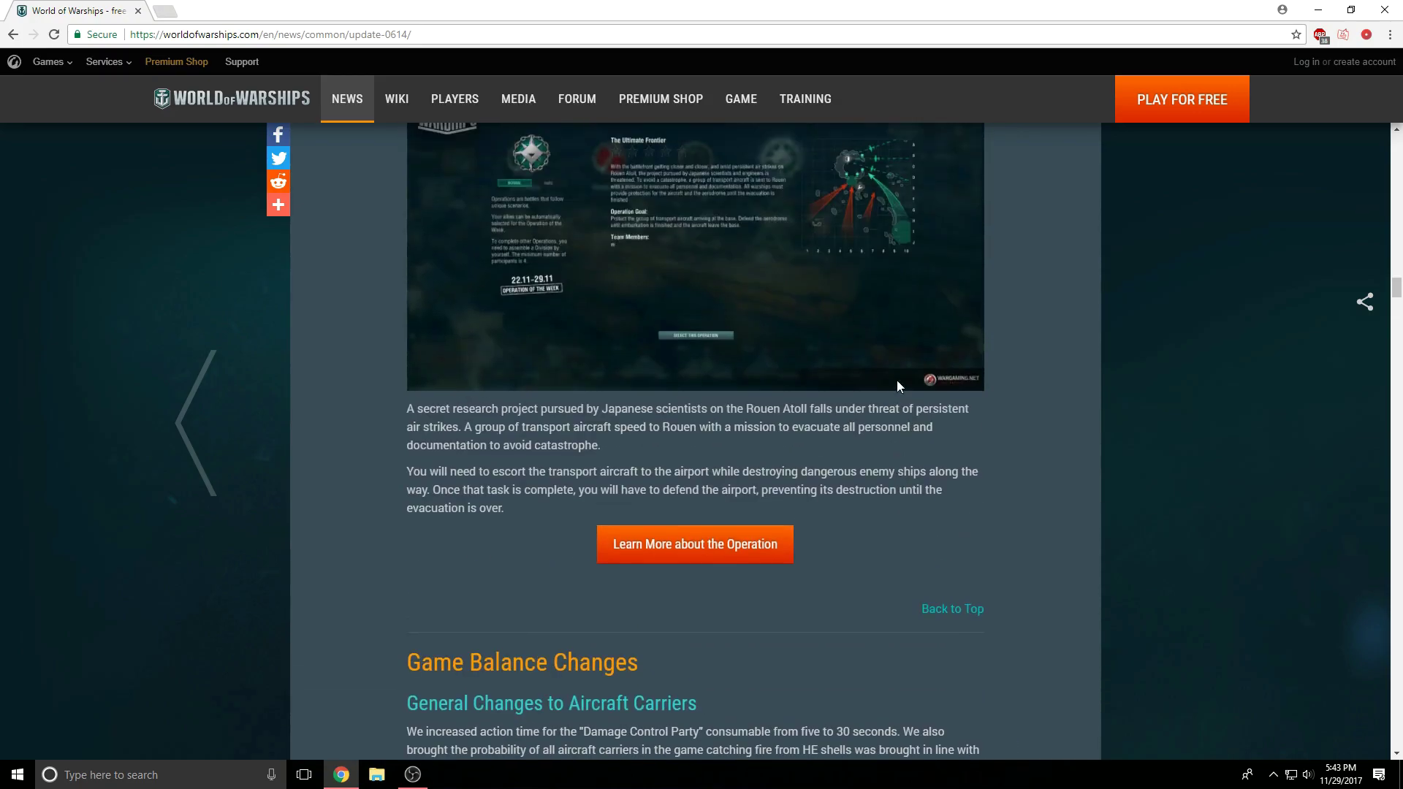
pyautogui.scroll(2, 910, 394)
pyautogui.scroll(2, 927, 412)
pyautogui.scroll(3, 926, 409)
pyautogui.scroll(1, 929, 409)
pyautogui.scroll(3, 919, 415)
pyautogui.scroll(3, 919, 416)
pyautogui.scroll(4, 919, 421)
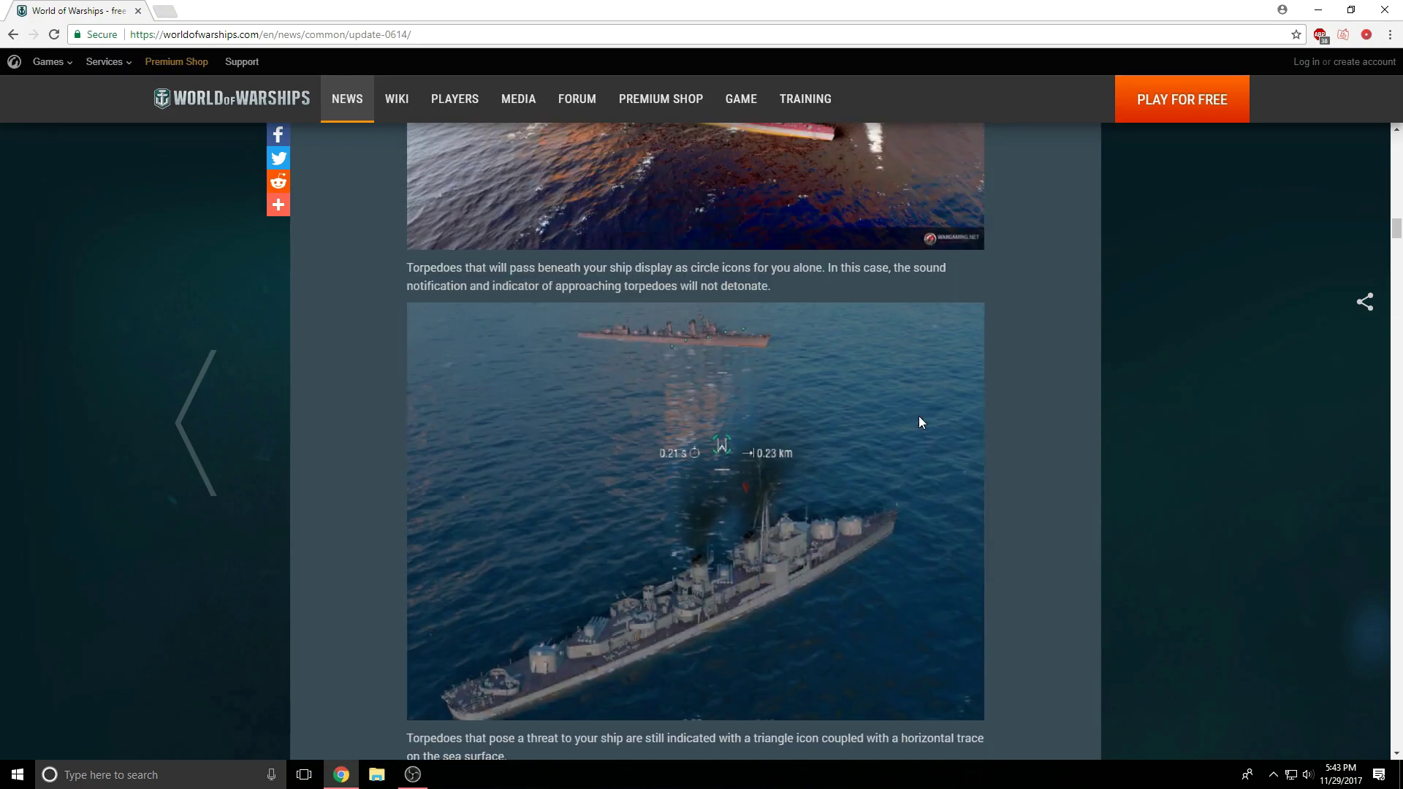
pyautogui.scroll(1, 920, 421)
pyautogui.scroll(3, 906, 428)
pyautogui.scroll(2, 905, 425)
pyautogui.scroll(1, 898, 423)
pyautogui.scroll(3, 888, 427)
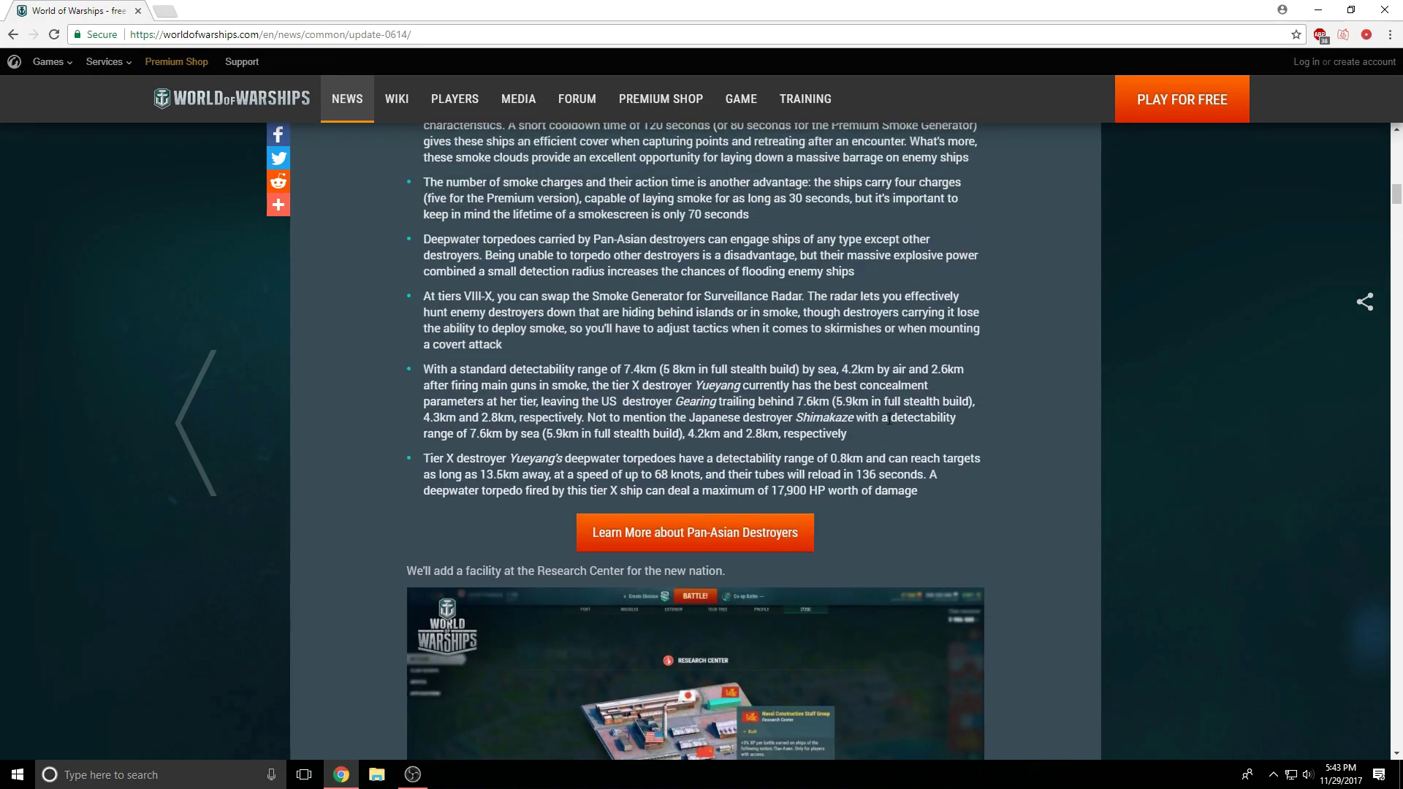
pyautogui.scroll(3, 891, 422)
pyautogui.scroll(2, 948, 400)
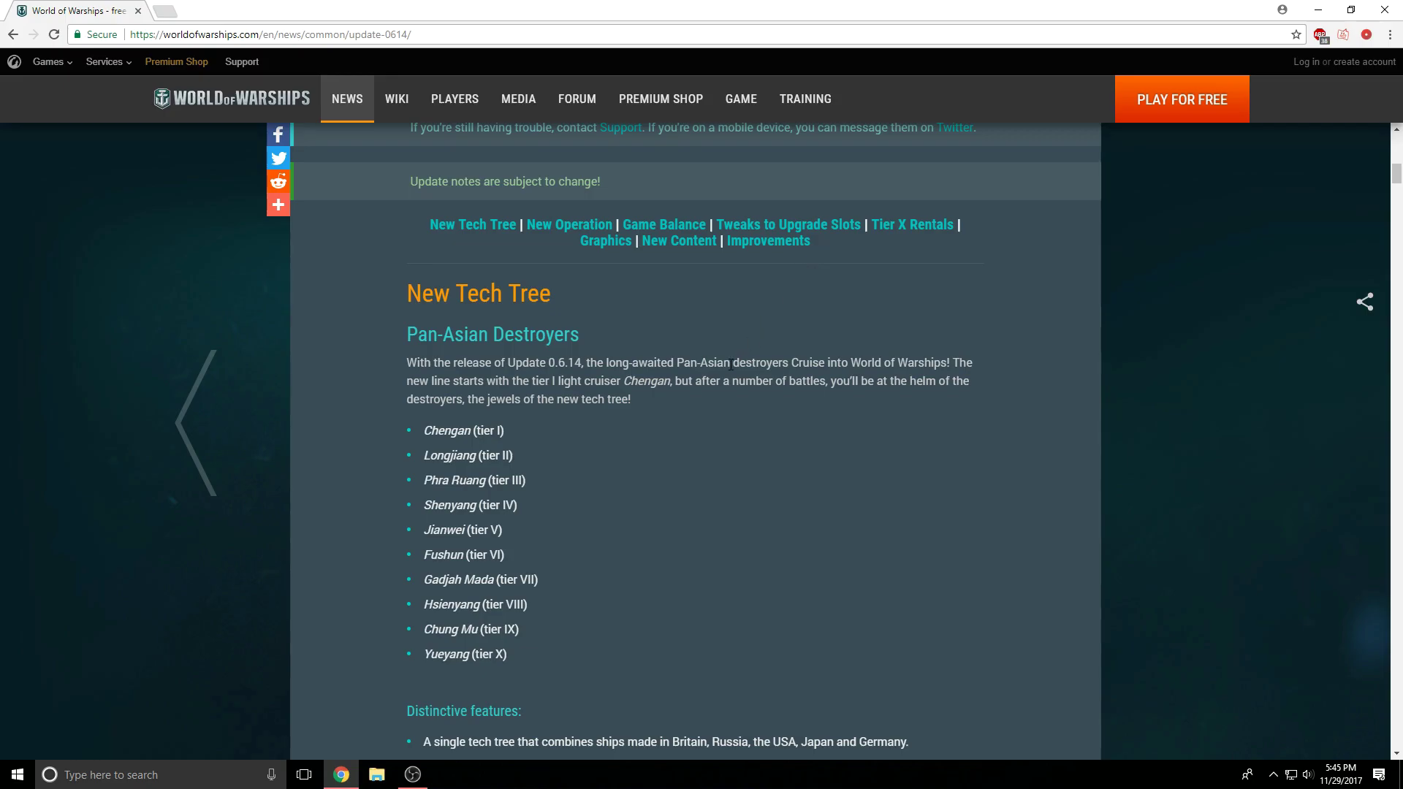
pyautogui.scroll(2, 731, 365)
pyautogui.scroll(1, 768, 516)
pyautogui.scroll(2, 768, 523)
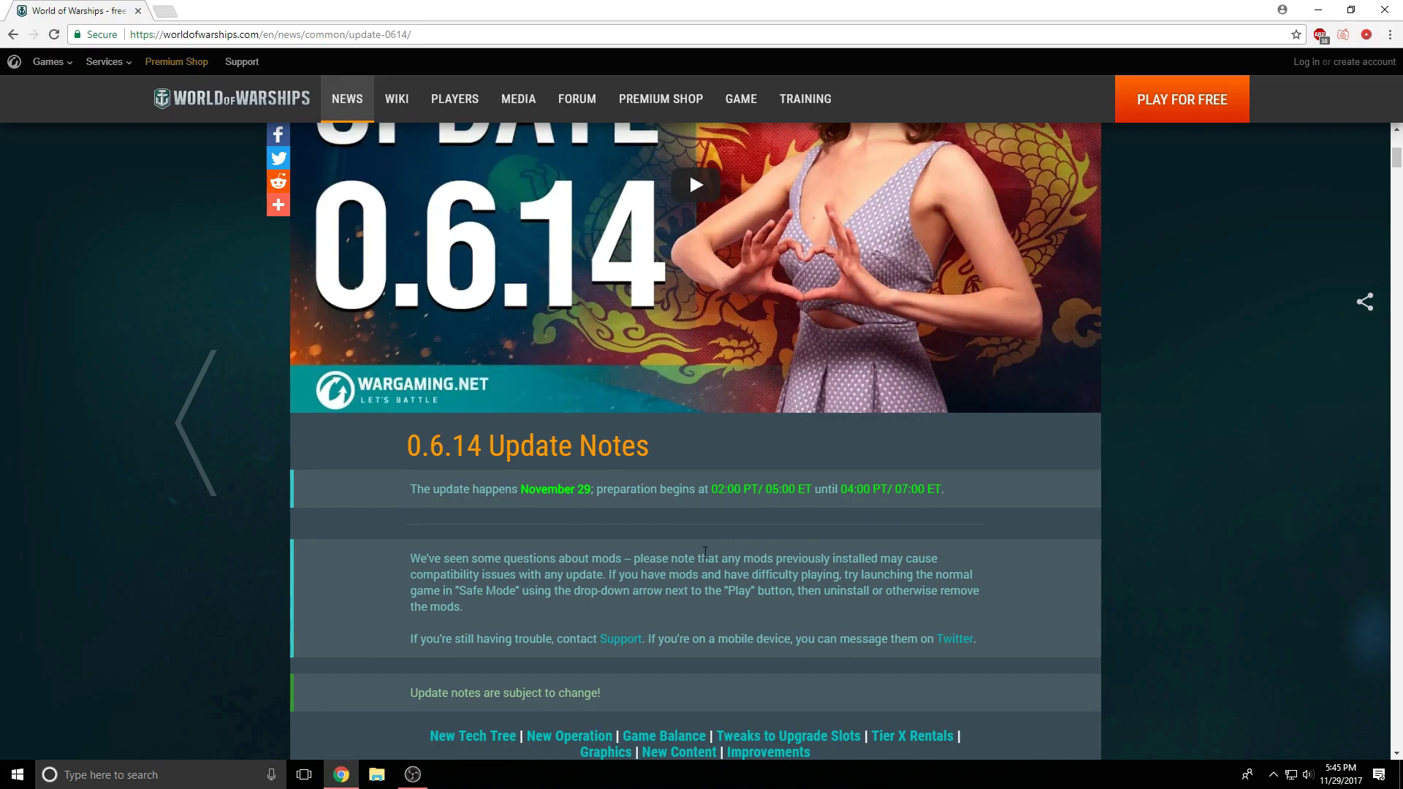
pyautogui.scroll(3, 686, 555)
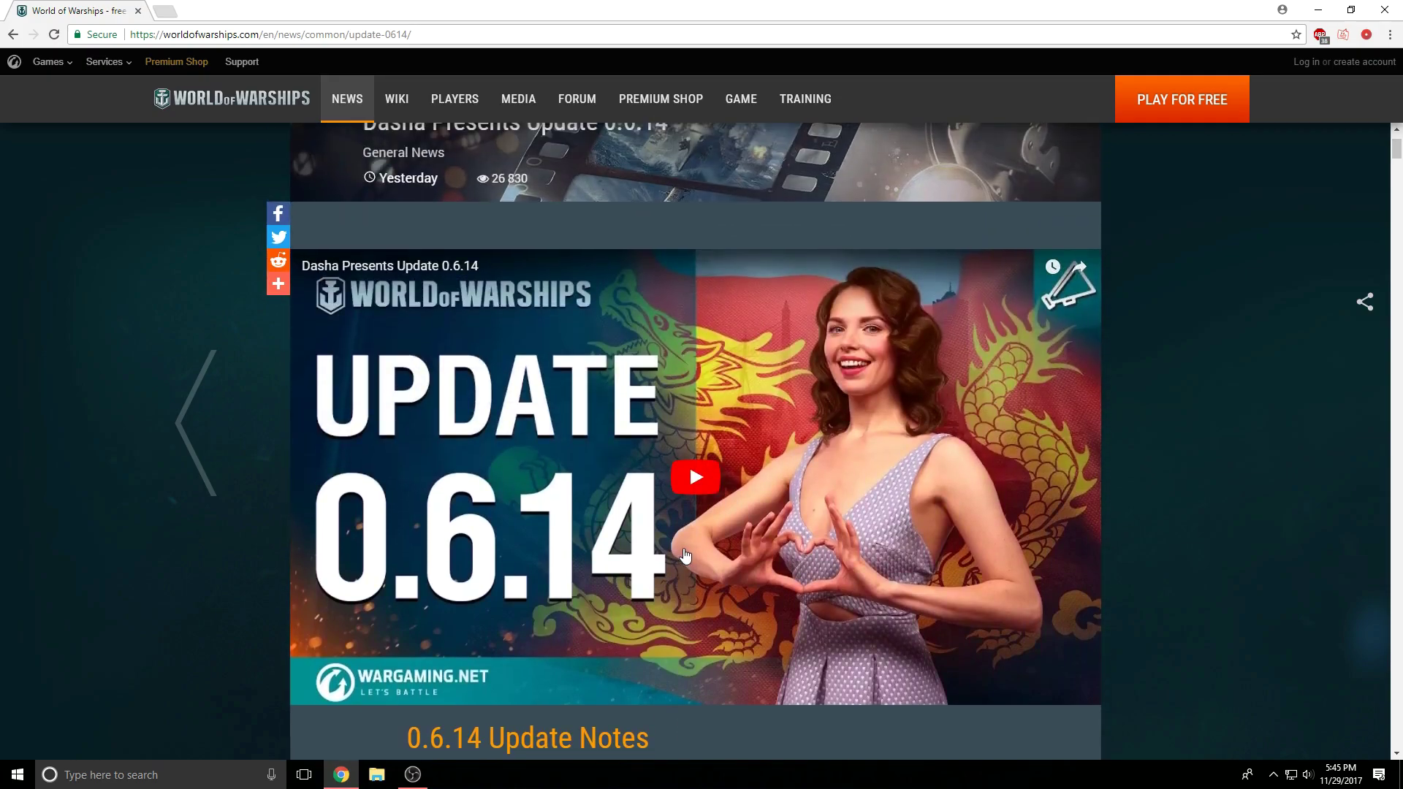